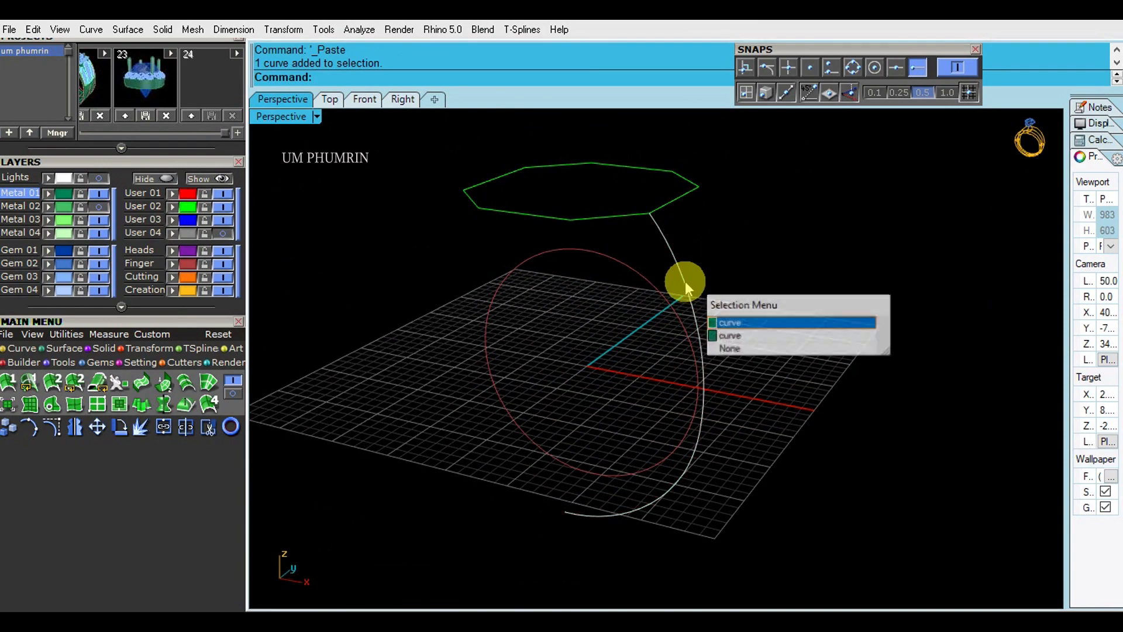
# Move the pasted ring profile curve so its upper end sits on the neighbouring corner of the octagon.
pyautogui.moveTo(581, 328); pyautogui.dragTo(705, 343, button='right')
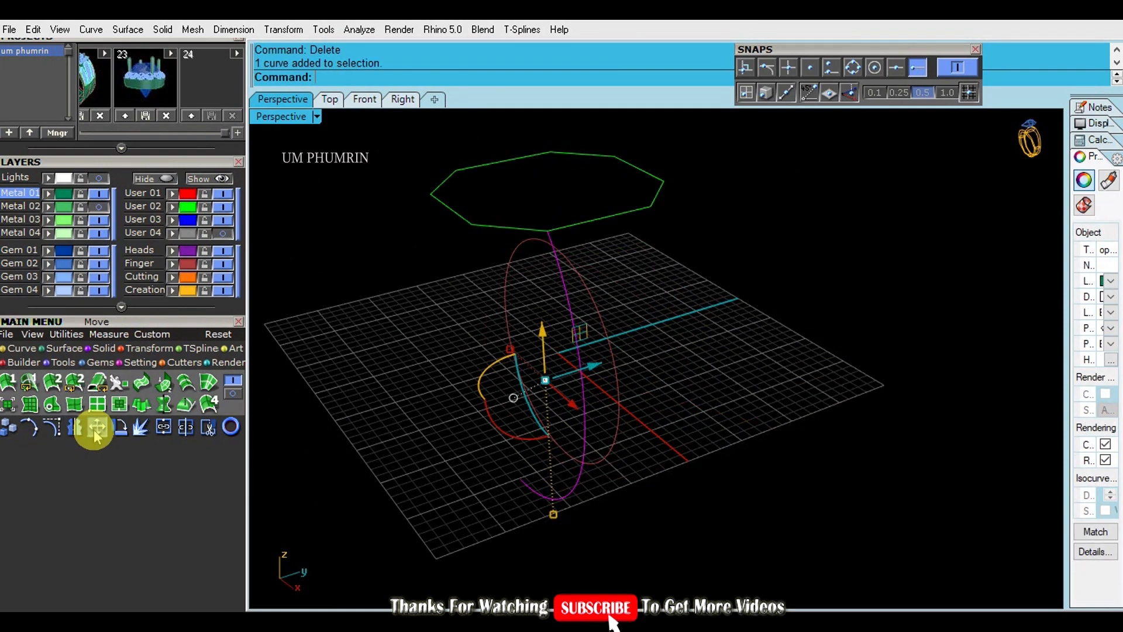
pyautogui.click(98, 429)
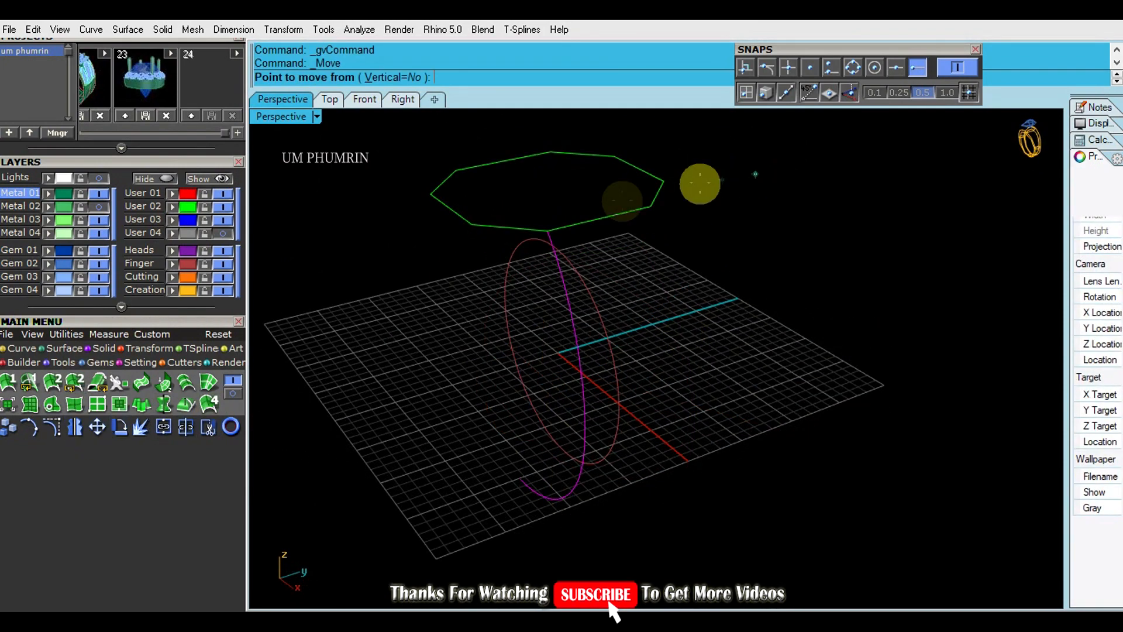
pyautogui.click(473, 228)
# Show the moved curve's control points in the Front view and shift its lower points toward the outer curve's bottom end.
pyautogui.click(364, 99)
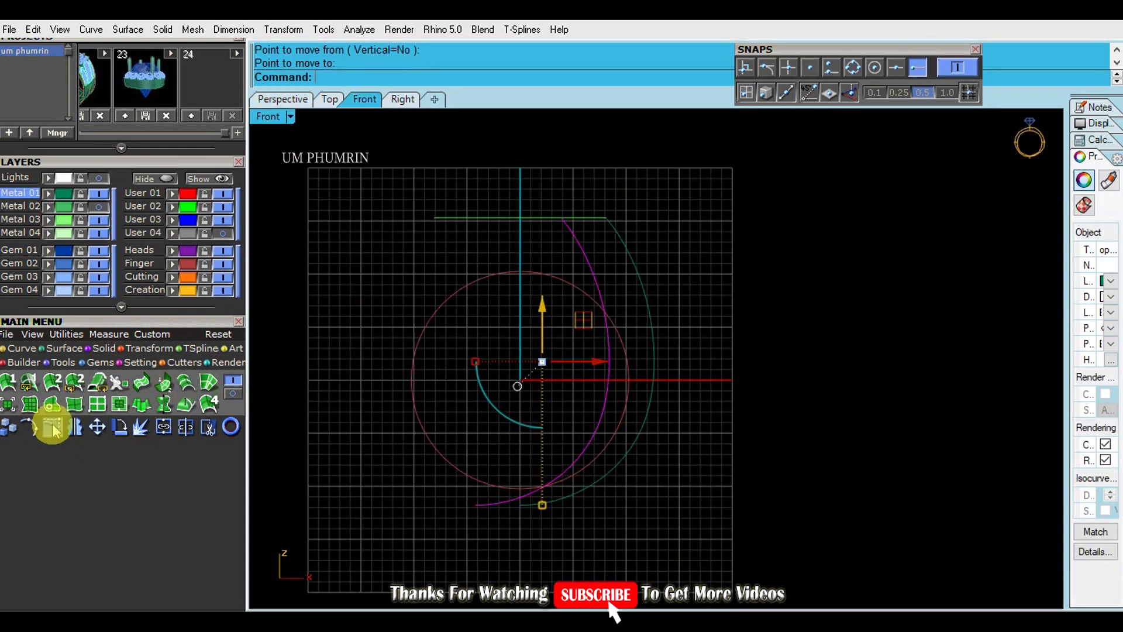
pyautogui.press('Escape')
pyautogui.click(611, 289)
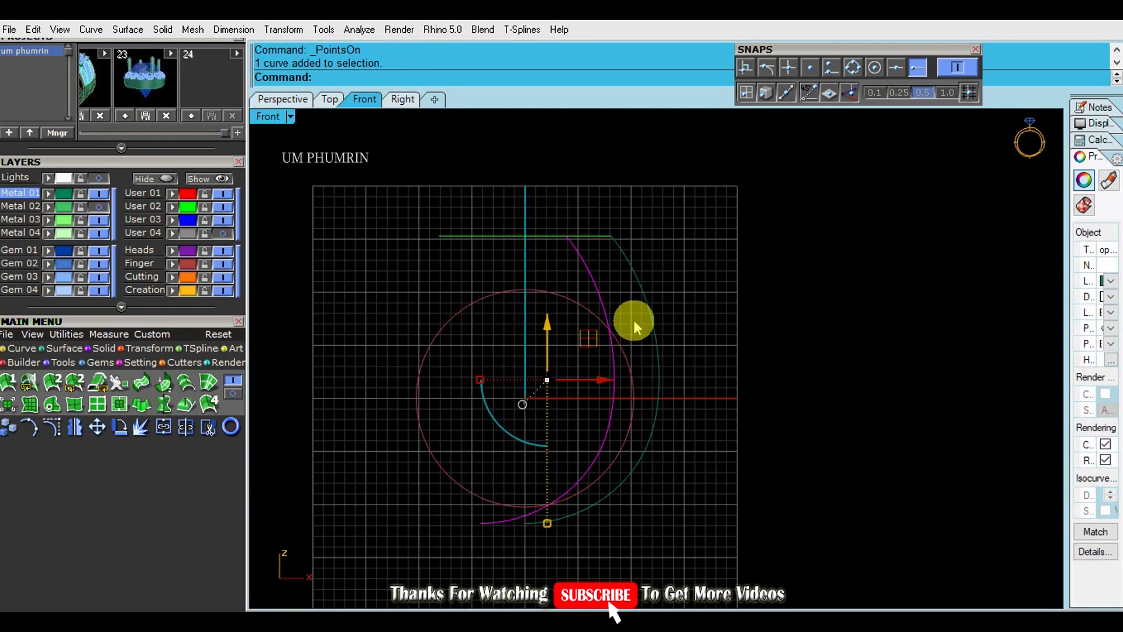
pyautogui.click(489, 401)
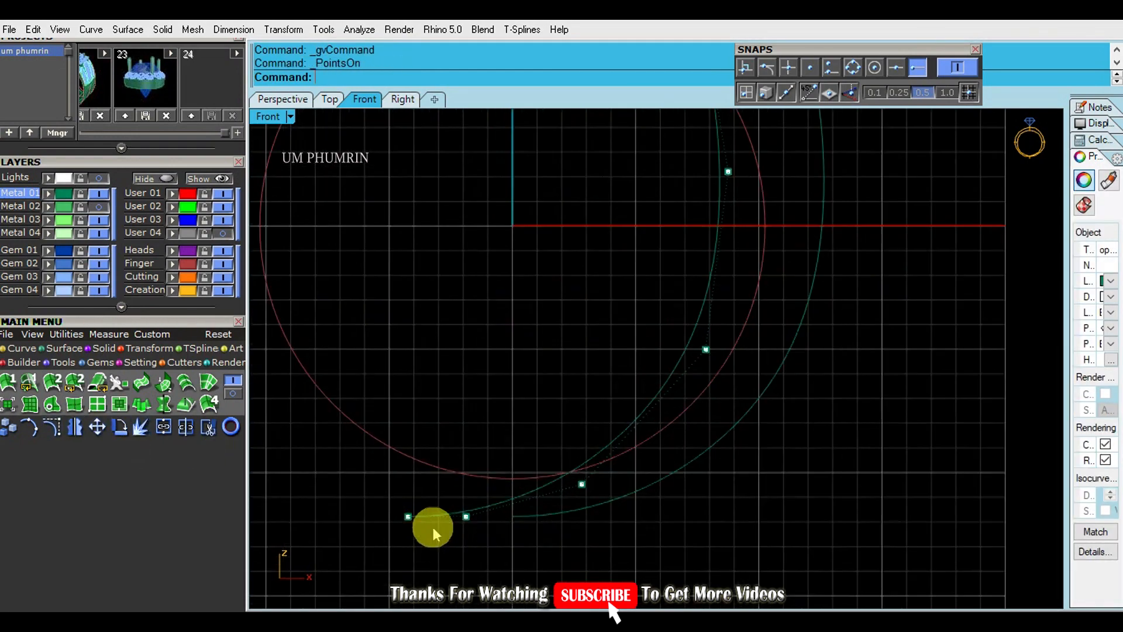
pyautogui.click(508, 541)
pyautogui.click(637, 489)
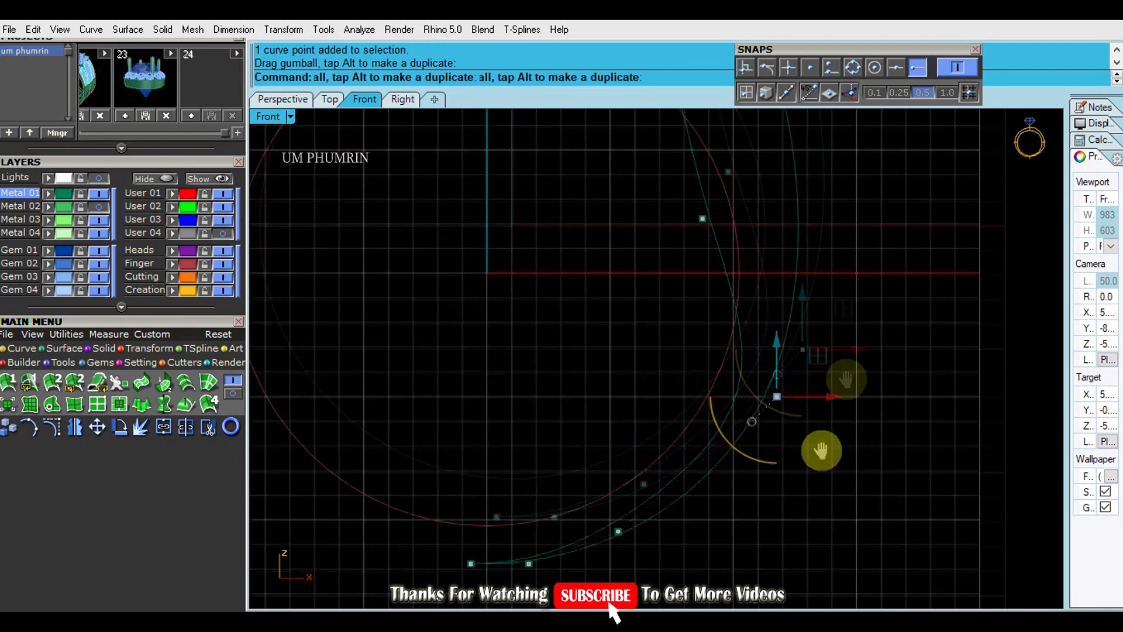
# Pull the upper control point of the inner curve outward to round its slope below the octagon.
pyautogui.moveTo(588, 299); pyautogui.dragTo(713, 372)
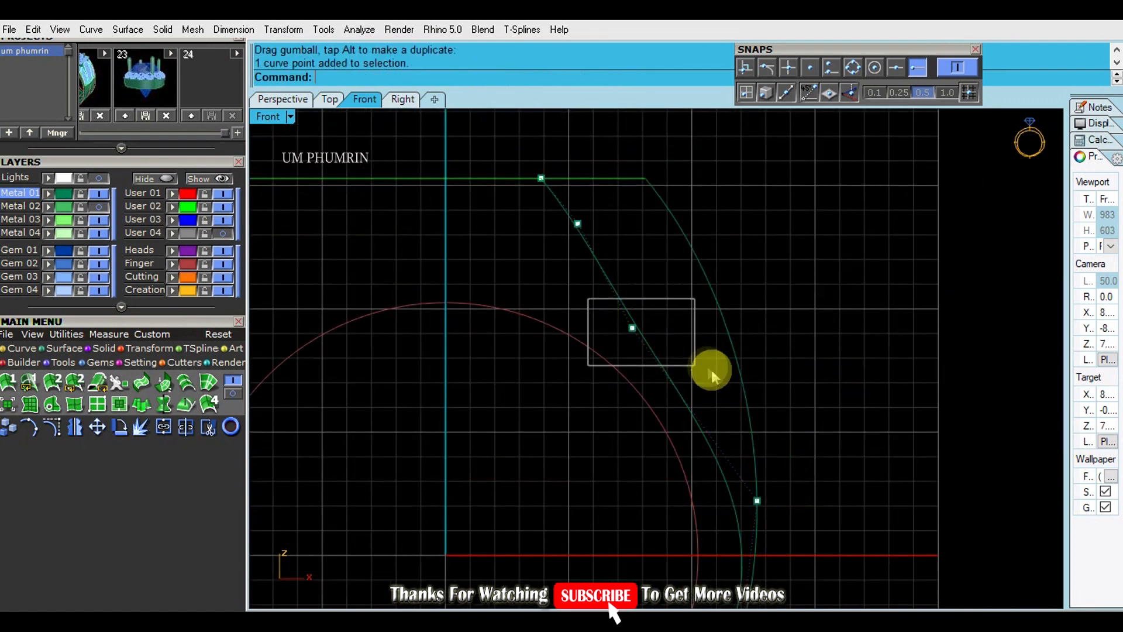
pyautogui.moveTo(681, 288); pyautogui.dragTo(716, 284)
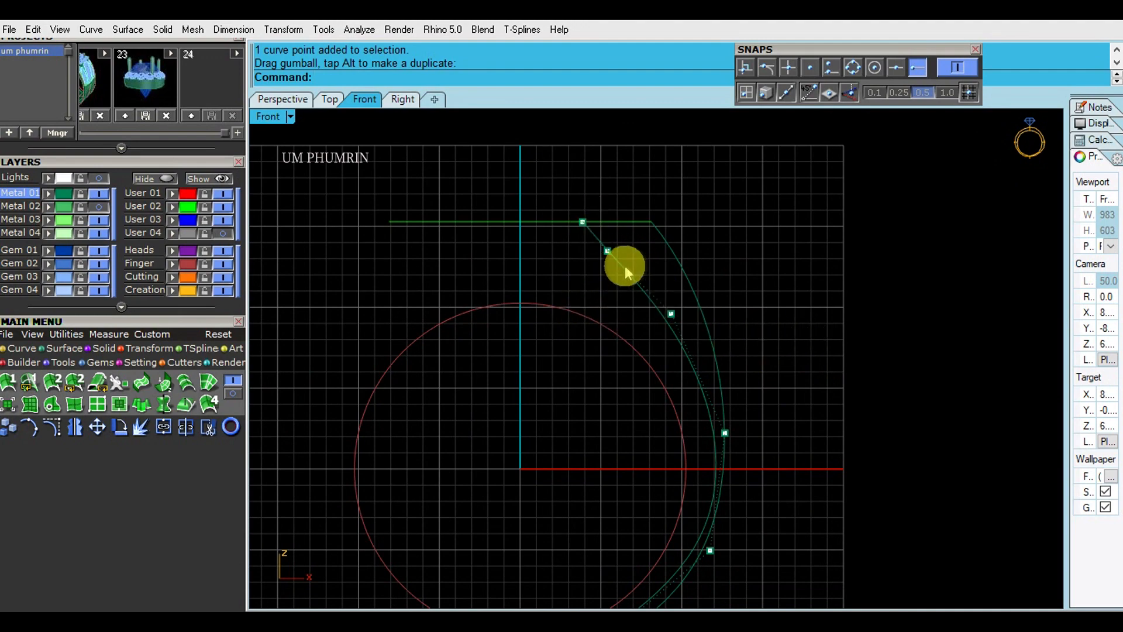
pyautogui.scroll(4, 630, 265)
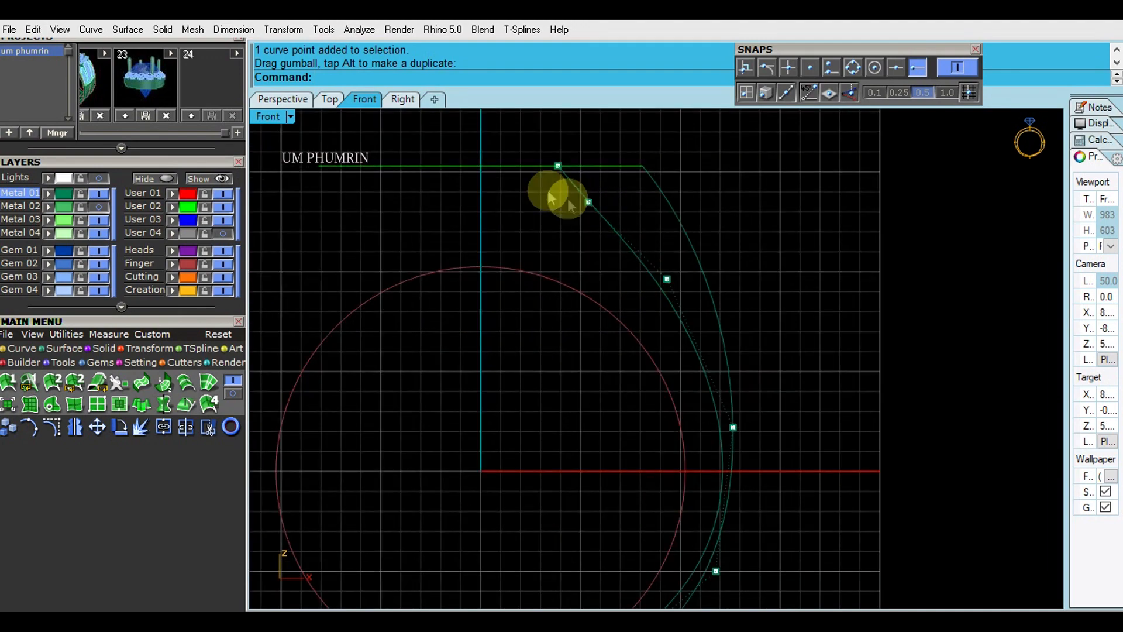
pyautogui.press('Escape')
pyautogui.scroll(-4, 643, 213)
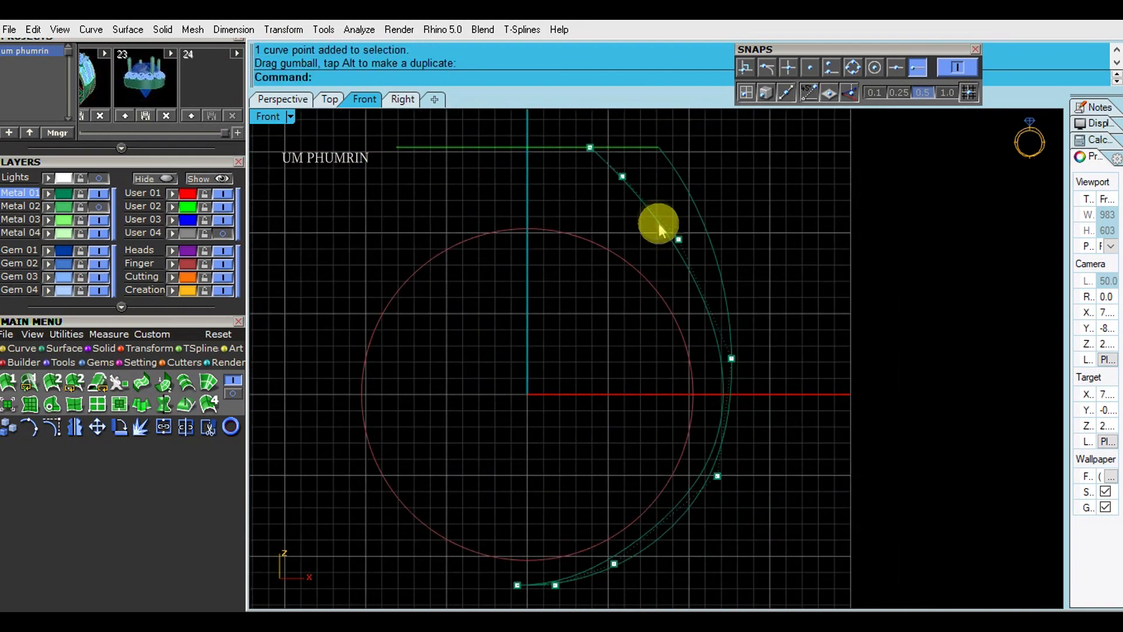
# Move the inner curve's side control points outward so its flank approaches the outer profile curve.
pyautogui.scroll(4, 747, 380)
pyautogui.moveTo(772, 350); pyautogui.dragTo(792, 353)
pyautogui.scroll(-2, 787, 365)
pyautogui.moveTo(743, 491); pyautogui.dragTo(739, 345, button='right')
pyautogui.click(714, 358)
pyautogui.scroll(4, 722, 343)
pyautogui.moveTo(748, 330); pyautogui.dragTo(757, 341)
# Fit the inner curve's lower part to the outer curve and place its bottom end on the vertical centre axis.
pyautogui.moveTo(479, 424); pyautogui.dragTo(537, 318, button='right')
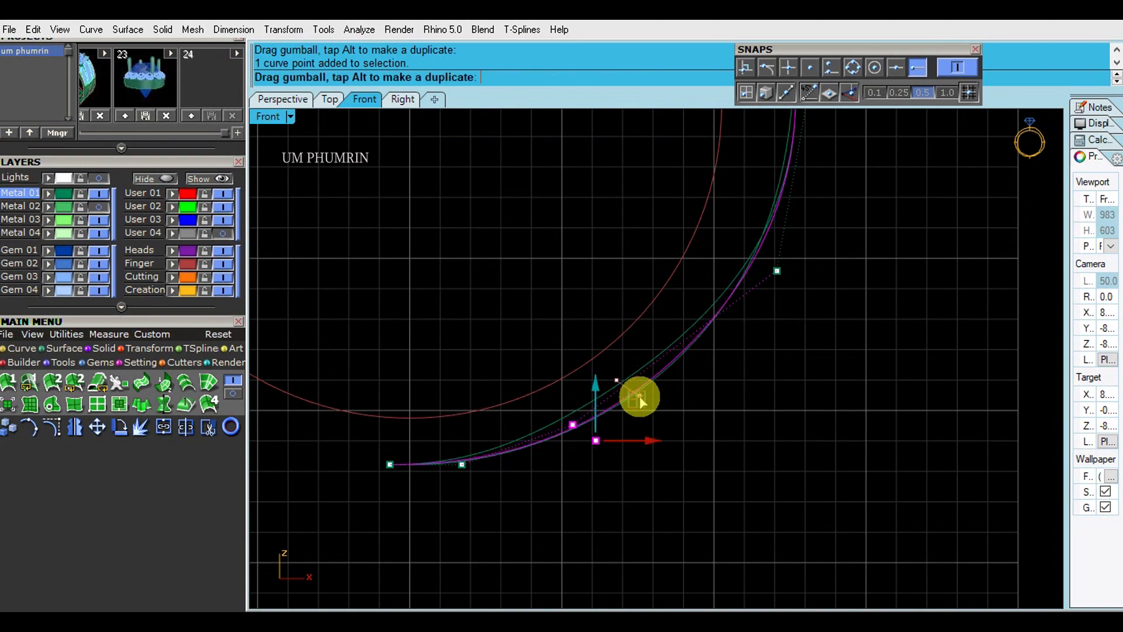
pyautogui.moveTo(640, 396); pyautogui.dragTo(638, 402)
pyautogui.scroll(5, 585, 400)
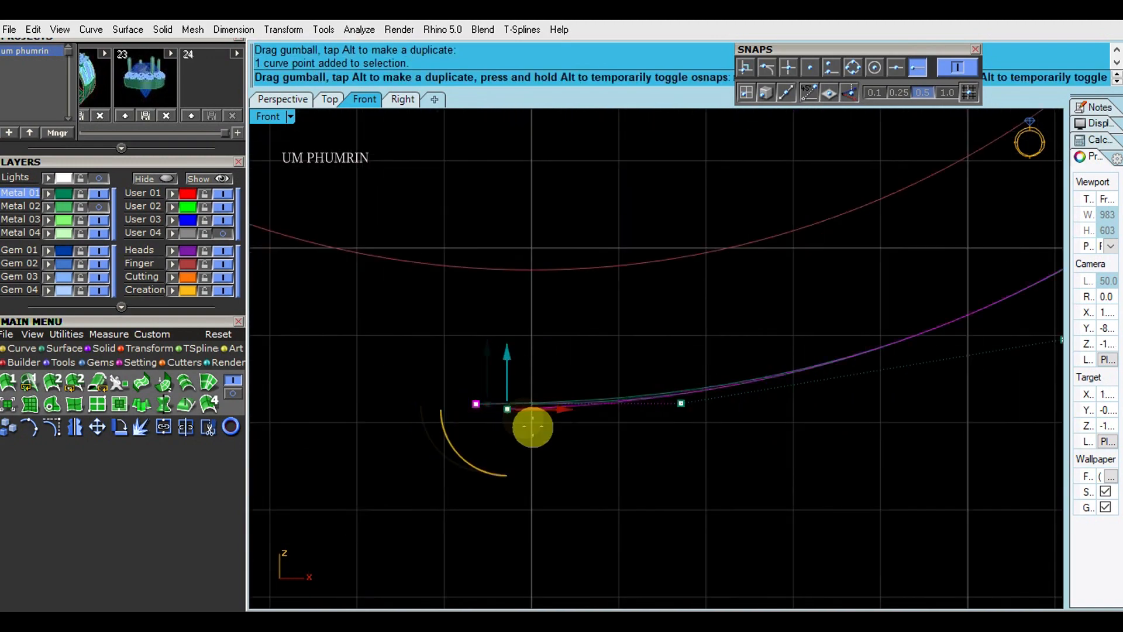
pyautogui.moveTo(532, 405); pyautogui.dragTo(531, 403)
pyautogui.scroll(-5, 702, 437)
# Fine-tune the inner curve's side control points until its lower half overlaps the outer profile curve.
pyautogui.moveTo(657, 506); pyautogui.dragTo(760, 336, button='right')
pyautogui.scroll(2, 761, 336)
pyautogui.moveTo(773, 288); pyautogui.dragTo(770, 290)
pyautogui.moveTo(756, 335); pyautogui.dragTo(771, 424, button='right')
pyautogui.click(663, 228)
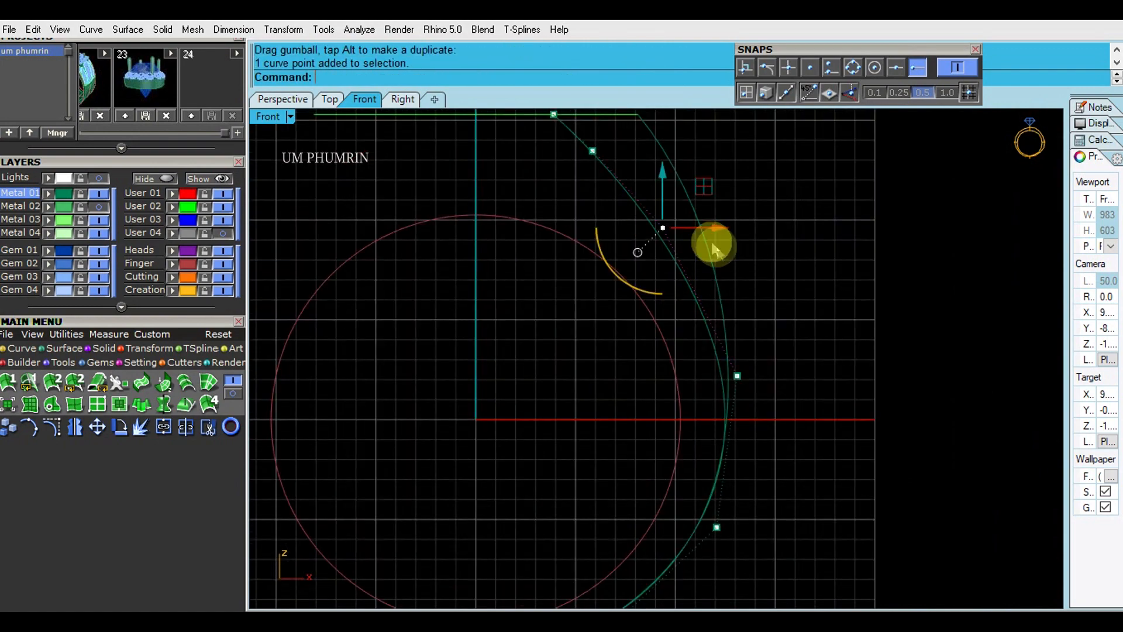
pyautogui.moveTo(725, 233); pyautogui.dragTo(727, 233)
pyautogui.scroll(4, 707, 426)
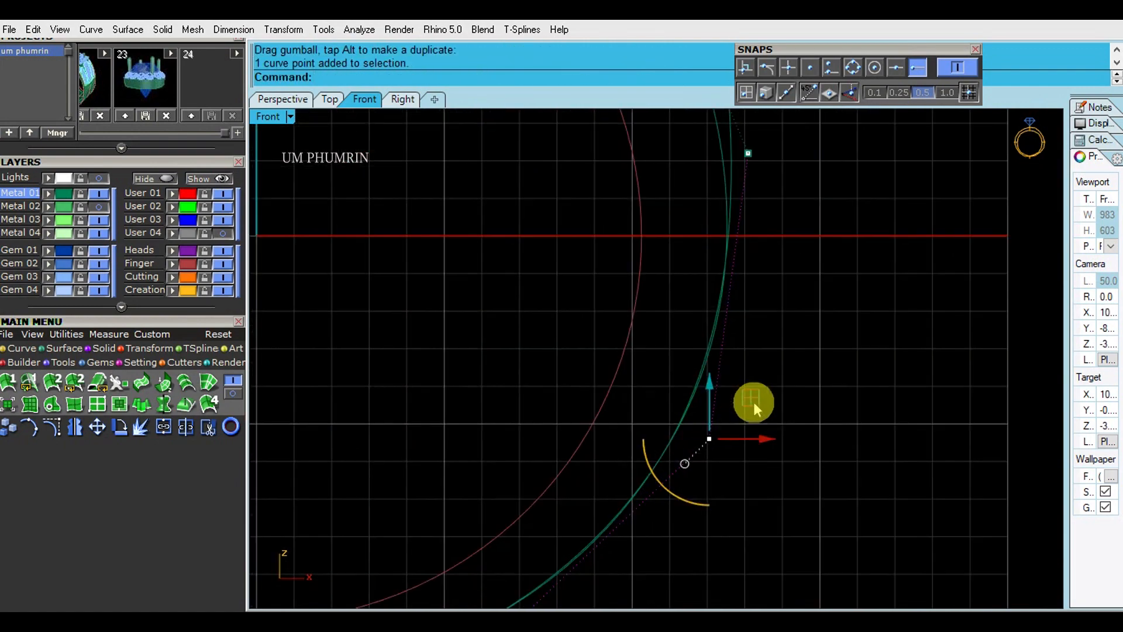
pyautogui.moveTo(749, 411); pyautogui.dragTo(749, 412)
pyautogui.click(834, 422)
pyautogui.scroll(-7, 813, 431)
pyautogui.moveTo(781, 471); pyautogui.dragTo(764, 591, button='right')
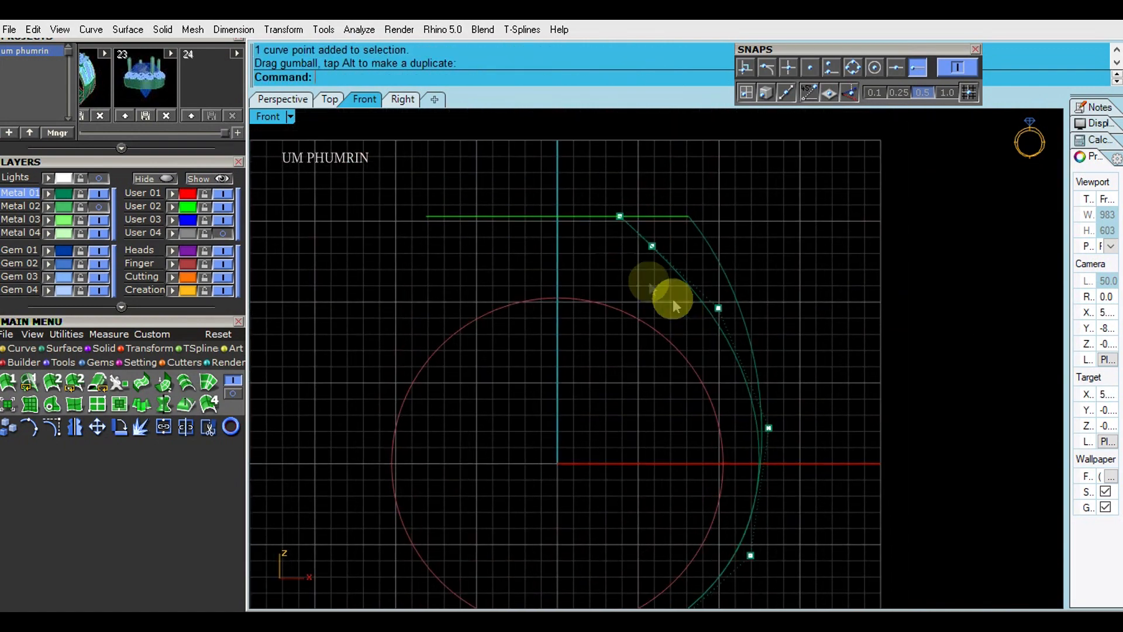
# Nudge the two control points below the inner curve's upper end outward for a fuller shoulder.
pyautogui.click(652, 246)
pyautogui.scroll(4, 668, 252)
pyautogui.moveTo(693, 241); pyautogui.dragTo(702, 243)
pyautogui.click(747, 336)
pyautogui.moveTo(788, 338); pyautogui.dragTo(794, 338)
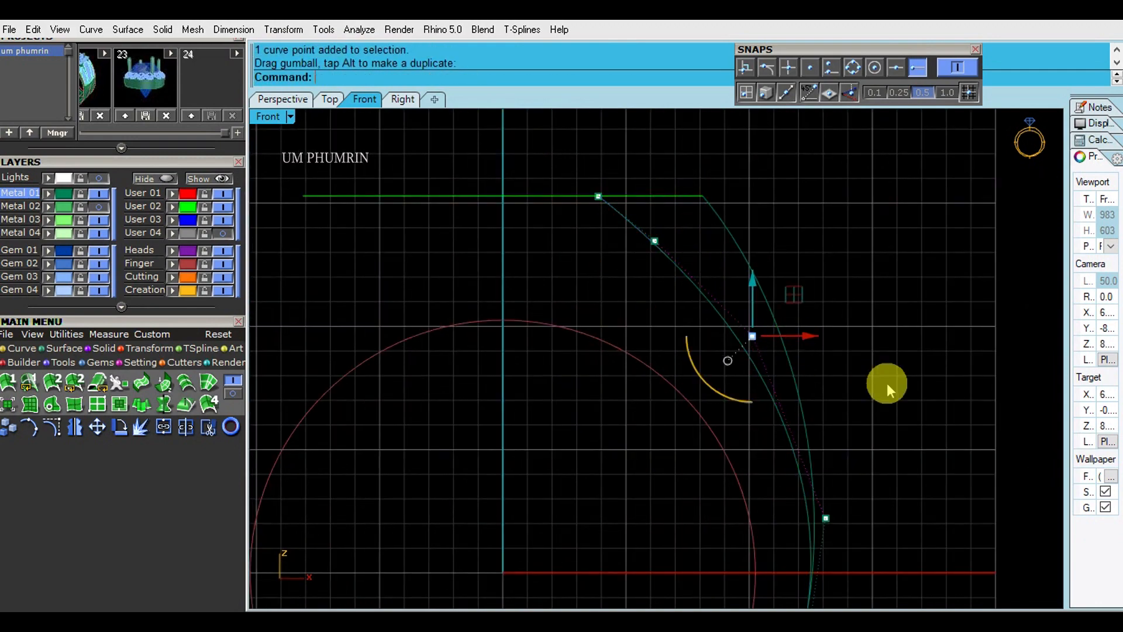
pyautogui.click(887, 384)
pyautogui.scroll(-4, 886, 384)
pyautogui.moveTo(886, 384); pyautogui.dragTo(779, 291, button='right')
# Project the reshaped curve onto the Front construction plane, deleting the input curve.
pyautogui.click(404, 104)
pyautogui.scroll(3, 445, 443)
pyautogui.scroll(-2, 444, 441)
pyautogui.scroll(-2, 514, 444)
pyautogui.click(365, 97)
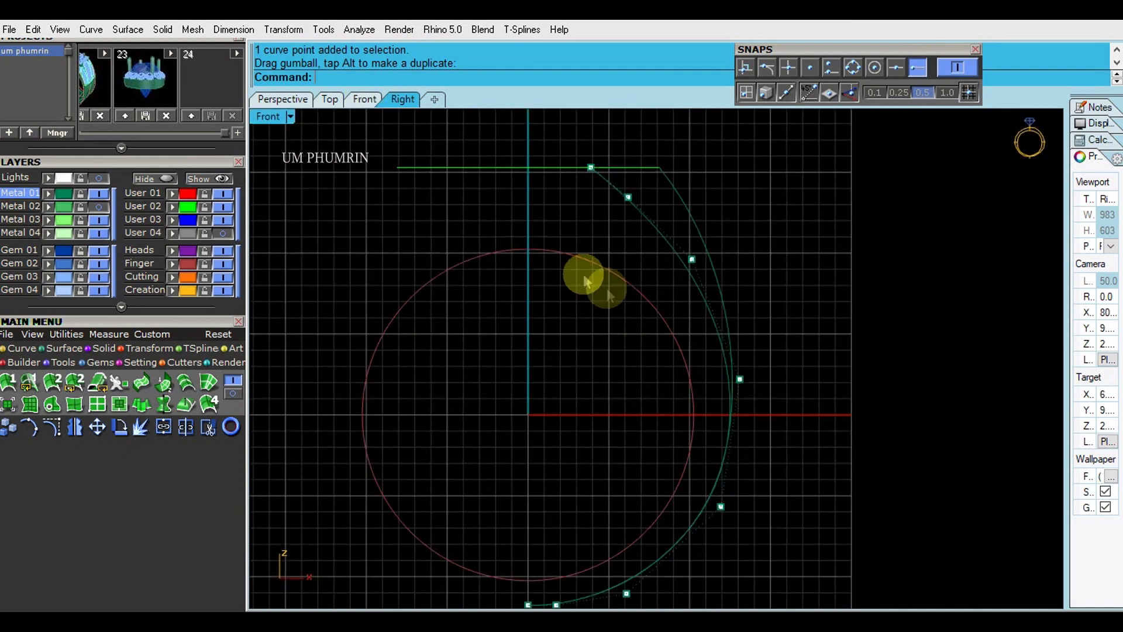
pyautogui.click(665, 248)
pyautogui.click(193, 363)
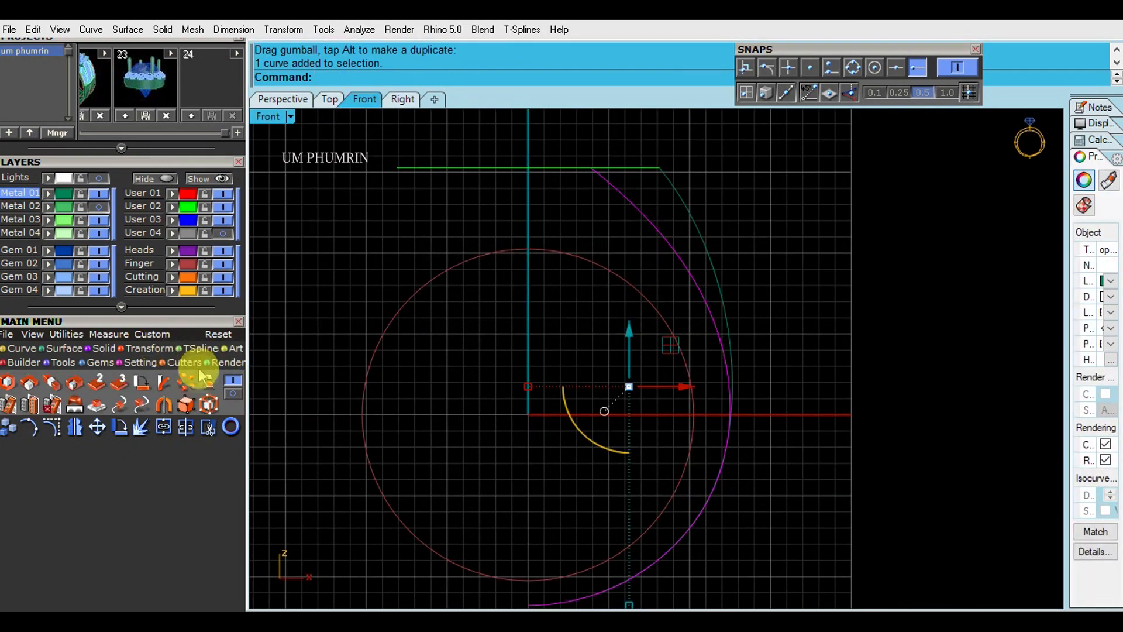
pyautogui.click(425, 76)
pyautogui.click(284, 100)
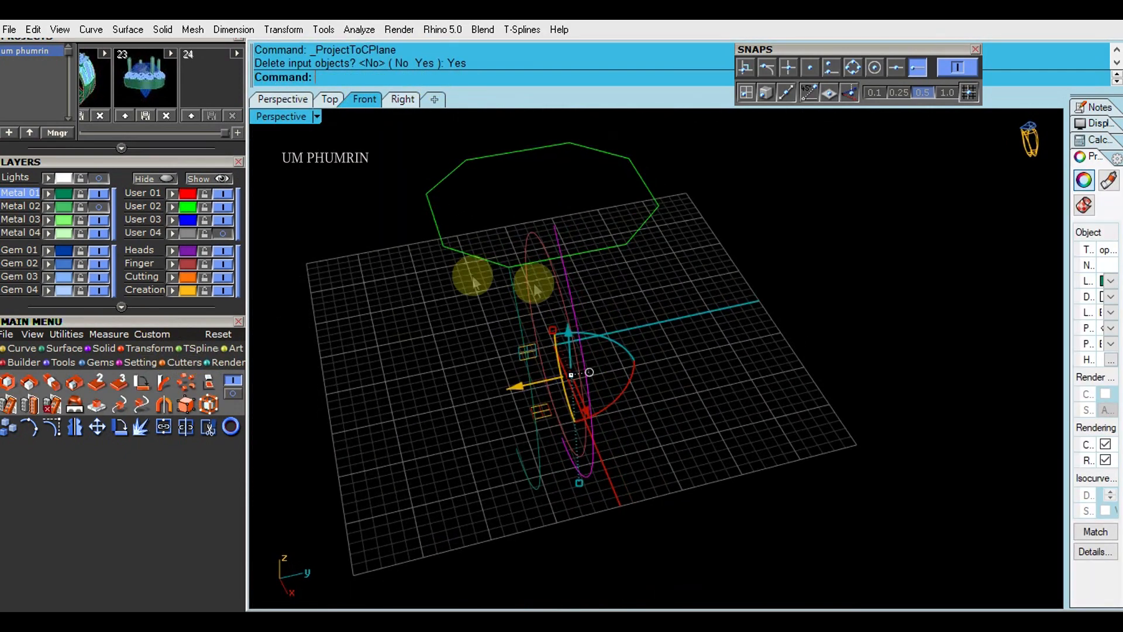
# Move the flattened curve by its upper end onto the octagon corner next to the original profile curve.
pyautogui.click(574, 221)
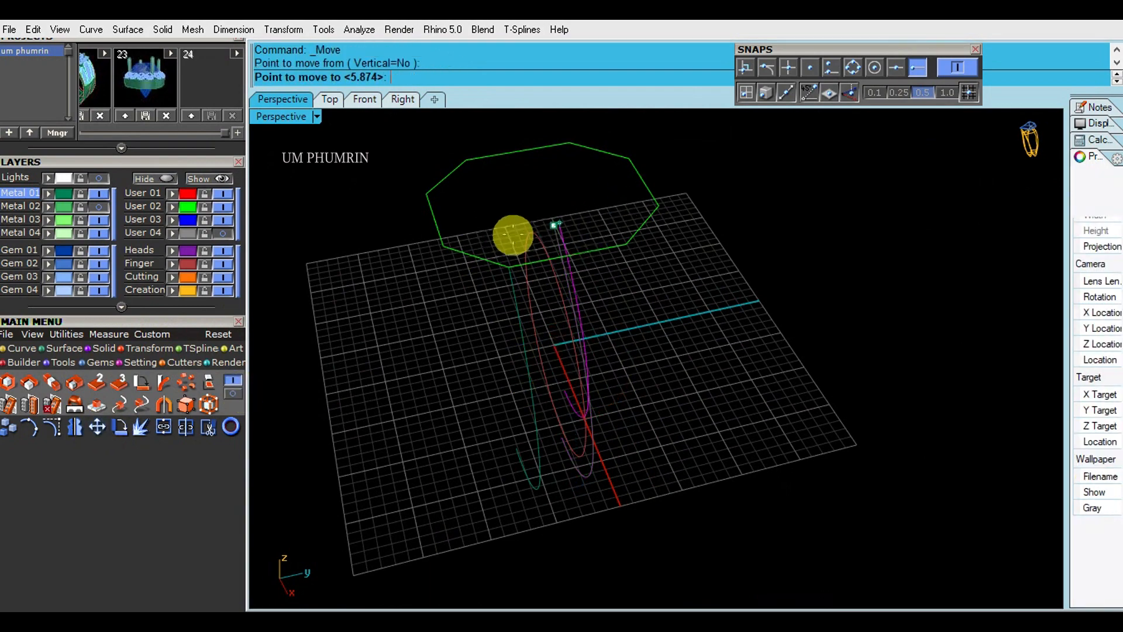
pyautogui.click(441, 246)
pyautogui.click(366, 98)
pyautogui.scroll(-1, 528, 234)
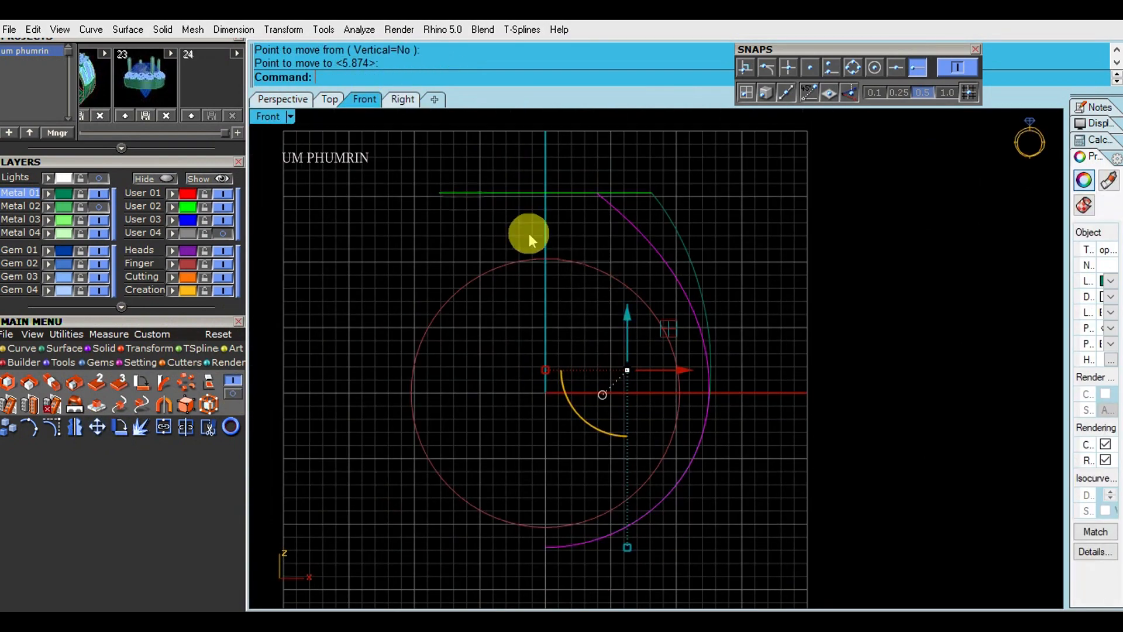
# Set up a cage edit around the moved curve in the Right view.
pyautogui.click(300, 100)
pyautogui.click(402, 99)
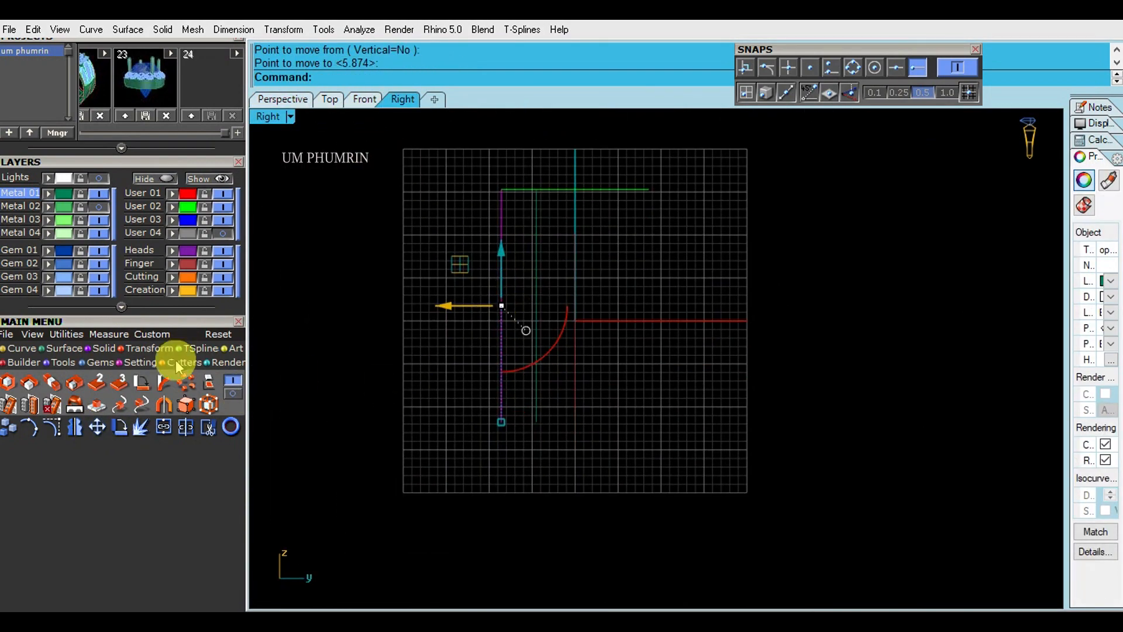
pyautogui.click(186, 404)
pyautogui.click(431, 77)
pyautogui.click(431, 78)
pyautogui.rightClick(503, 281)
pyautogui.rightClick(504, 281)
# Shift the lower cage points inward so the curve's bottom meets the other profile curve, and delete the cage.
pyautogui.scroll(2, 518, 422)
pyautogui.moveTo(417, 409); pyautogui.dragTo(584, 431)
pyautogui.scroll(2, 523, 428)
pyautogui.scroll(-3, 616, 447)
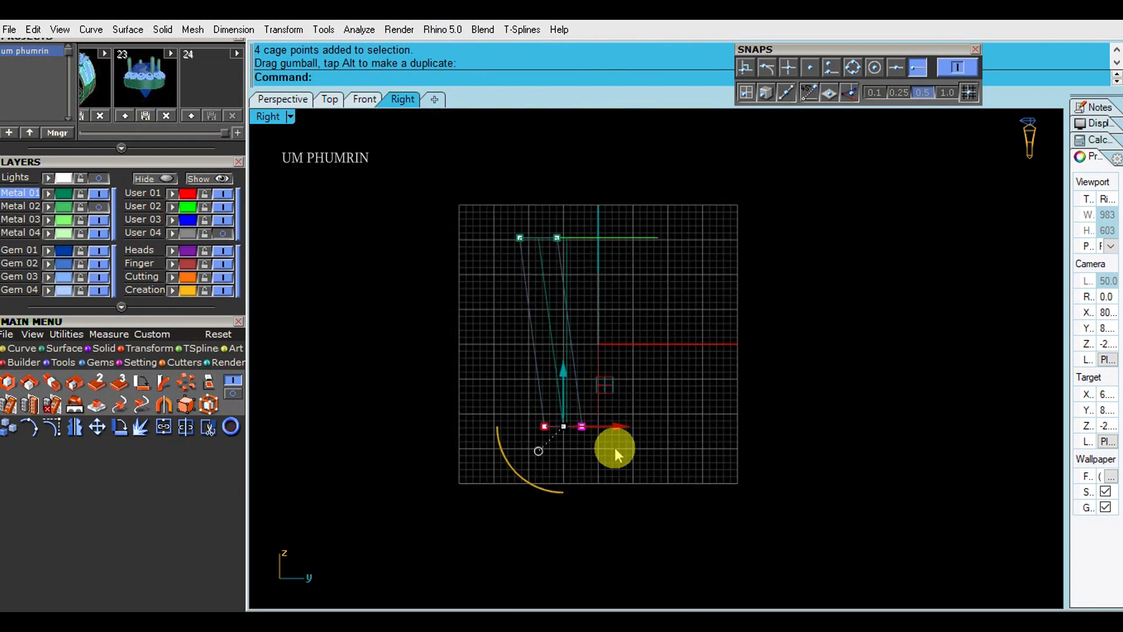
pyautogui.click(584, 414)
pyautogui.press('Delete')
# Mirror the slanted profile curve across the ring's X axis, starting the mirror plane at 0.
pyautogui.click(282, 99)
pyautogui.moveTo(557, 259); pyautogui.dragTo(651, 332, button='right')
pyautogui.click(517, 391)
pyautogui.write('Mm')
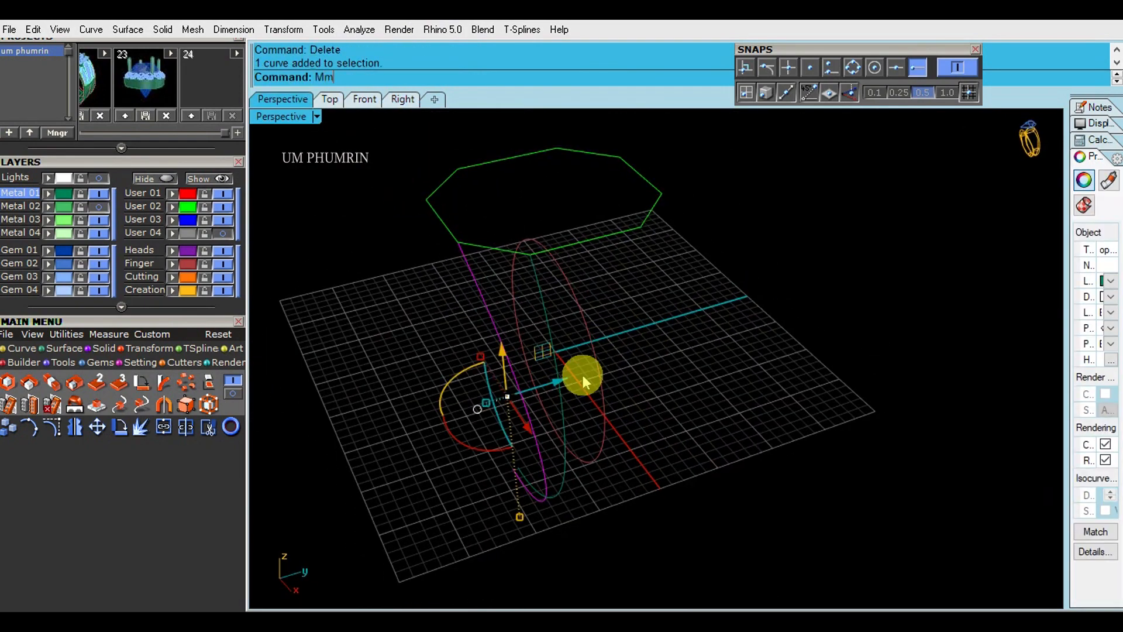
pyautogui.press('Return')
pyautogui.write('0')
pyautogui.press('Return')
pyautogui.write('0')
pyautogui.press('Return')
# Mirror the remaining straight profile curve to the opposite side of the ring across the same axis.
pyautogui.click(559, 488)
pyautogui.write('M')
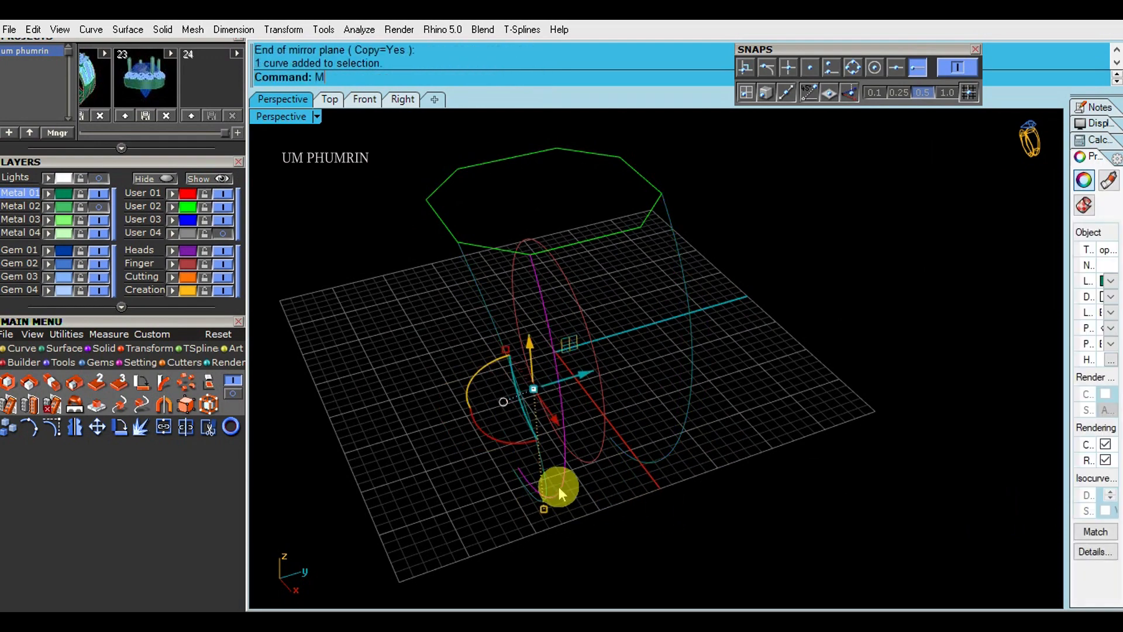
pyautogui.click(692, 552)
# Loft a surface between the two mirrored profile curves.
pyautogui.moveTo(686, 455); pyautogui.dragTo(765, 366, button='right')
pyautogui.moveTo(765, 366); pyautogui.dragTo(705, 327)
pyautogui.moveTo(715, 427); pyautogui.dragTo(799, 443, button='right')
pyautogui.write('Lo')
pyautogui.press('Return')
pyautogui.press('Return')
pyautogui.moveTo(665, 462); pyautogui.dragTo(639, 471, button='right')
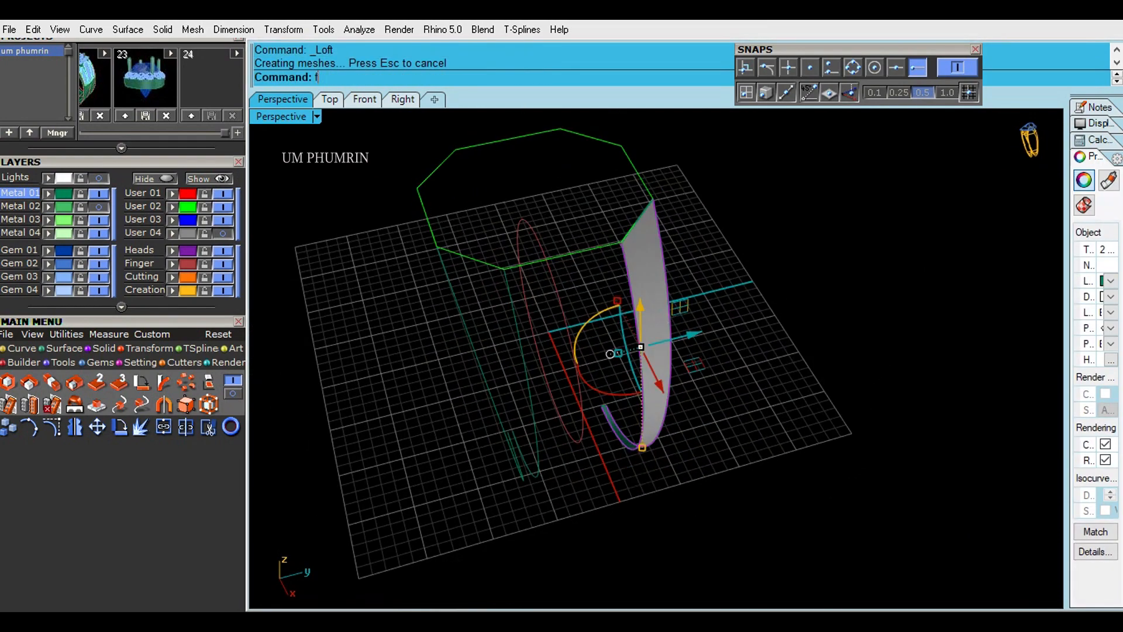
# Flip the normals of the lofted side surface so its outer face points outward.
pyautogui.moveTo(793, 479); pyautogui.dragTo(735, 403, button='right')
pyautogui.click(689, 391)
pyautogui.click(669, 339)
pyautogui.press('Escape')
pyautogui.click(657, 386)
pyautogui.click(656, 379)
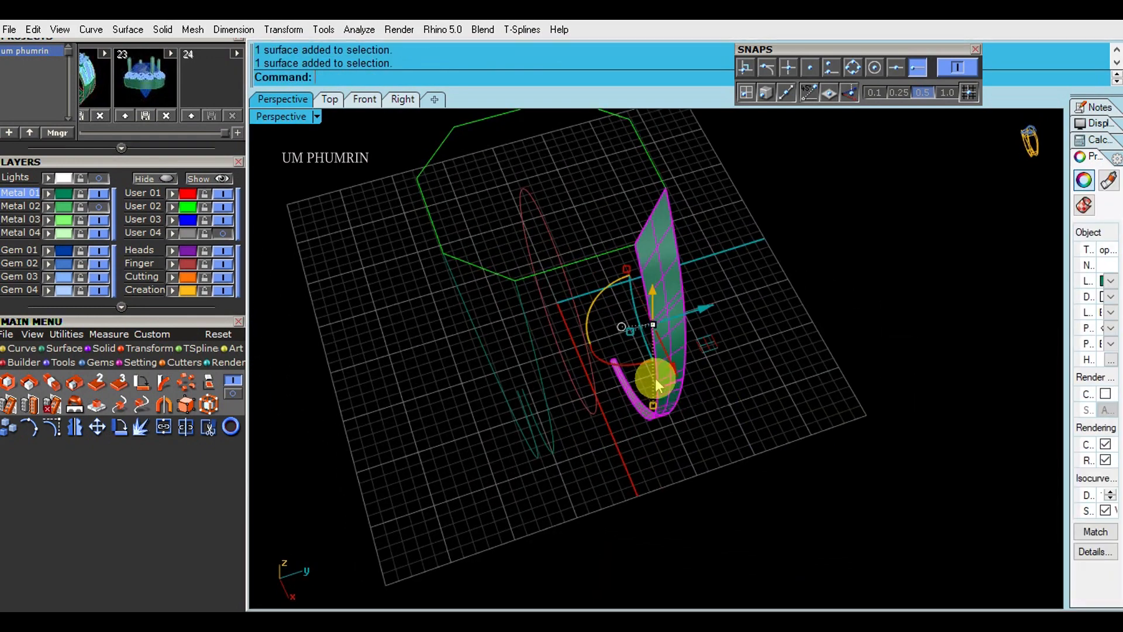
pyautogui.click(658, 378)
# Loft the wide middle surface between the two inner profile curves on opposite sides of the ring.
pyautogui.click(693, 396)
pyautogui.keyDown('shift'); pyautogui.click(547, 404); pyautogui.keyUp('shift')
pyautogui.write('Lo')
pyautogui.press('Return')
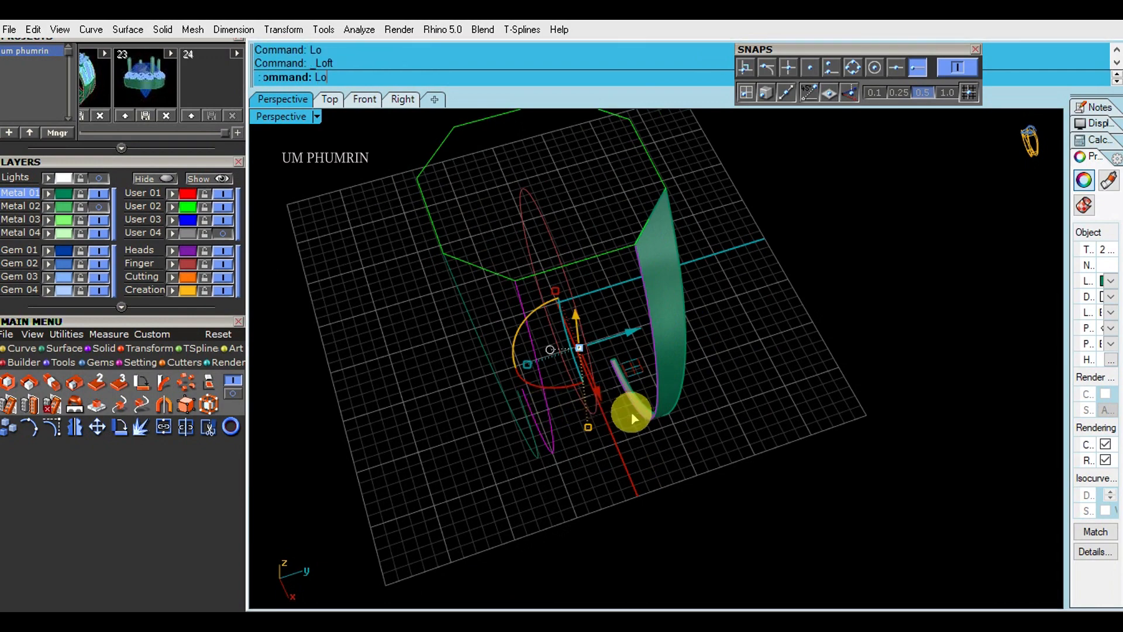
pyautogui.click(735, 471)
# Flip the normals of the wide middle surface.
pyautogui.click(633, 418)
pyautogui.write('Fl')
pyautogui.press('Return')
pyautogui.click(828, 453)
# Mirror the narrow side surface across the X axis to the other side of the middle surface, from 0.
pyautogui.click(676, 375)
pyautogui.moveTo(762, 363); pyautogui.dragTo(717, 399, button='right')
pyautogui.write('Mi')
pyautogui.press('Return')
pyautogui.write('0')
pyautogui.press('Return')
pyautogui.click(613, 535)
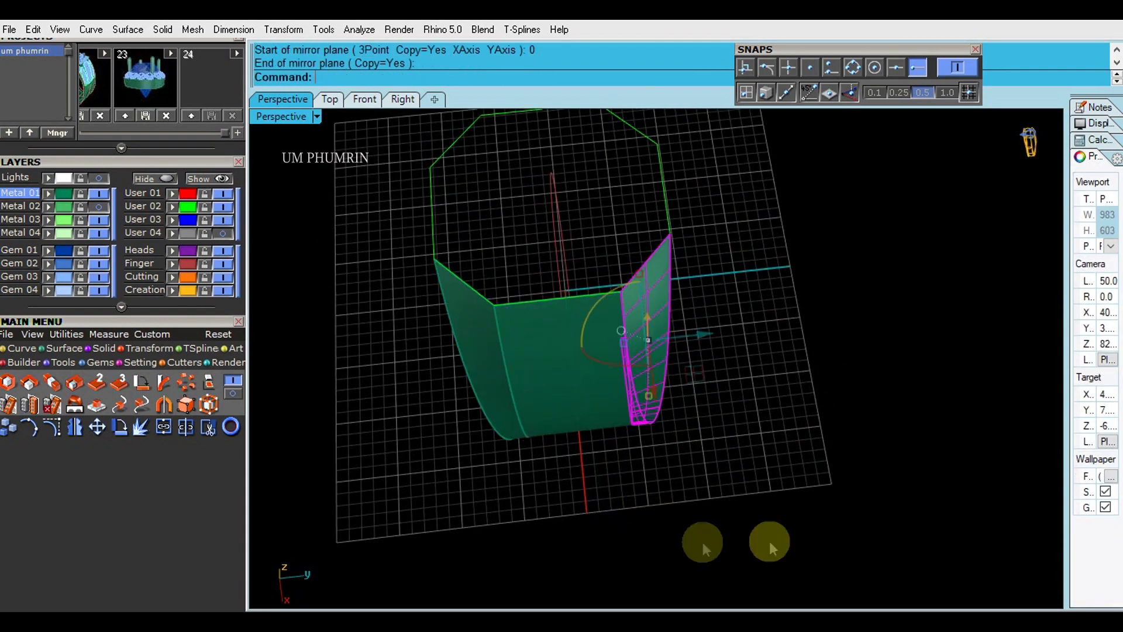
pyautogui.click(770, 541)
# Mirror the three shank surfaces across the Y axis, starting at 0, to form the other half of the ring.
pyautogui.moveTo(625, 341); pyautogui.dragTo(663, 340, button='right')
pyautogui.click(663, 338)
pyautogui.keyDown('shift'); pyautogui.click(562, 336); pyautogui.keyUp('shift')
pyautogui.moveTo(561, 337); pyautogui.dragTo(785, 321, button='right')
pyautogui.write('Mi')
pyautogui.press('Return')
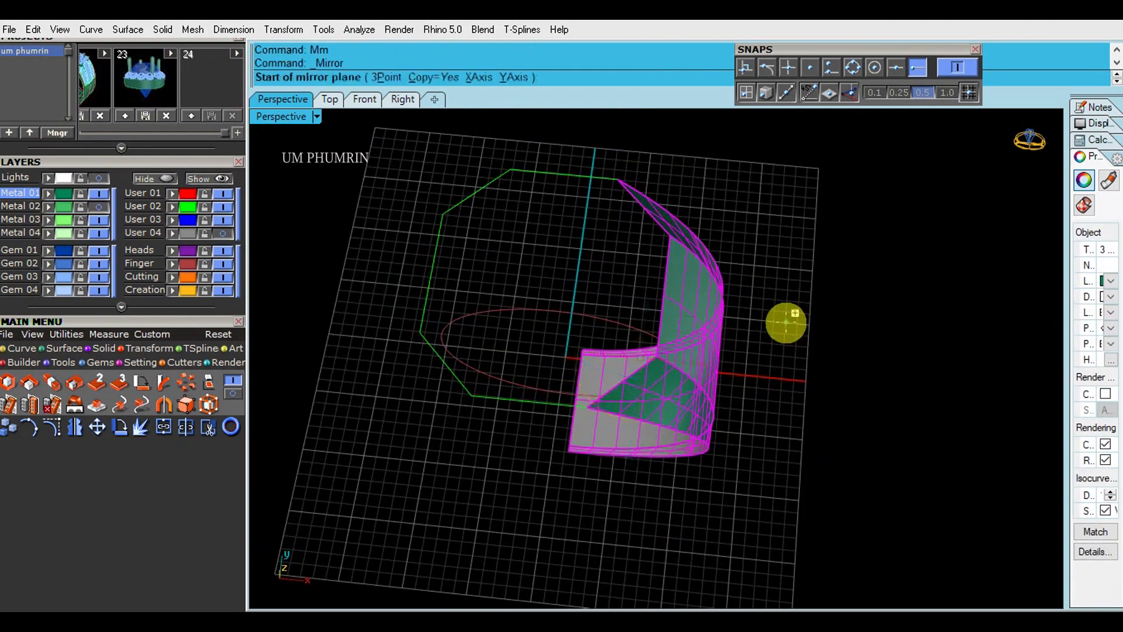
pyautogui.write('0')
pyautogui.press('Return')
pyautogui.click(585, 544)
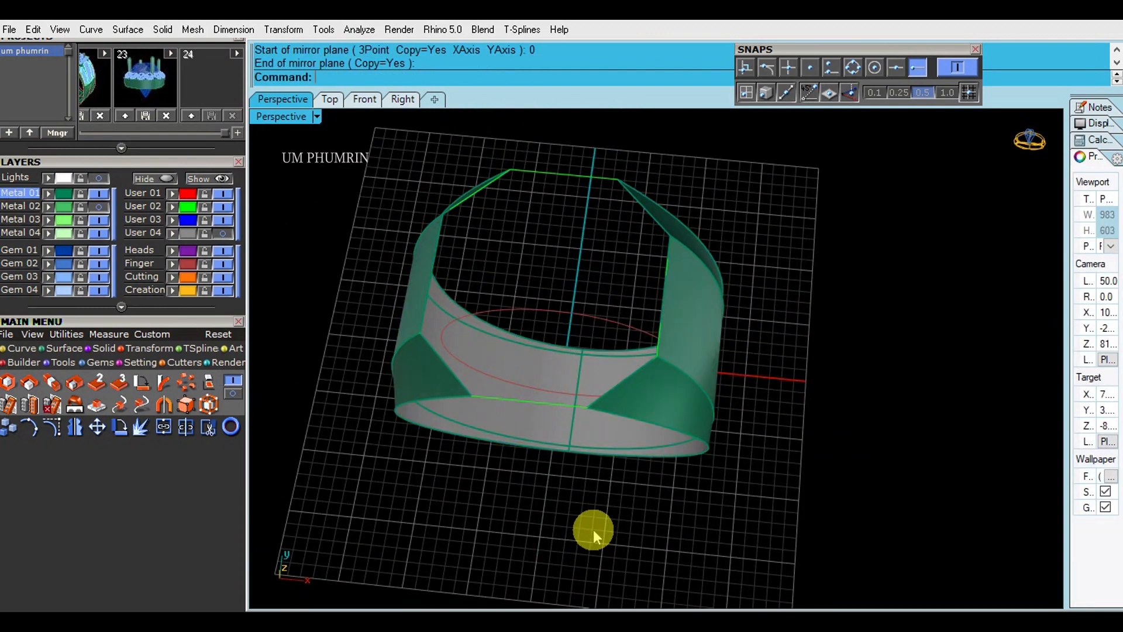
# Duplicate the two facing outer edges on one open side of the ring.
pyautogui.click(419, 331)
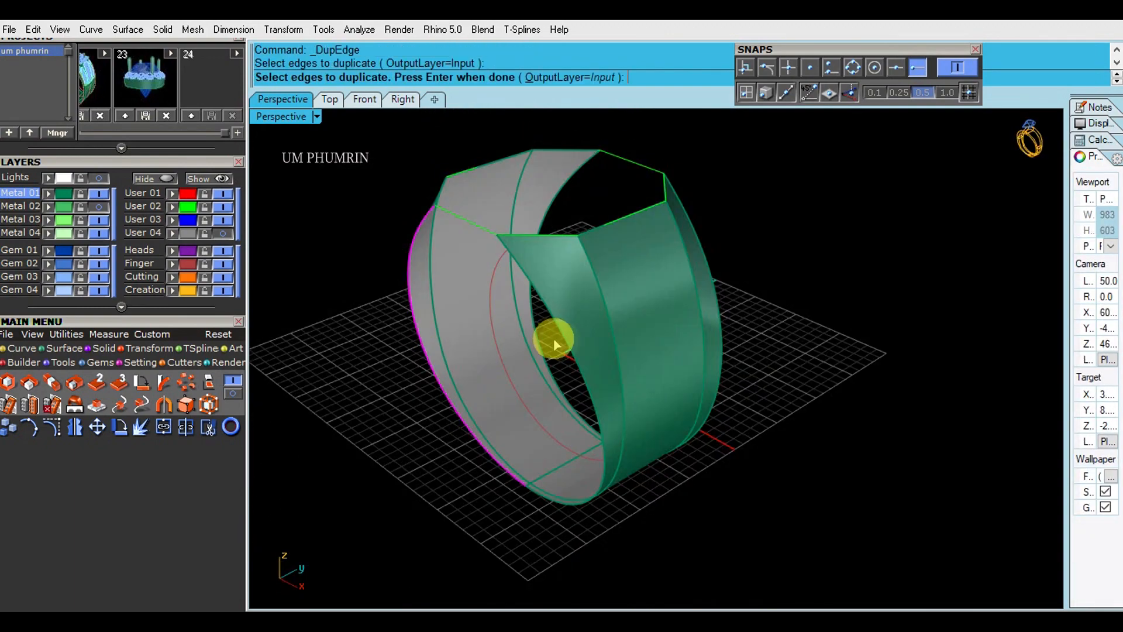
pyautogui.click(566, 341)
pyautogui.press('Return')
# Loft a surface between the duplicated edges to close the ring's side, and delete the edge curves.
pyautogui.write('Lo')
pyautogui.press('Return')
pyautogui.press('Return')
pyautogui.moveTo(691, 354); pyautogui.dragTo(626, 366, button='right')
pyautogui.press('Delete')
# Mirror the flat side surface across the X axis, starting at 0, to close the opposite side of the ring.
pyautogui.click(514, 398)
pyautogui.click(703, 419)
pyautogui.click(559, 418)
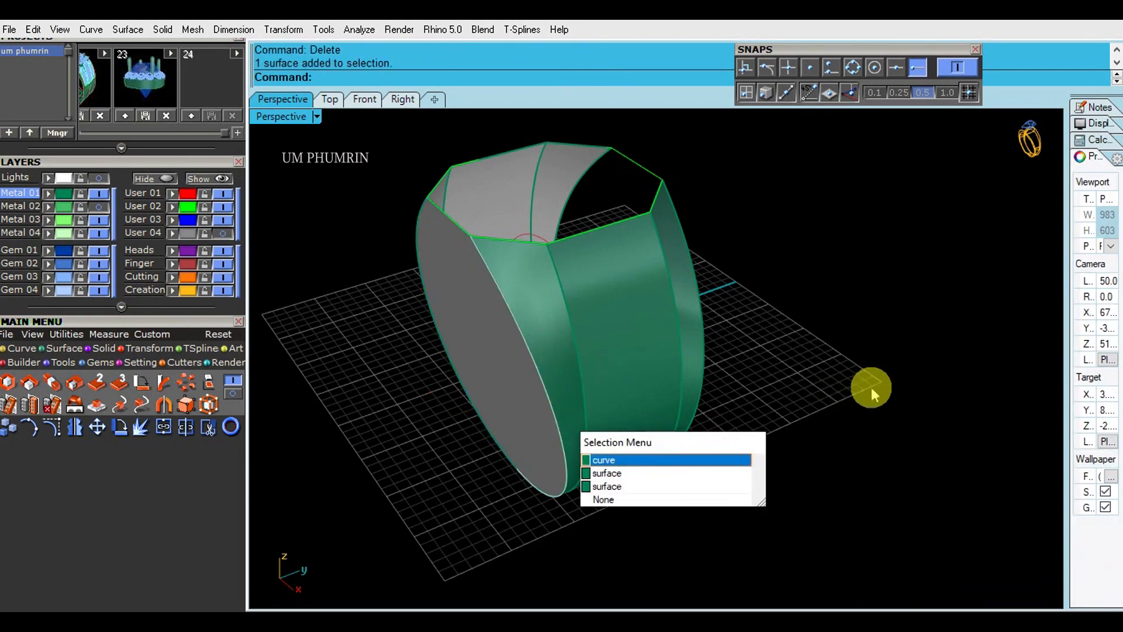
pyautogui.click(637, 472)
pyautogui.moveTo(715, 363); pyautogui.dragTo(640, 399, button='right')
pyautogui.write('Mirr')
pyautogui.press('Return')
pyautogui.write('0')
pyautogui.press('Return')
pyautogui.click(620, 525)
pyautogui.moveTo(620, 526); pyautogui.dragTo(812, 423, button='right')
# Select all curves in the model and turn off the Finger and User 02 layers.
pyautogui.scroll(-5, 615, 387)
pyautogui.write('Sel')
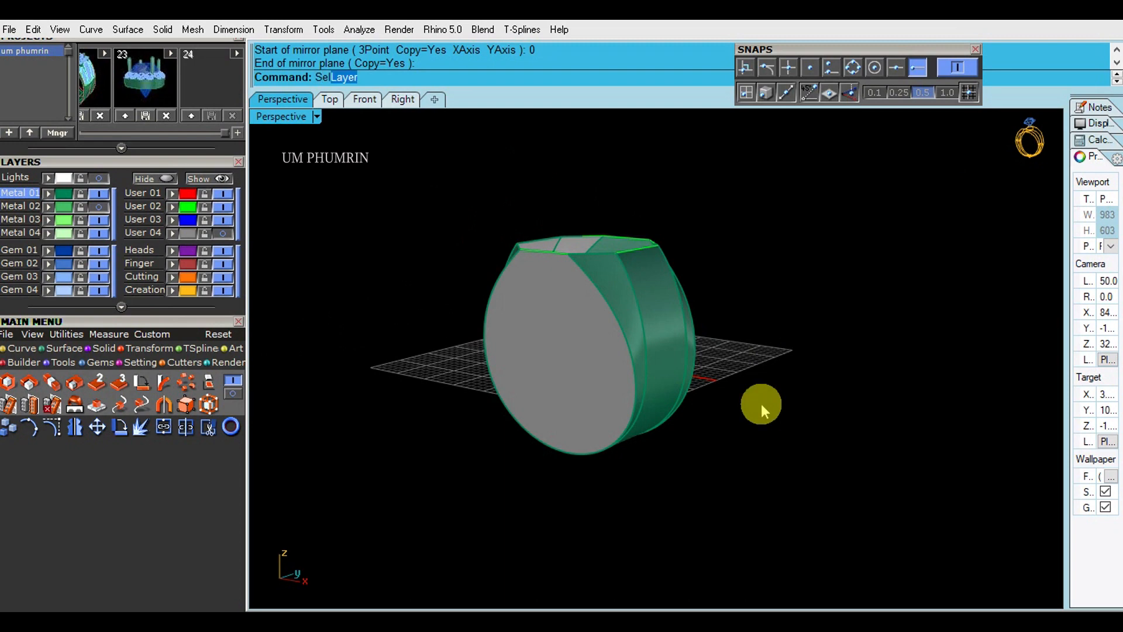
pyautogui.write('Crv')
pyautogui.press('Return')
pyautogui.click(223, 264)
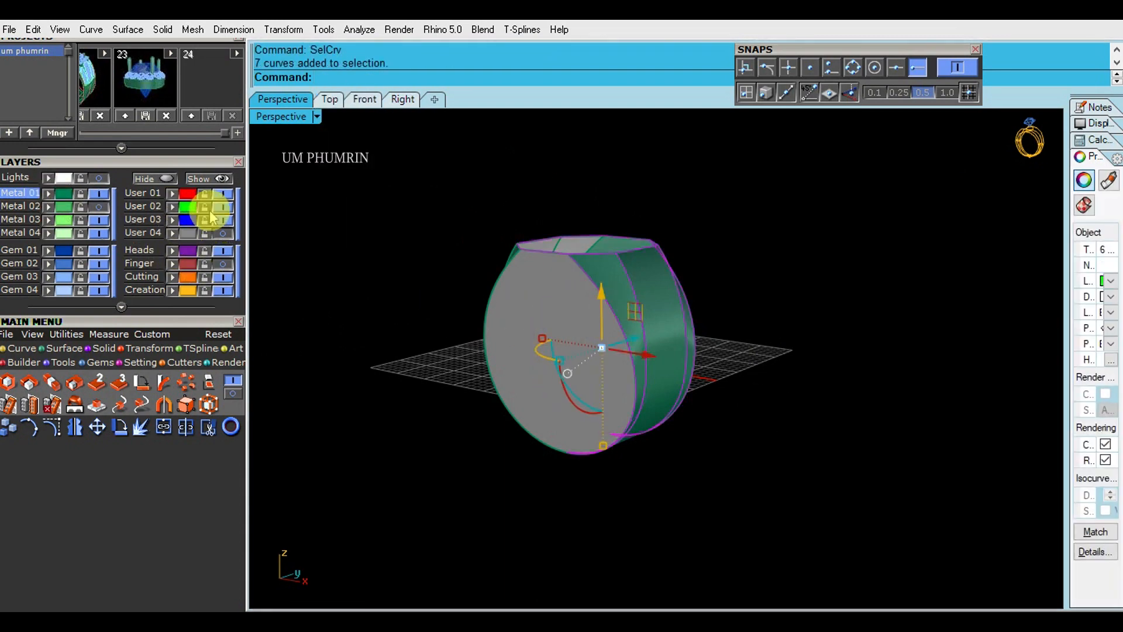
pyautogui.click(223, 210)
# Join all the ring surfaces into one polysurface and cap its planar openings.
pyautogui.moveTo(701, 195); pyautogui.dragTo(482, 435)
pyautogui.moveTo(572, 358); pyautogui.dragTo(597, 416, button='right')
pyautogui.write('Join')
pyautogui.press('Return')
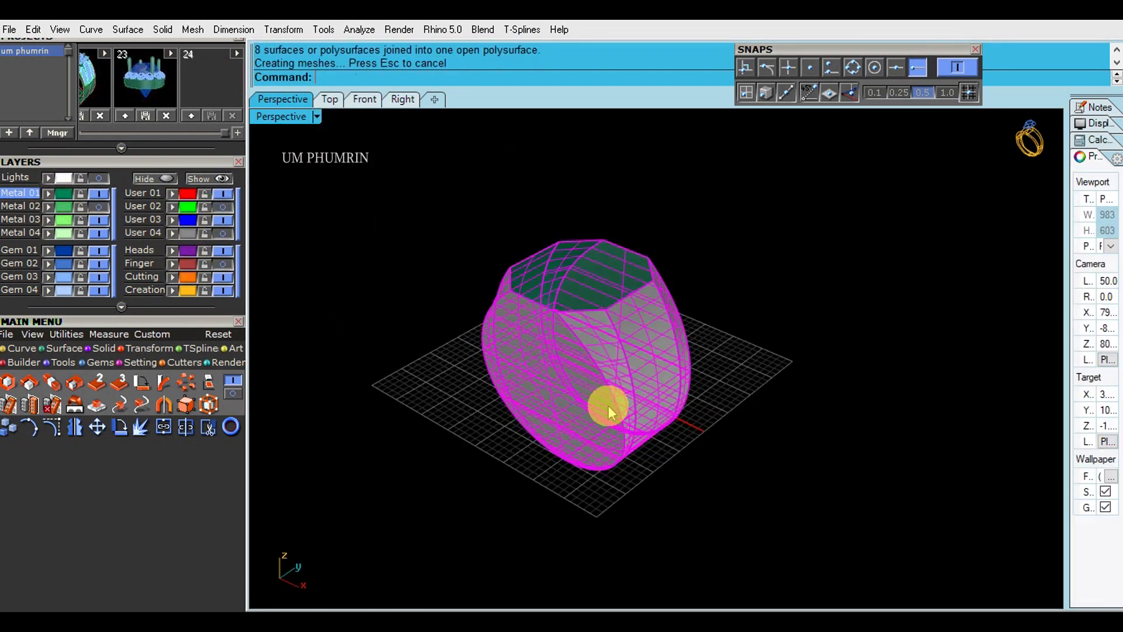
pyautogui.write('Cap')
pyautogui.press('Return')
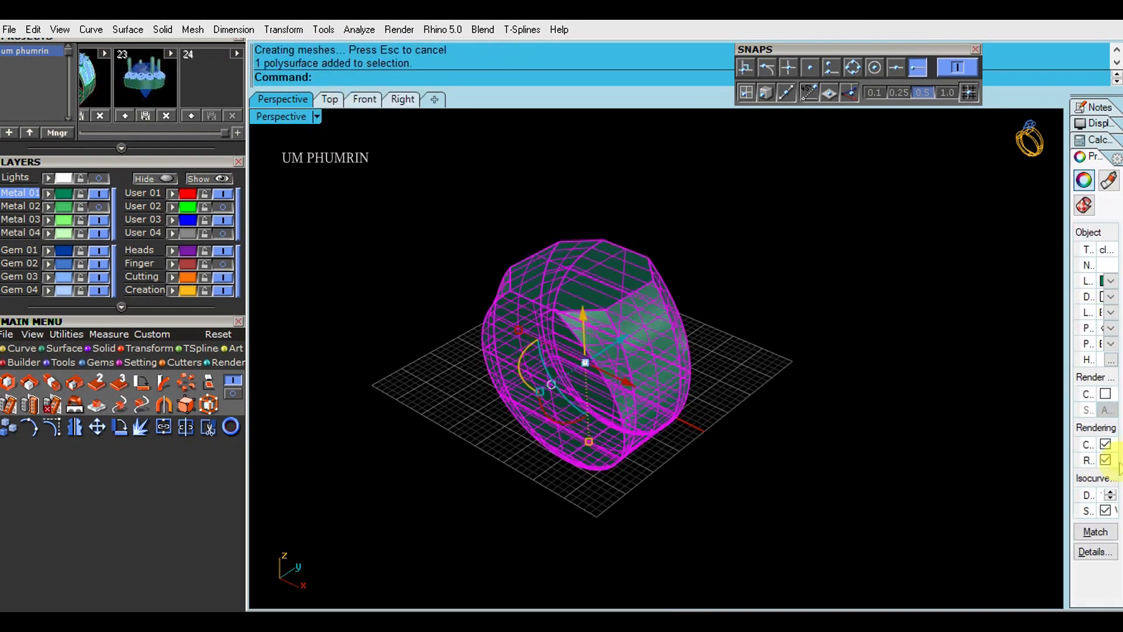
# Turn off the capped body's isocurves, show the Finger layer, and extrude the finger curve through the ring.
pyautogui.click(1059, 494)
pyautogui.click(222, 264)
pyautogui.click(188, 265)
pyautogui.moveTo(680, 331); pyautogui.dragTo(576, 324, button='right')
pyautogui.write('E')
pyautogui.press('Return')
pyautogui.click(487, 336)
# Subtract the extruded finger solid from the ring body with a Boolean difference.
pyautogui.click(532, 293)
pyautogui.write('bd')
pyautogui.press('Return')
pyautogui.click(504, 323)
pyautogui.press('Return')
# Show all hidden objects and inspect the ring with its stones in the Top and Perspective views.
pyautogui.moveTo(436, 336); pyautogui.dragTo(494, 223, button='right')
pyautogui.click(223, 178)
pyautogui.moveTo(286, 223); pyautogui.dragTo(489, 247, button='right')
pyautogui.moveTo(364, 113); pyautogui.dragTo(781, 405, button='right')
pyautogui.scroll(5, 613, 227)
pyautogui.click(329, 100)
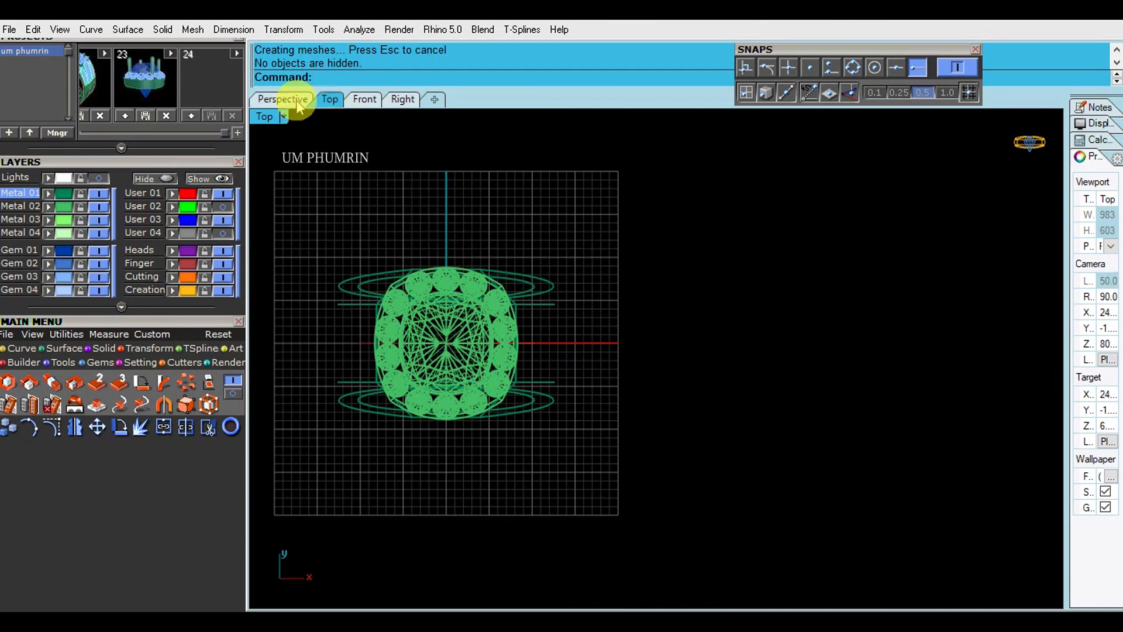
pyautogui.click(298, 105)
pyautogui.moveTo(655, 301)
pyautogui.mouseDown(button='right')
pyautogui.moveTo(709, 233)
pyautogui.moveTo(837, 339)
pyautogui.mouseUp(button='right')
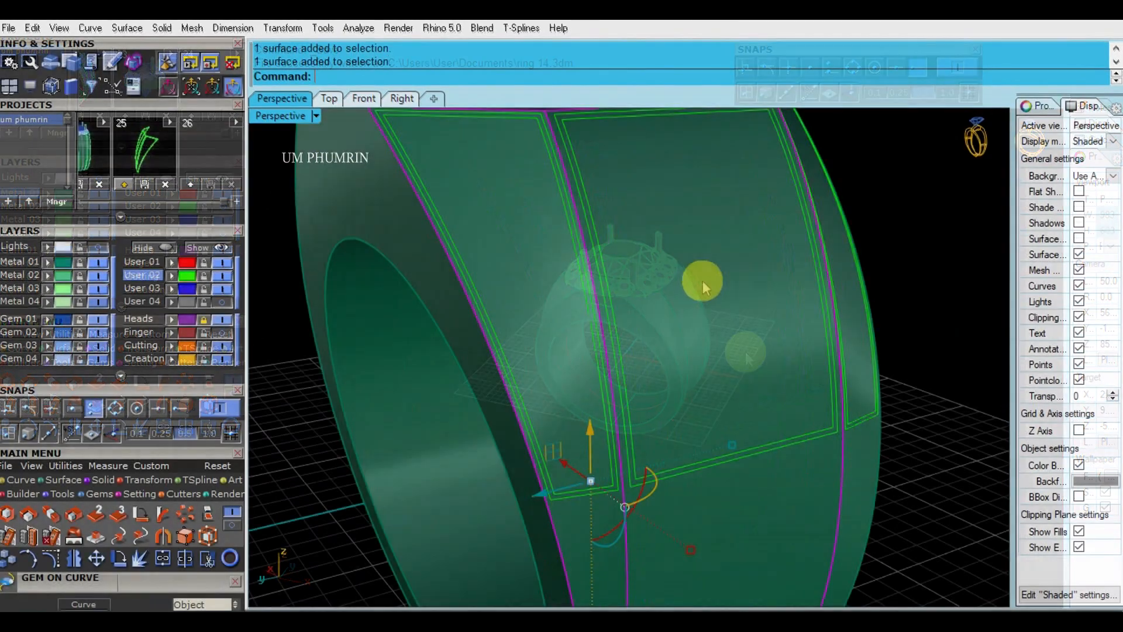
# Split the three selected shank surfaces with the six User 02 frame curves and hide those curves.
pyautogui.scroll(-3, 696, 290)
pyautogui.write('sx')
pyautogui.press('Return')
pyautogui.click(188, 275)
pyautogui.rightClick(672, 251)
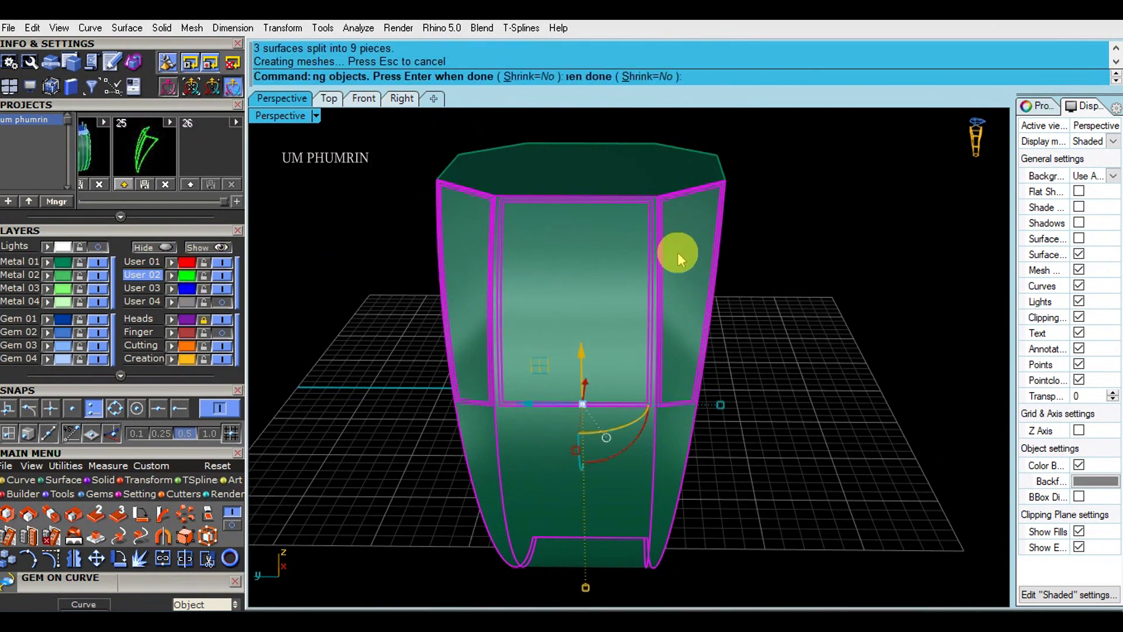
pyautogui.click(186, 275)
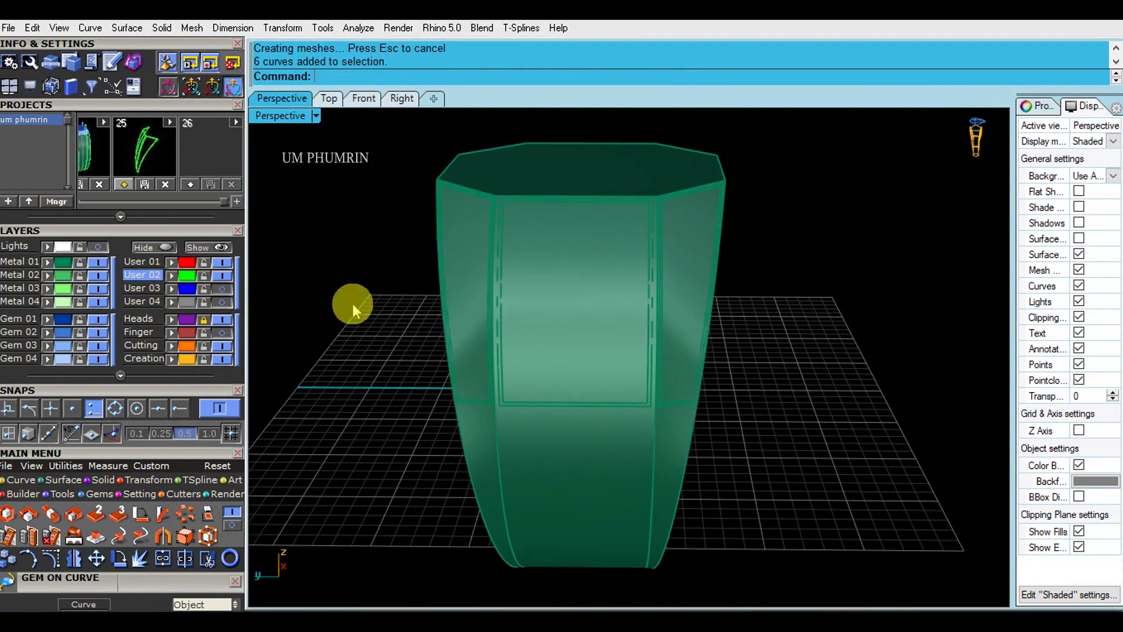
# Delete the thin strips between the inner and outer frame outlines on the three shank surfaces.
pyautogui.scroll(10, 613, 321)
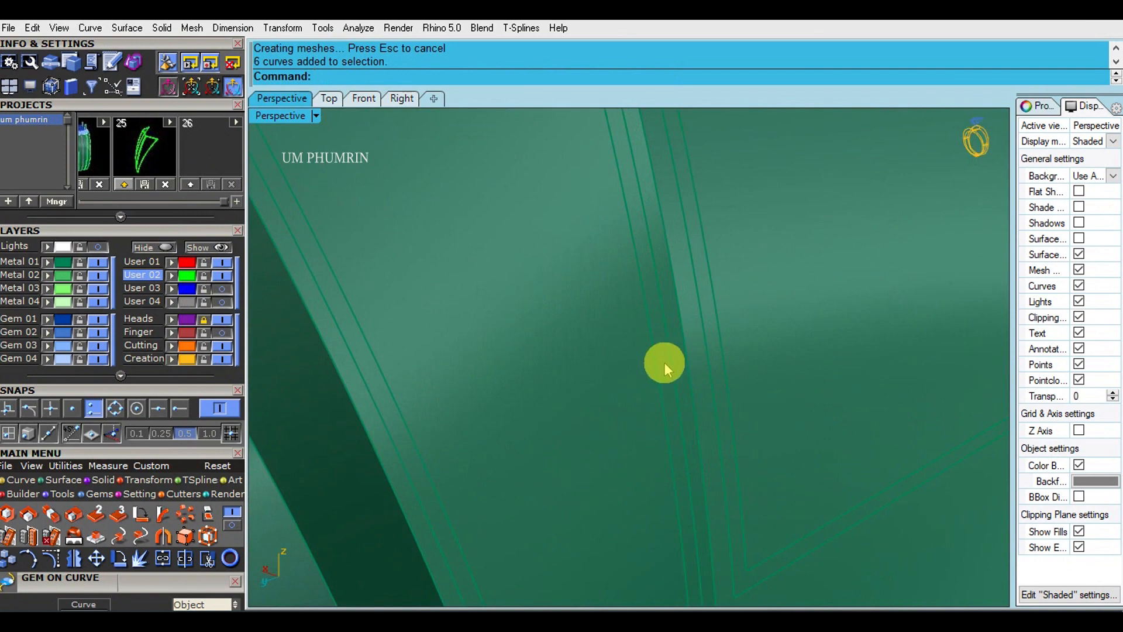
pyautogui.press('Delete')
pyautogui.scroll(-5, 673, 365)
pyautogui.press('Delete')
pyautogui.scroll(-6, 698, 367)
pyautogui.scroll(8, 834, 374)
pyautogui.moveTo(739, 374); pyautogui.dragTo(610, 338, button='right')
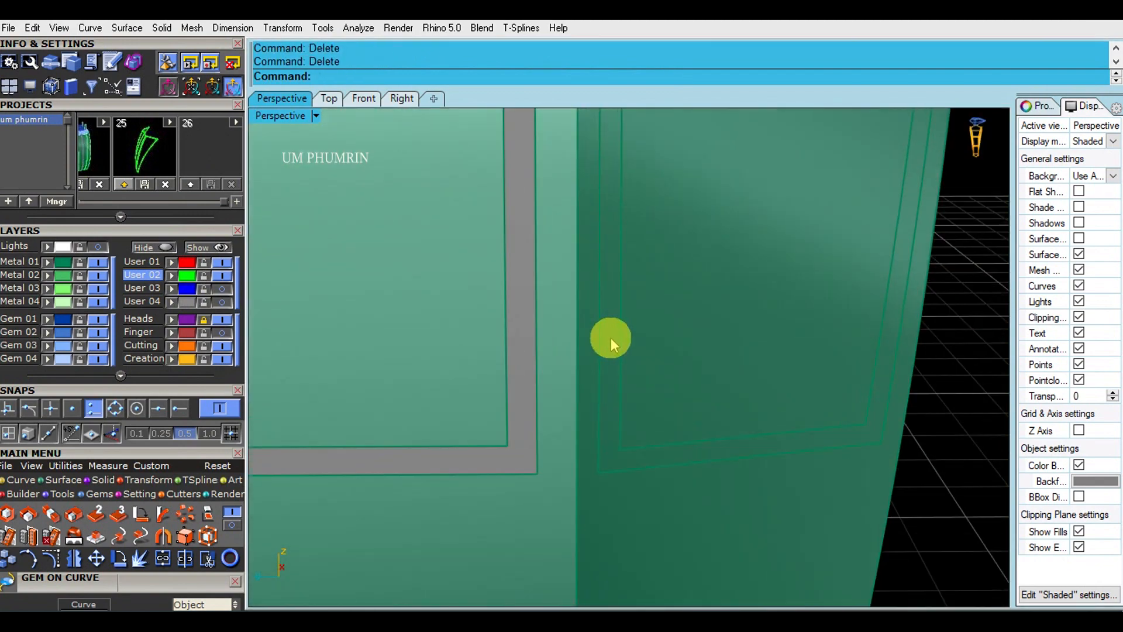
pyautogui.press('Delete')
# Offset the three inner panel surfaces inward by 0.15 and delete the original panels.
pyautogui.scroll(-3, 610, 339)
pyautogui.click(677, 342)
pyautogui.scroll(-6, 519, 332)
pyautogui.keyDown('shift'); pyautogui.click(519, 332); pyautogui.keyUp('shift')
pyautogui.moveTo(519, 332); pyautogui.dragTo(825, 374, button='right')
pyautogui.keyDown('shift'); pyautogui.click(450, 325); pyautogui.keyUp('shift')
pyautogui.write('os')
pyautogui.press('Return')
pyautogui.write('f')
pyautogui.press('Return')
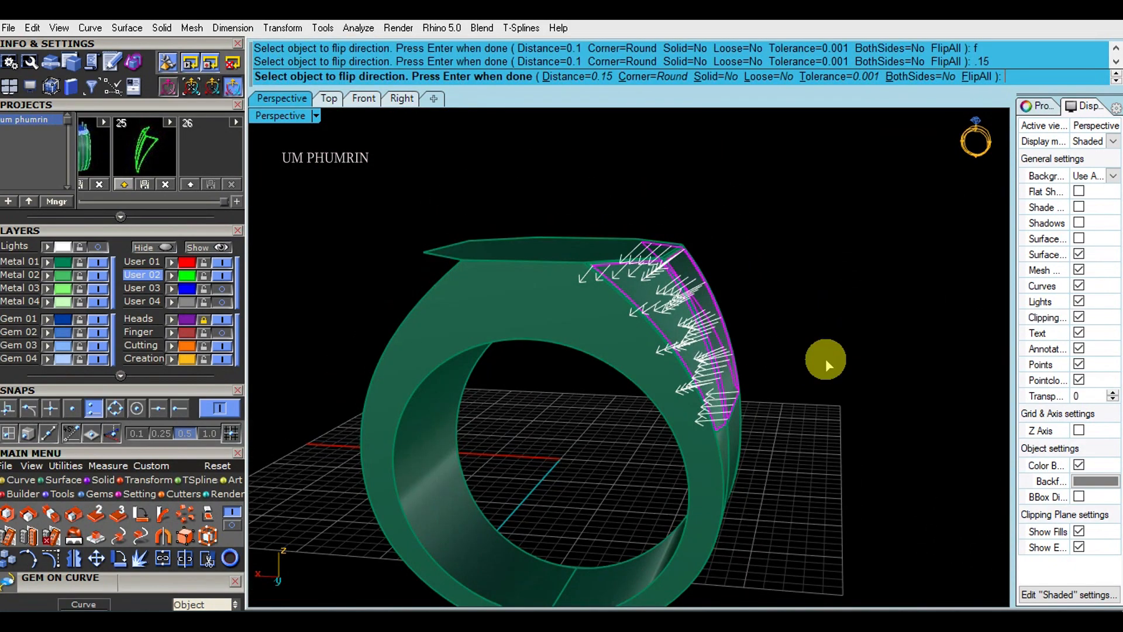
pyautogui.press('Return')
pyautogui.press('Delete')
# Isolate the three offset panels together with their surrounding frame surfaces, and join the frame surfaces.
pyautogui.scroll(5, 762, 321)
pyautogui.click(625, 314)
pyautogui.keyDown('shift'); pyautogui.click(485, 285); pyautogui.keyUp('shift')
pyautogui.keyDown('shift'); pyautogui.click(776, 328); pyautogui.keyUp('shift')
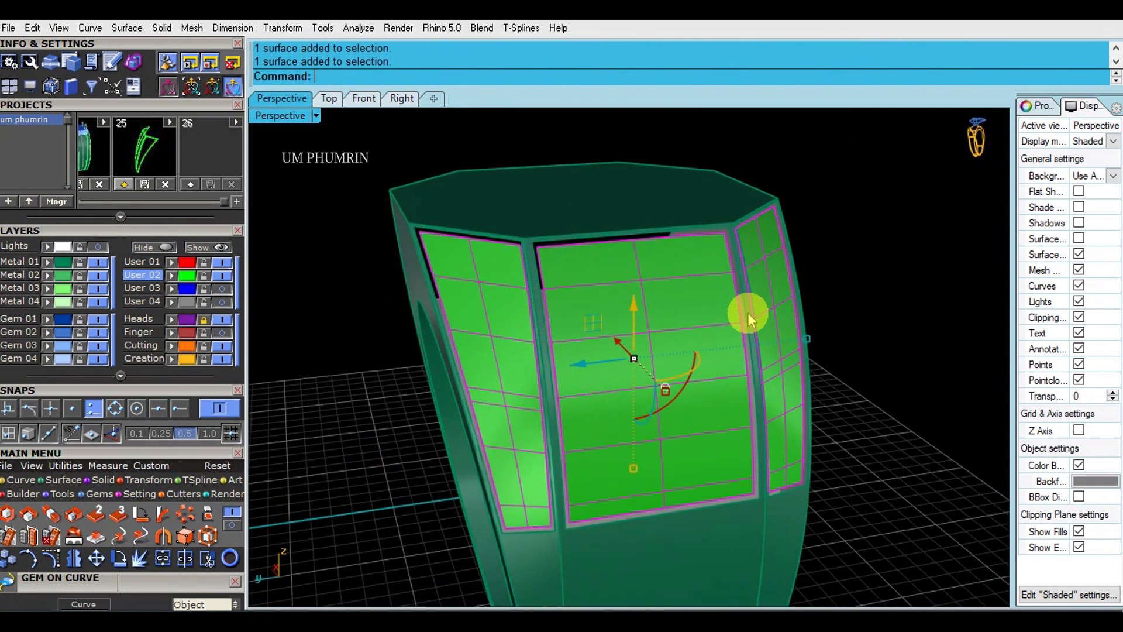
pyautogui.keyDown('shift'); pyautogui.click(749, 318); pyautogui.keyUp('shift')
pyautogui.click(714, 267)
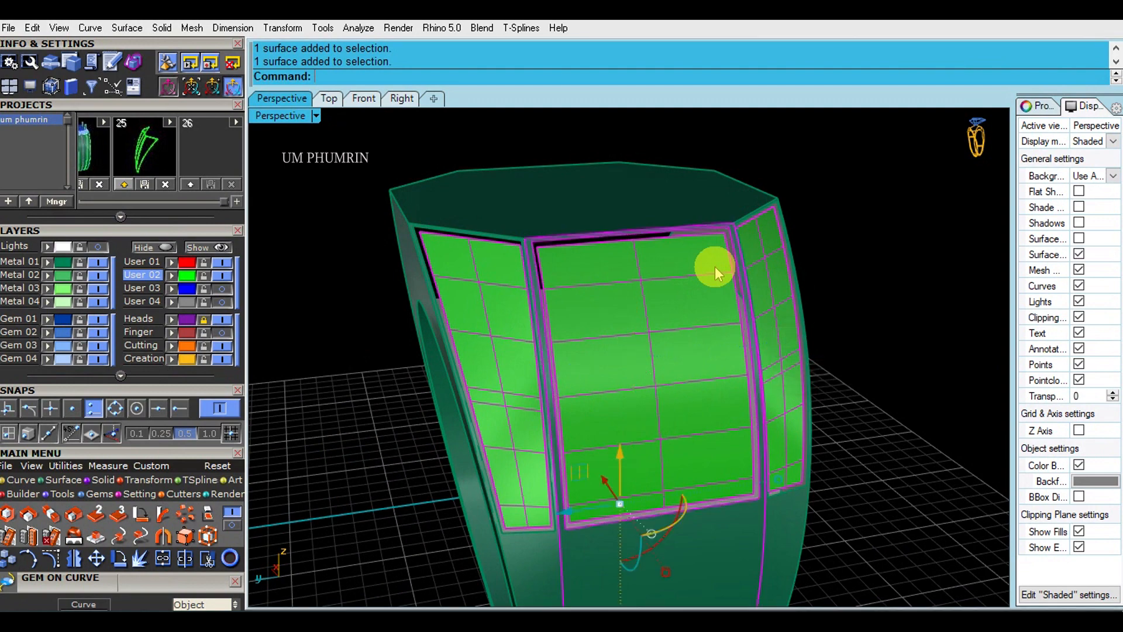
pyautogui.scroll(-5, 715, 267)
pyautogui.moveTo(814, 434); pyautogui.dragTo(763, 419, button='right')
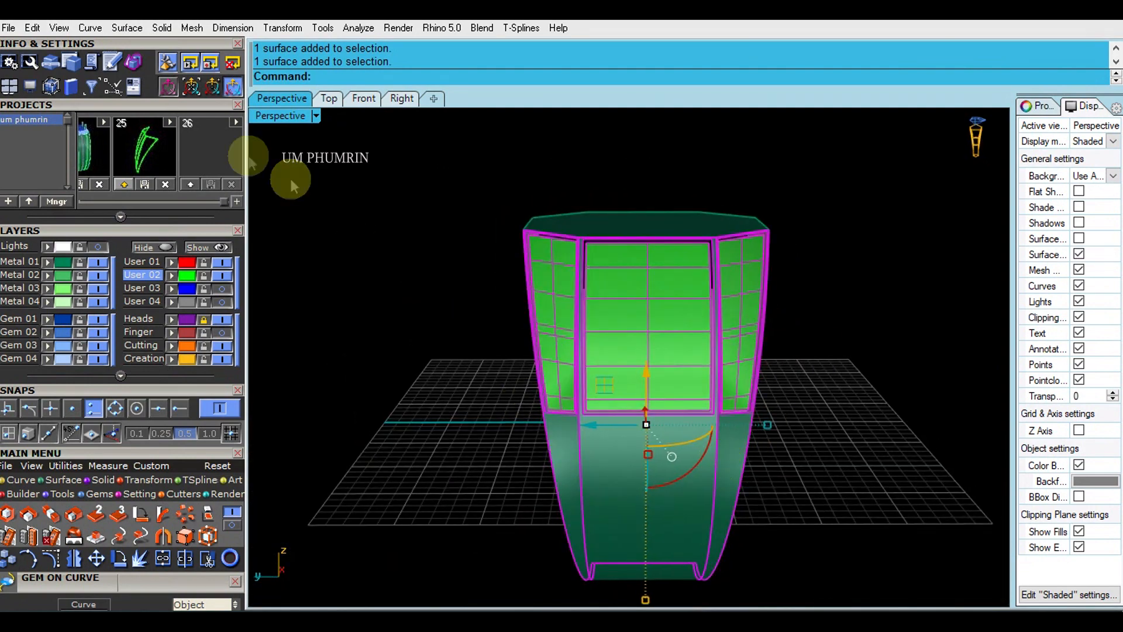
pyautogui.rightClick(170, 249)
# Select the frame polysurface and the three panels and turn off their isocurve display.
pyautogui.moveTo(818, 327); pyautogui.dragTo(898, 354, button='right')
pyautogui.moveTo(915, 434); pyautogui.dragTo(503, 264)
pyautogui.moveTo(859, 318); pyautogui.dragTo(917, 307, button='right')
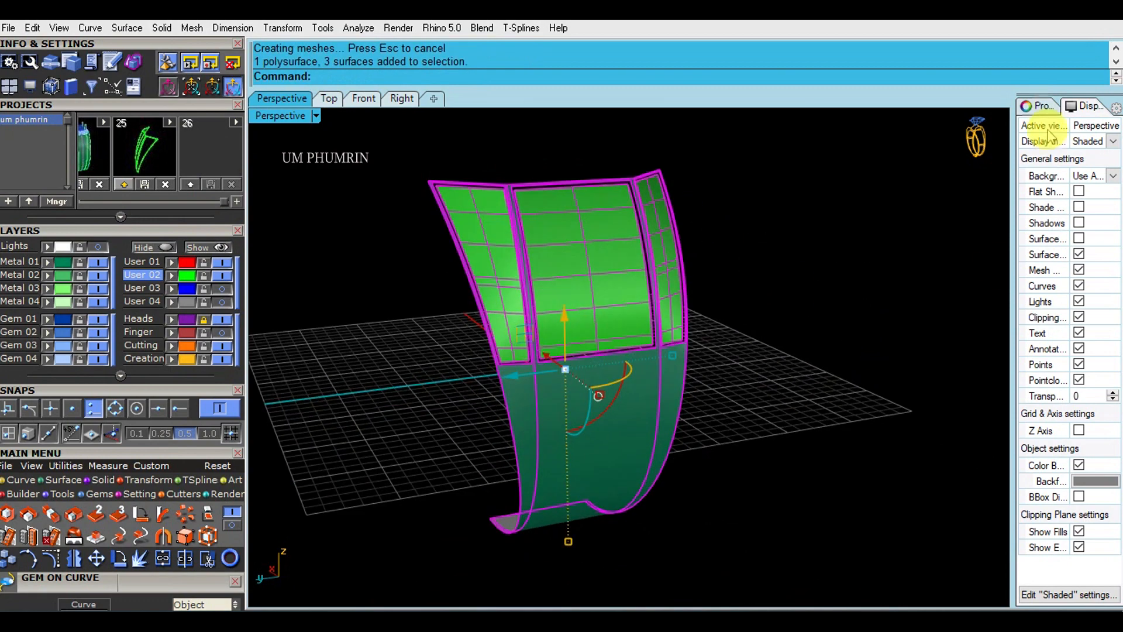
pyautogui.click(1038, 106)
pyautogui.click(1078, 435)
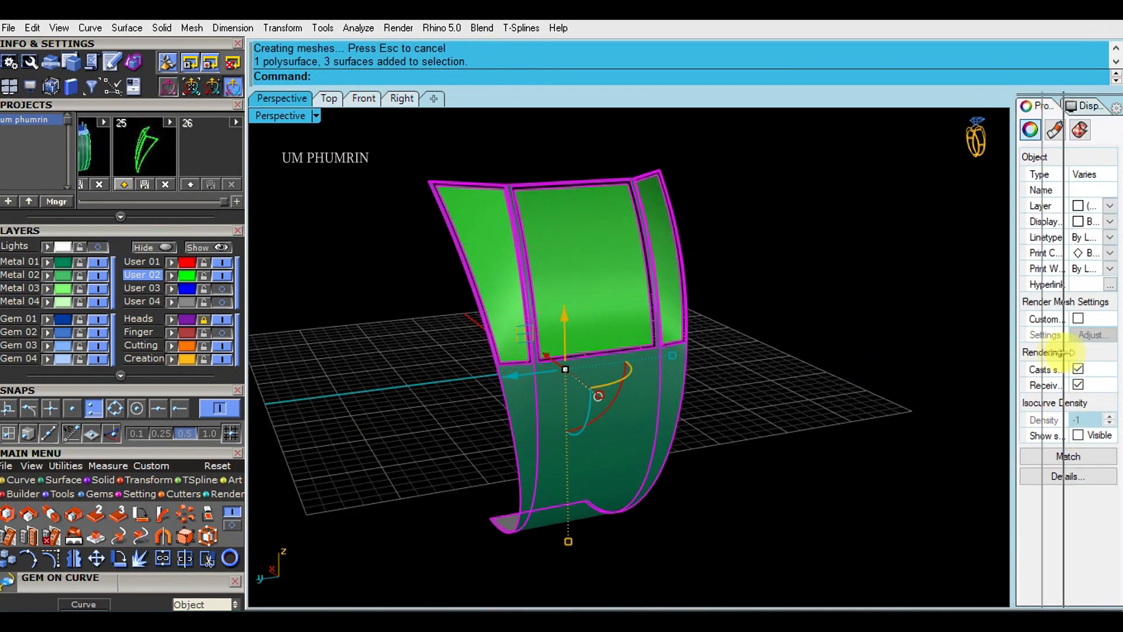
pyautogui.moveTo(1067, 352); pyautogui.dragTo(1090, 352)
# Duplicate the borders of the frame polysurface and panels, and delete the frame's outermost border curve.
pyautogui.write('D2')
pyautogui.moveTo(818, 303); pyautogui.dragTo(862, 268, button='right')
pyautogui.press('Return')
pyautogui.scroll(2, 699, 246)
pyautogui.moveTo(905, 457); pyautogui.dragTo(714, 403)
pyautogui.keyDown('ctrl'); pyautogui.click(752, 412); pyautogui.keyUp('ctrl')
pyautogui.write('Sw')
pyautogui.press('Escape')
pyautogui.press('Escape')
pyautogui.moveTo(804, 442); pyautogui.dragTo(728, 410)
pyautogui.keyDown('ctrl'); pyautogui.click(728, 410); pyautogui.keyUp('ctrl')
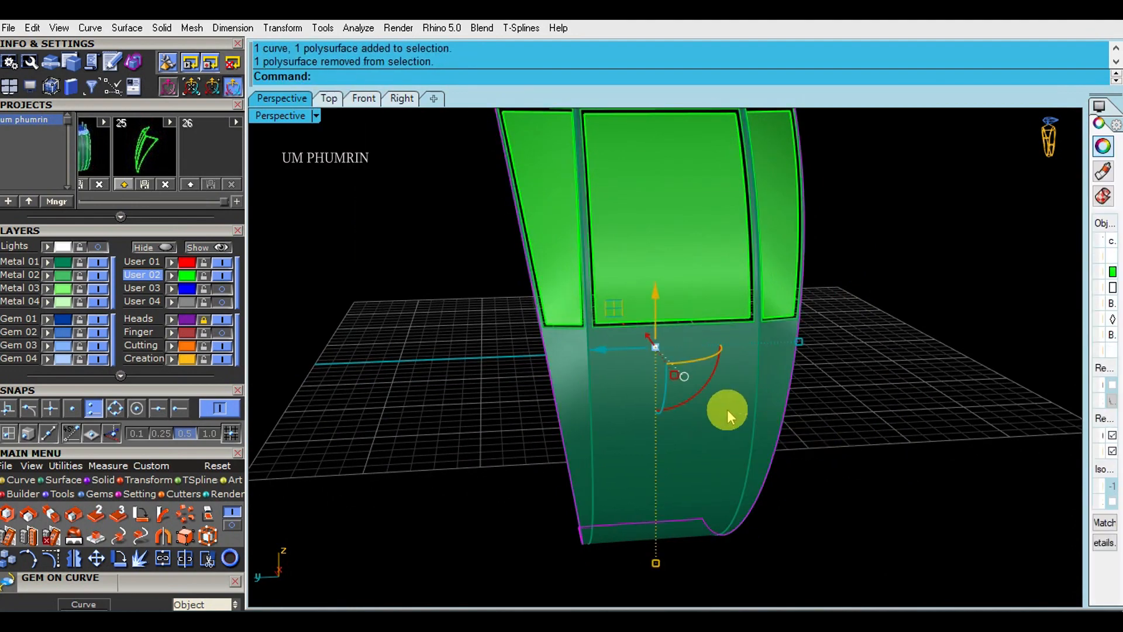
pyautogui.press('Delete')
# Keep only the two border curves around the left panel's gap selected and draw a line joining their lower corner ends.
pyautogui.scroll(-5, 821, 376)
pyautogui.moveTo(517, 147); pyautogui.dragTo(944, 416)
pyautogui.scroll(8, 777, 296)
pyautogui.scroll(-3, 746, 355)
pyautogui.scroll(6, 834, 363)
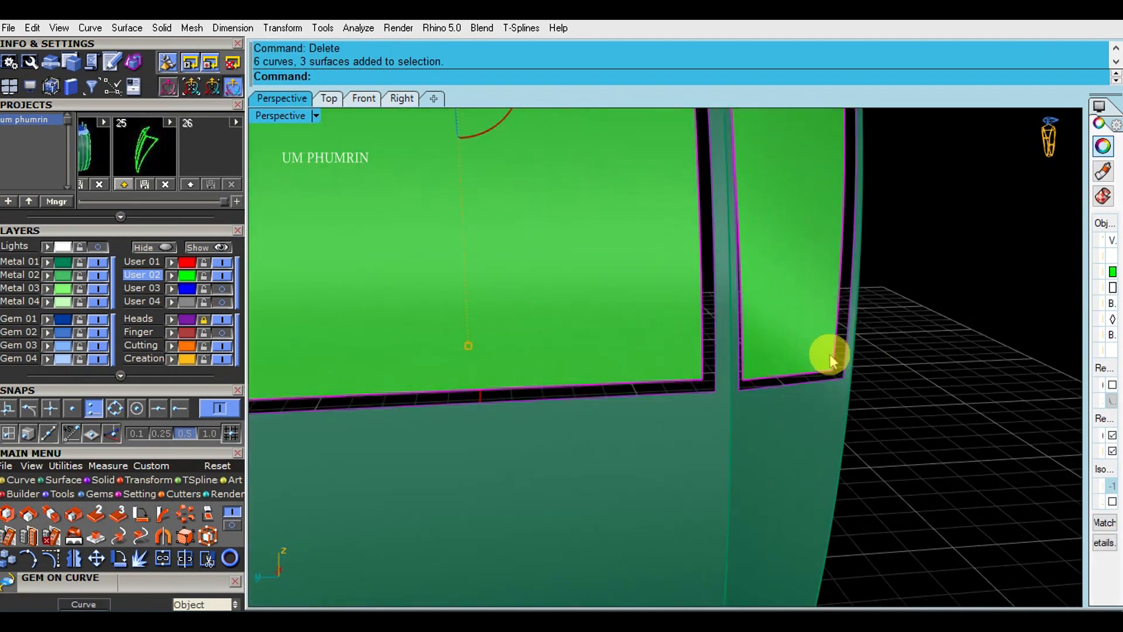
pyautogui.scroll(-2, 835, 360)
pyautogui.keyDown('ctrl'); pyautogui.moveTo(930, 424); pyautogui.dragTo(668, 319); pyautogui.keyUp('ctrl')
pyautogui.moveTo(433, 365); pyautogui.dragTo(606, 349, button='right')
pyautogui.scroll(3, 481, 375)
pyautogui.keyDown('ctrl'); pyautogui.click(621, 333); pyautogui.keyUp('ctrl')
pyautogui.moveTo(667, 369); pyautogui.dragTo(726, 358, button='right')
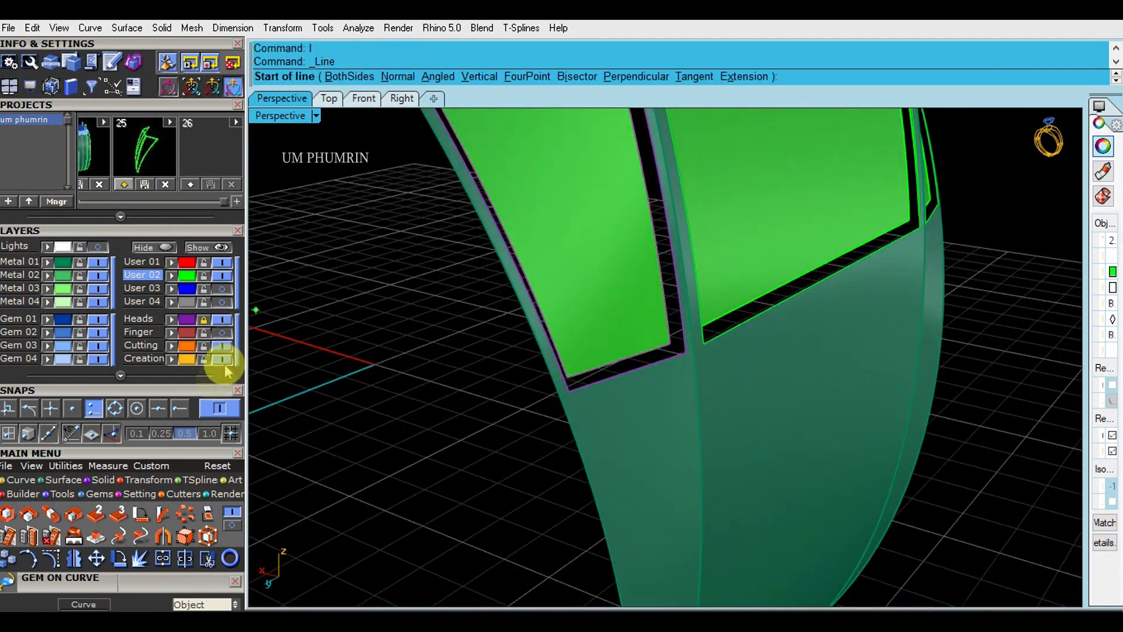
pyautogui.scroll(6, 693, 356)
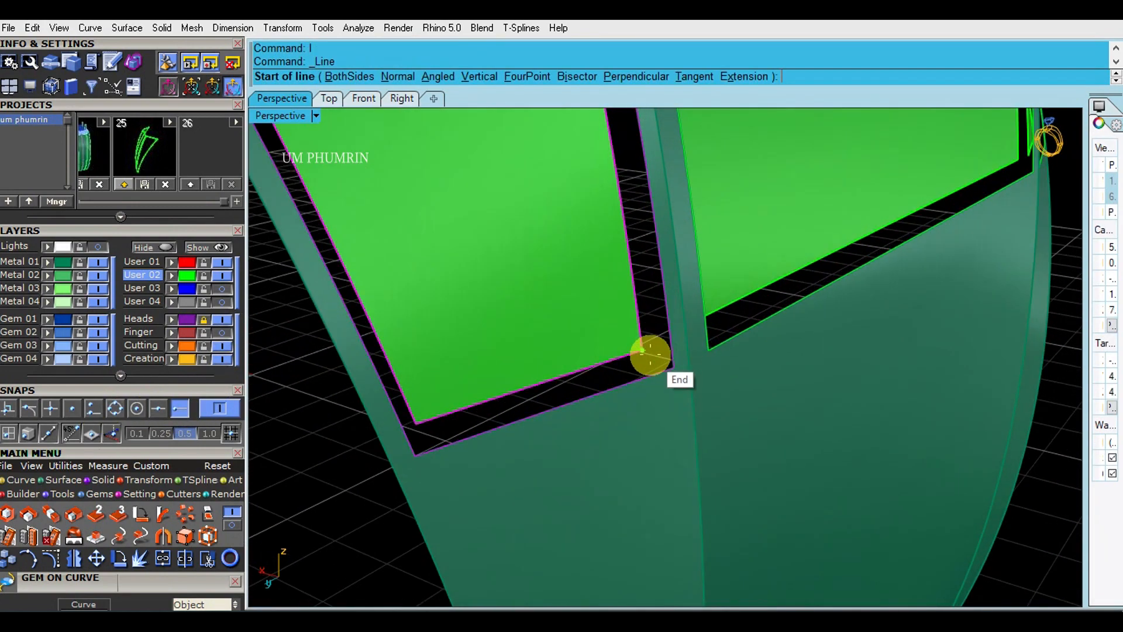
pyautogui.click(644, 353)
pyautogui.click(667, 362)
# Close the left panel's gap with a two-rail sweep of the corner line, and delete the used curves.
pyautogui.write('s2')
pyautogui.press('Return')
pyautogui.press('Return')
pyautogui.scroll(-4, 666, 350)
pyautogui.write('d')
pyautogui.press('Return')
# Select the two border curves around the middle panel's gap and draw a line between their lower corner ends.
pyautogui.moveTo(725, 367); pyautogui.dragTo(840, 354, button='right')
pyautogui.scroll(7, 834, 313)
pyautogui.click(841, 305)
pyautogui.rightClick(841, 304)
pyautogui.keyDown('shift'); pyautogui.click(845, 285); pyautogui.keyUp('shift')
pyautogui.rightClick(845, 285)
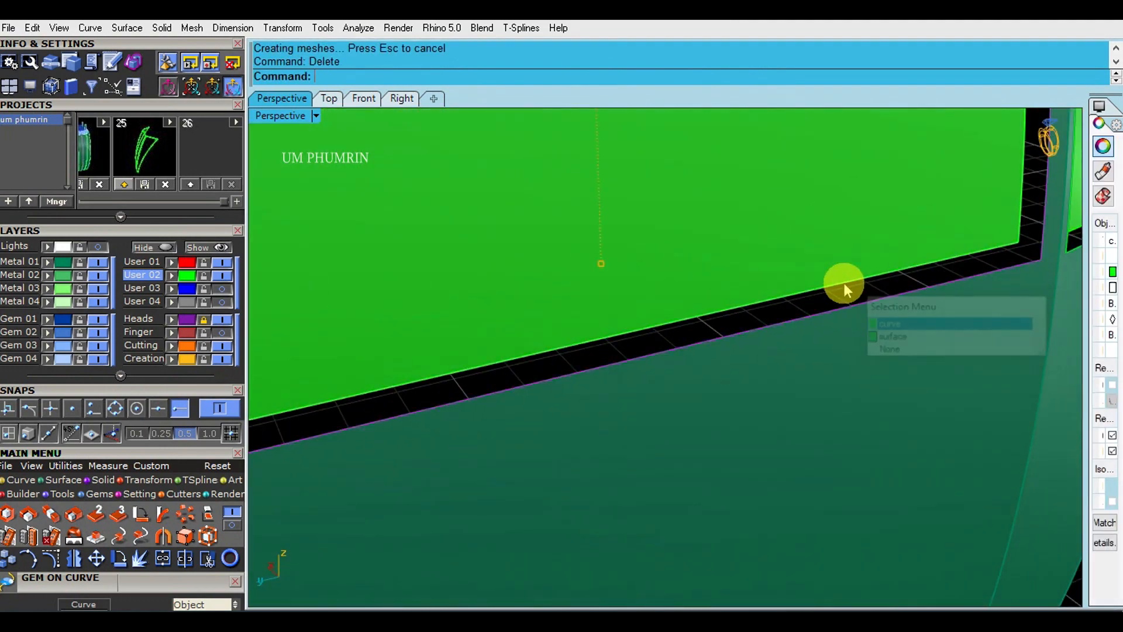
pyautogui.write('l')
pyautogui.press('Return')
pyautogui.keyDown('shift'); pyautogui.moveTo(907, 283); pyautogui.dragTo(857, 268, button='right'); pyautogui.keyUp('shift')
pyautogui.scroll(1, 912, 252)
pyautogui.click(927, 240)
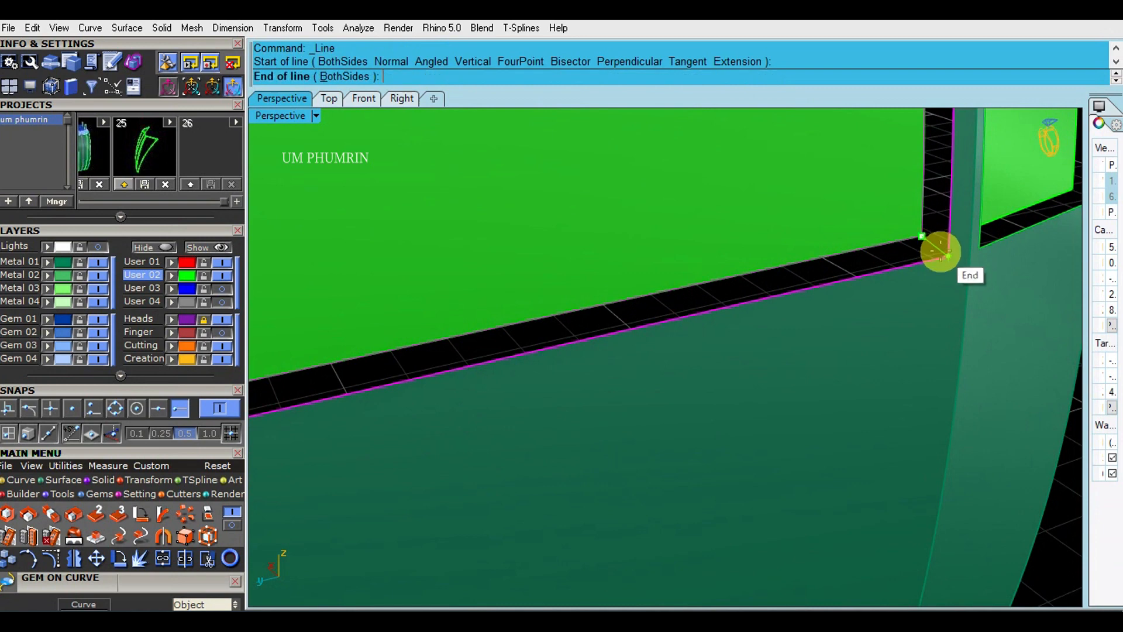
pyautogui.click(940, 251)
# Sweep the corner line along both borders of the middle gap as a closed sweep and delete the used curves.
pyautogui.write('s2')
pyautogui.press('Return')
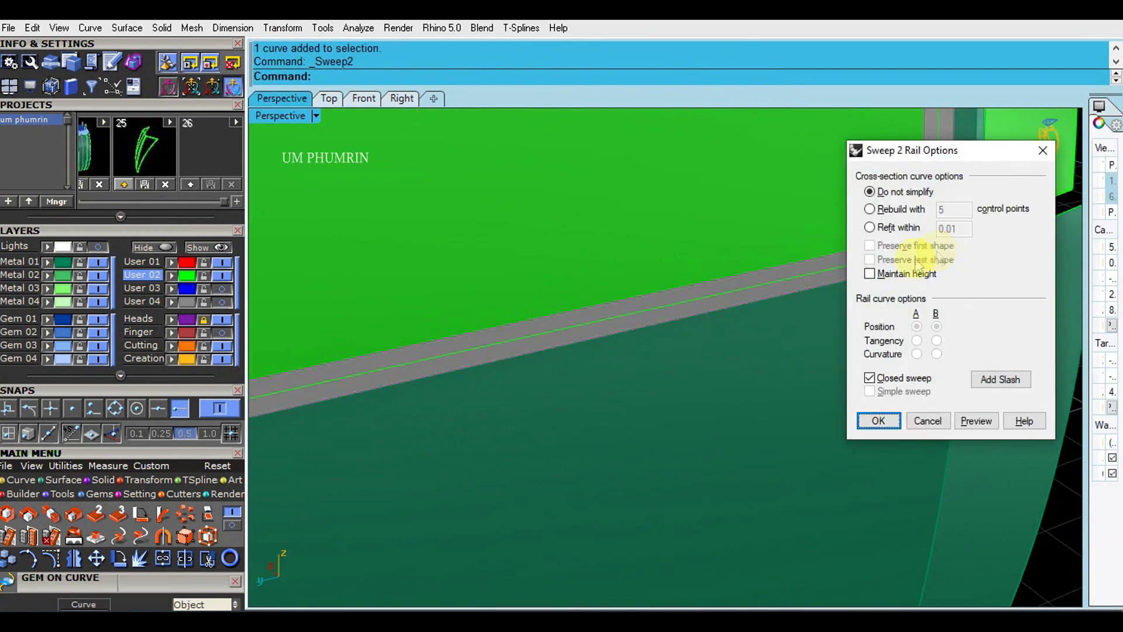
pyautogui.press('Return')
pyautogui.press('Delete')
# Close the right panel's gap by sweeping a new corner line along its two border curves, and delete the used curves.
pyautogui.moveTo(960, 278); pyautogui.dragTo(898, 255, button='right')
pyautogui.click(893, 233)
pyautogui.press('Return')
pyautogui.write('l')
pyautogui.press('Return')
pyautogui.click(911, 229)
pyautogui.click(914, 232)
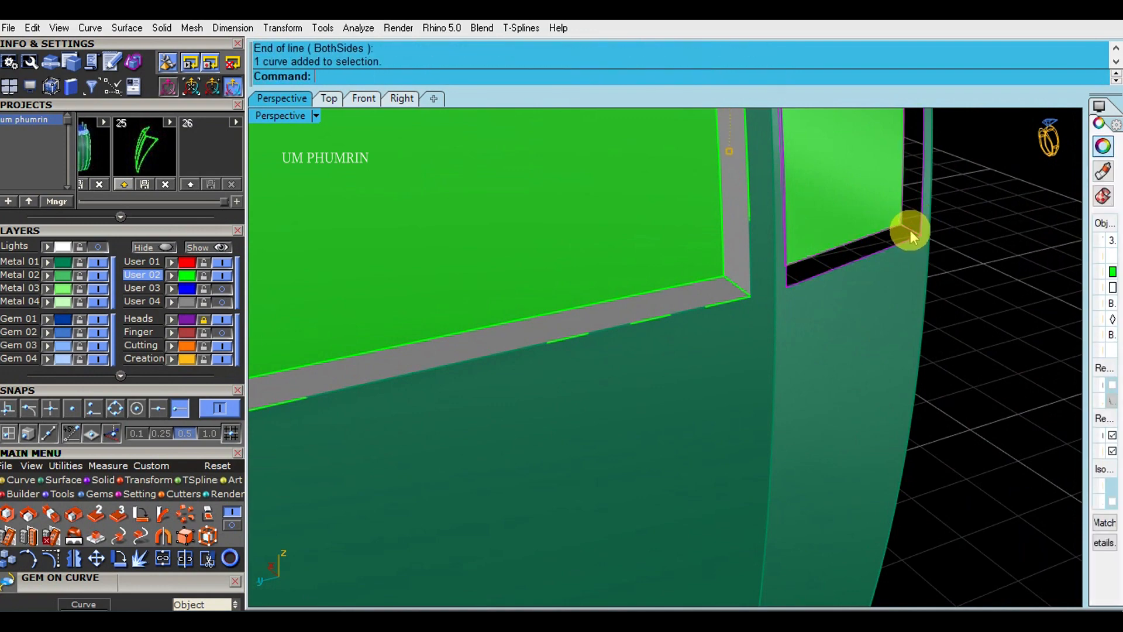
pyautogui.hotkey('ctrl', '2')
pyautogui.press('Return')
pyautogui.scroll(-3, 834, 237)
pyautogui.press('Delete')
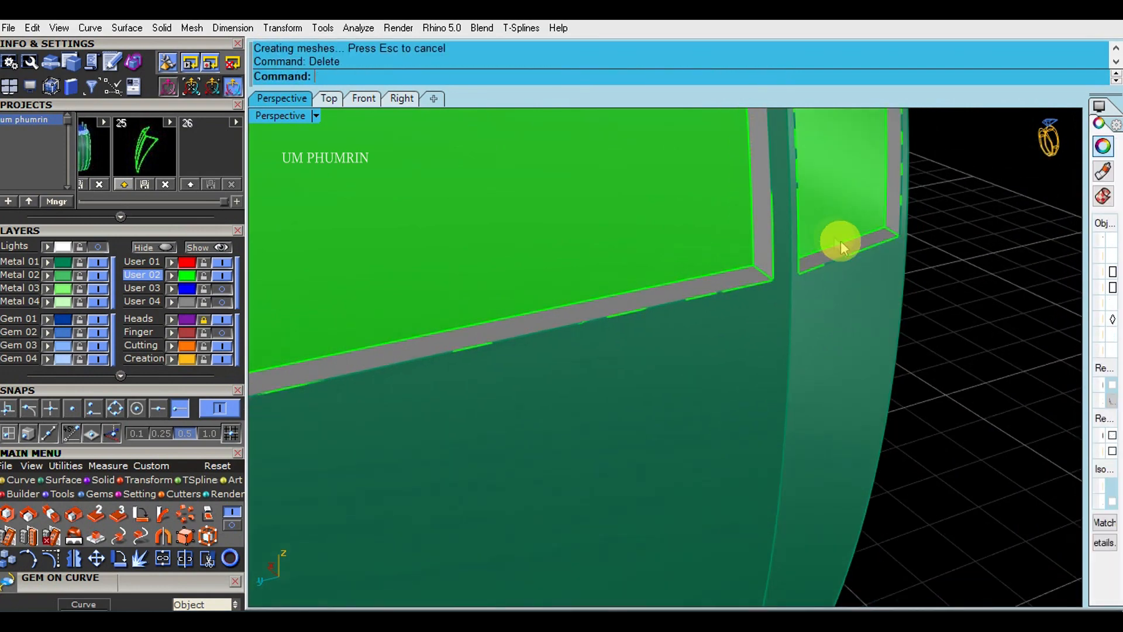
# Join the frame, panels and swept walls into one polysurface and flip its normals.
pyautogui.scroll(-10, 859, 261)
pyautogui.moveTo(877, 292); pyautogui.dragTo(659, 187)
pyautogui.moveTo(658, 187); pyautogui.dragTo(819, 238, button='right')
pyautogui.hotkey('ctrl', 'j')
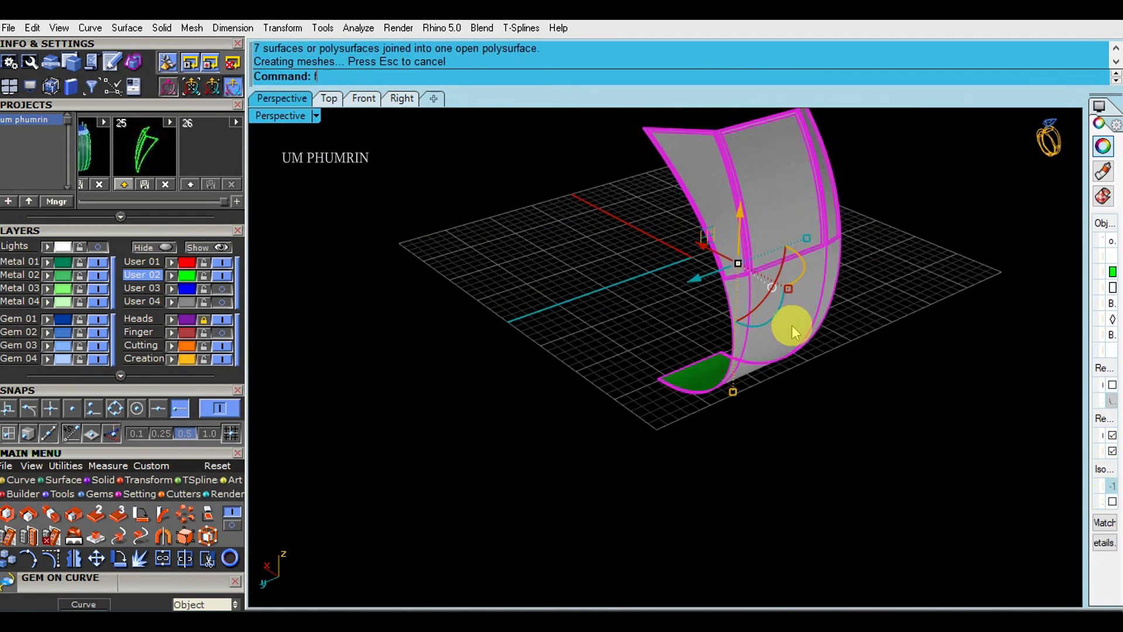
pyautogui.write('flip')
pyautogui.press('Return')
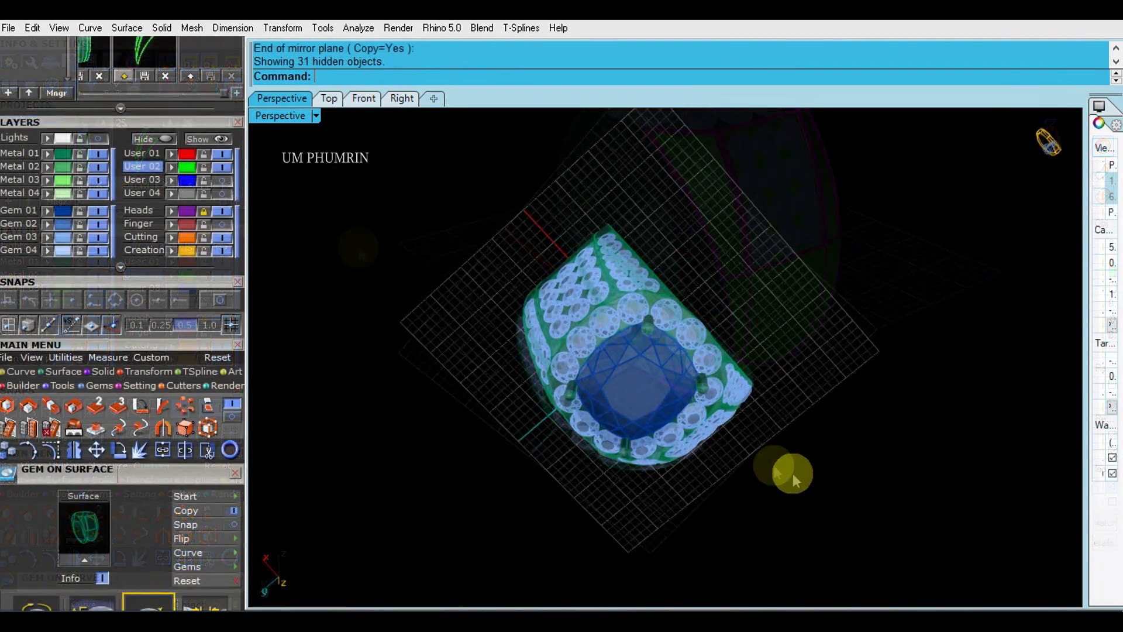
# Try offsetting the ring's outer side edge inward on the side face, and undo the offset.
pyautogui.moveTo(792, 480); pyautogui.dragTo(797, 290, button='right')
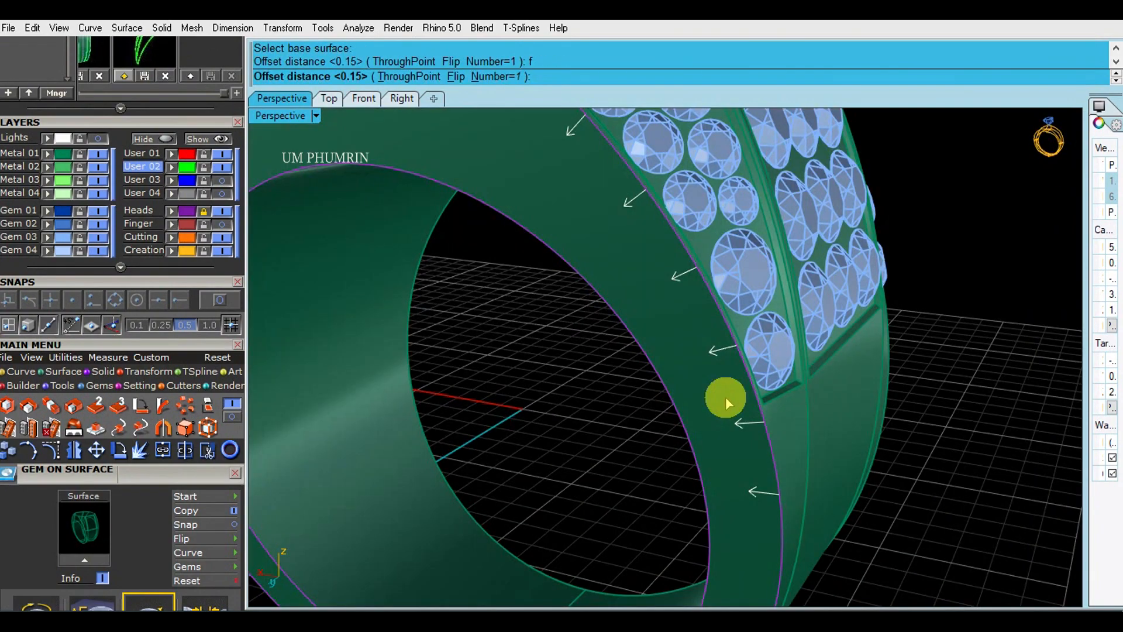
pyautogui.moveTo(725, 396); pyautogui.dragTo(686, 366, button='right')
pyautogui.scroll(3, 719, 331)
pyautogui.hotkey('ctrl', 'z')
# Offset the ring's outer side edge on the side face by 0.2 with the direction flipped.
pyautogui.rightClick(685, 365)
pyautogui.write('f')
pyautogui.press('Return')
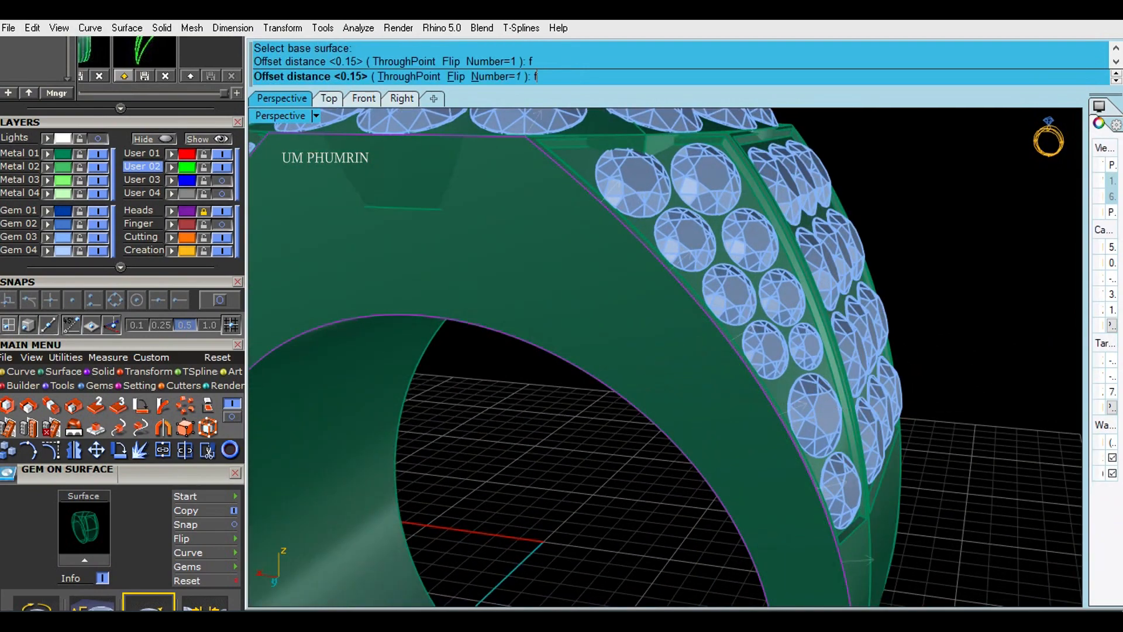
pyautogui.write('.2')
pyautogui.press('Return')
pyautogui.keyDown('shift'); pyautogui.moveTo(664, 294); pyautogui.dragTo(657, 276, button='right'); pyautogui.keyUp('shift')
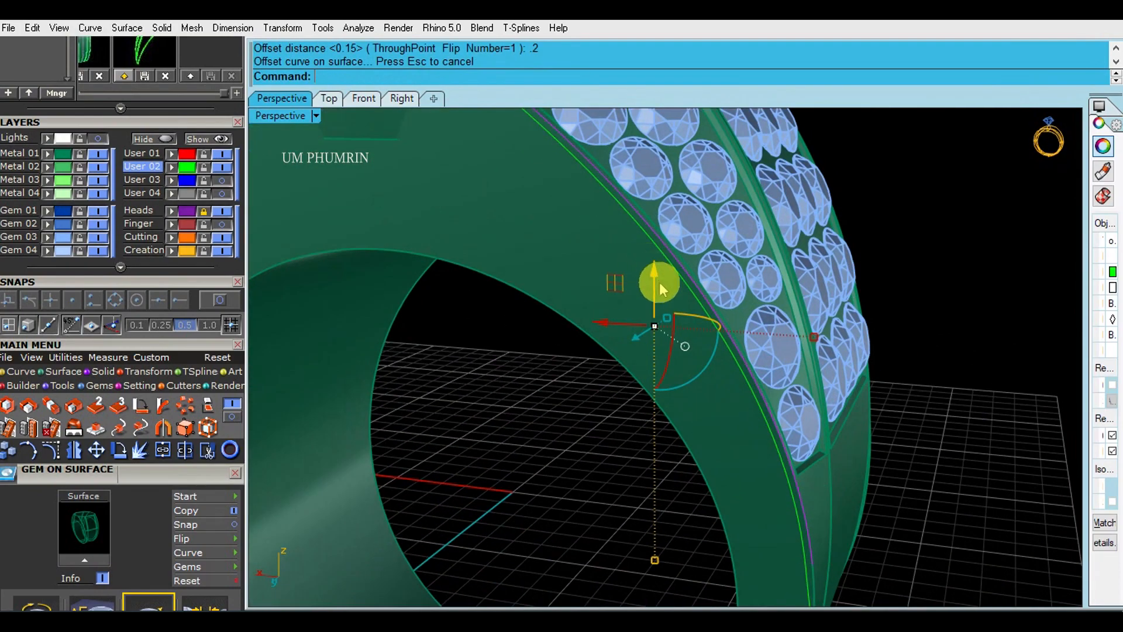
# Offset the ring's outer side edge on the side face by 0.15 with the direction flipped.
pyautogui.scroll(2, 689, 251)
pyautogui.write('O2')
pyautogui.press('Return')
pyautogui.click(686, 252)
pyautogui.keyDown('shift'); pyautogui.moveTo(680, 253); pyautogui.dragTo(673, 261, button='right'); pyautogui.keyUp('shift')
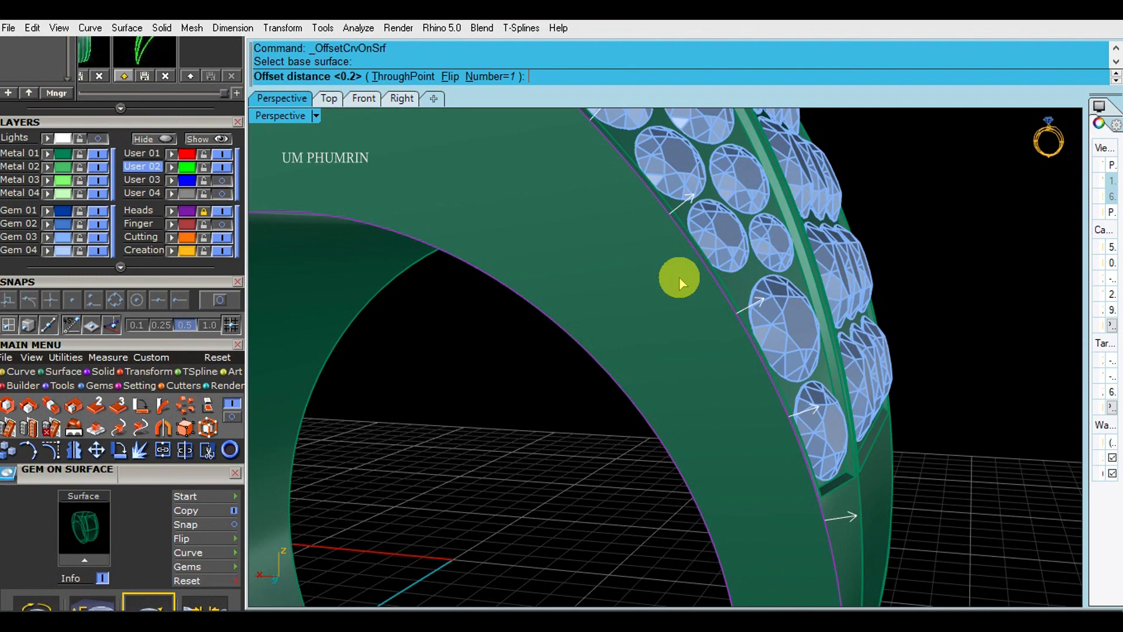
pyautogui.moveTo(679, 277); pyautogui.dragTo(705, 338, button='right')
pyautogui.write('f')
pyautogui.press('Return')
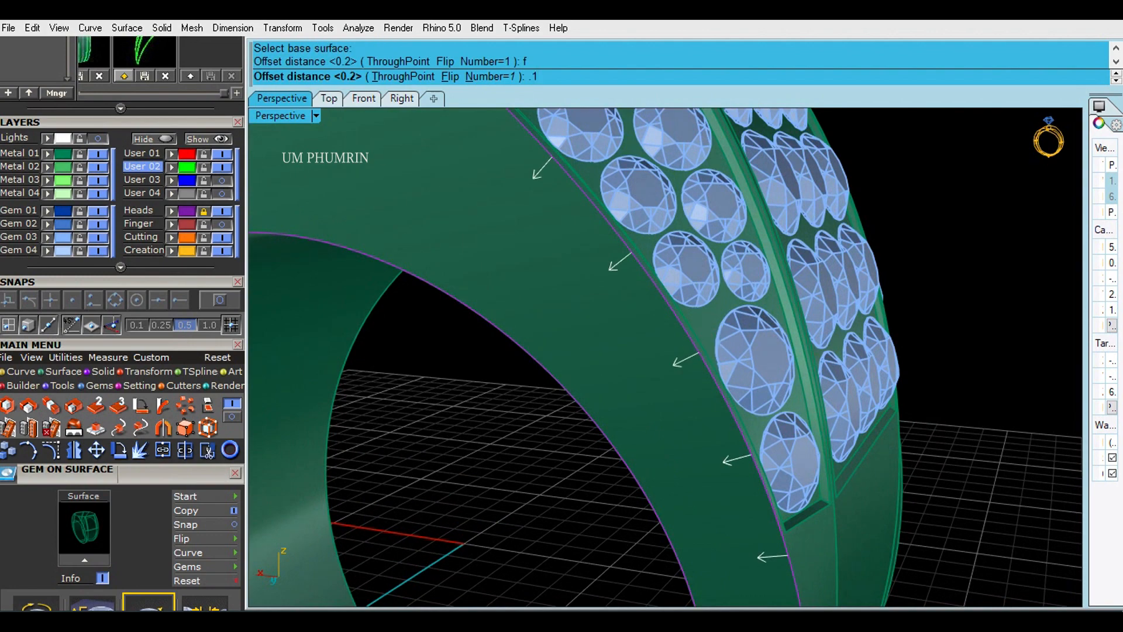
pyautogui.write('.15')
pyautogui.press('Return')
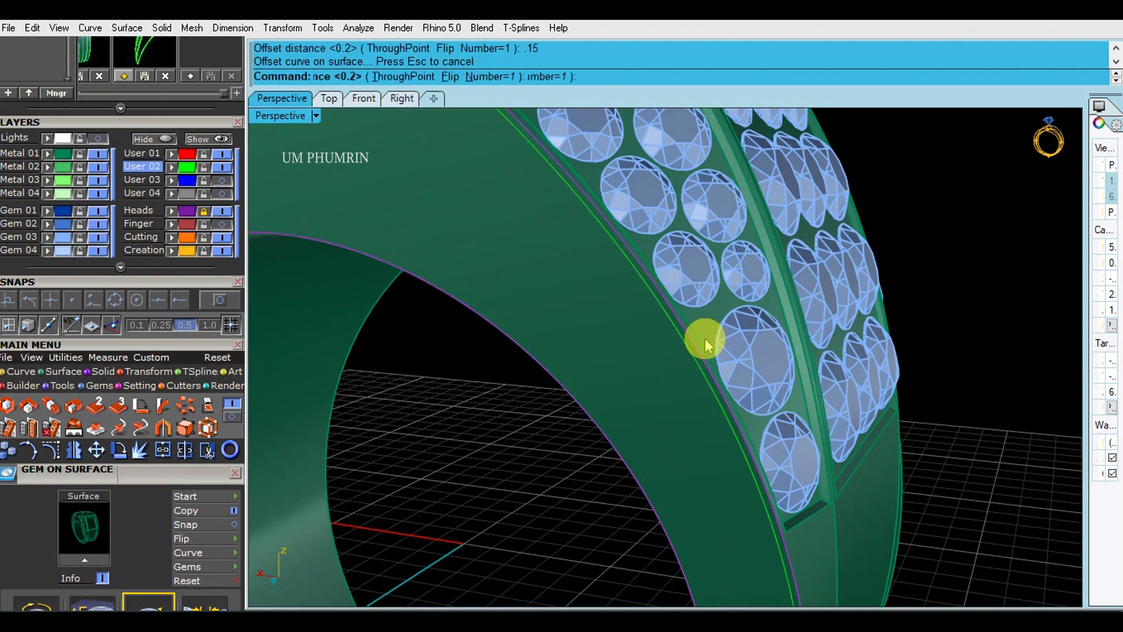
# Delete the original outer edge curve, keeping only its offset on the side face.
pyautogui.click(704, 338)
pyautogui.scroll(-5, 761, 331)
pyautogui.write('d')
pyautogui.press('Return')
# Offset the remaining outer curve on the side face by 0.2 with the direction flipped.
pyautogui.scroll(7, 760, 331)
pyautogui.click(746, 279)
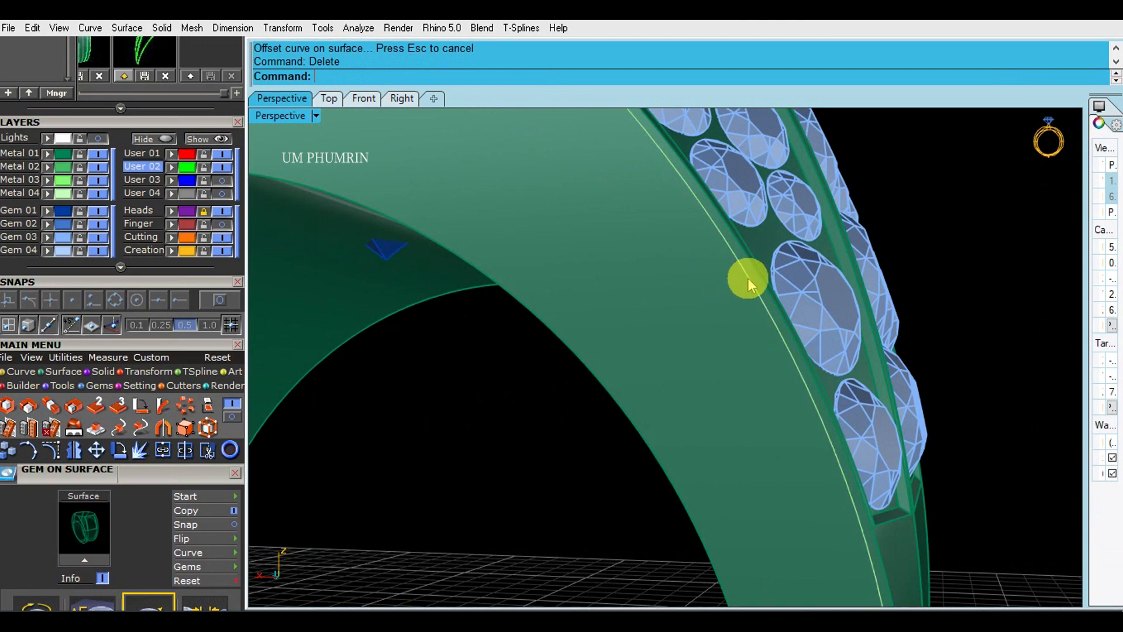
pyautogui.press('Return')
pyautogui.click(700, 307)
pyautogui.write('f')
pyautogui.press('Return')
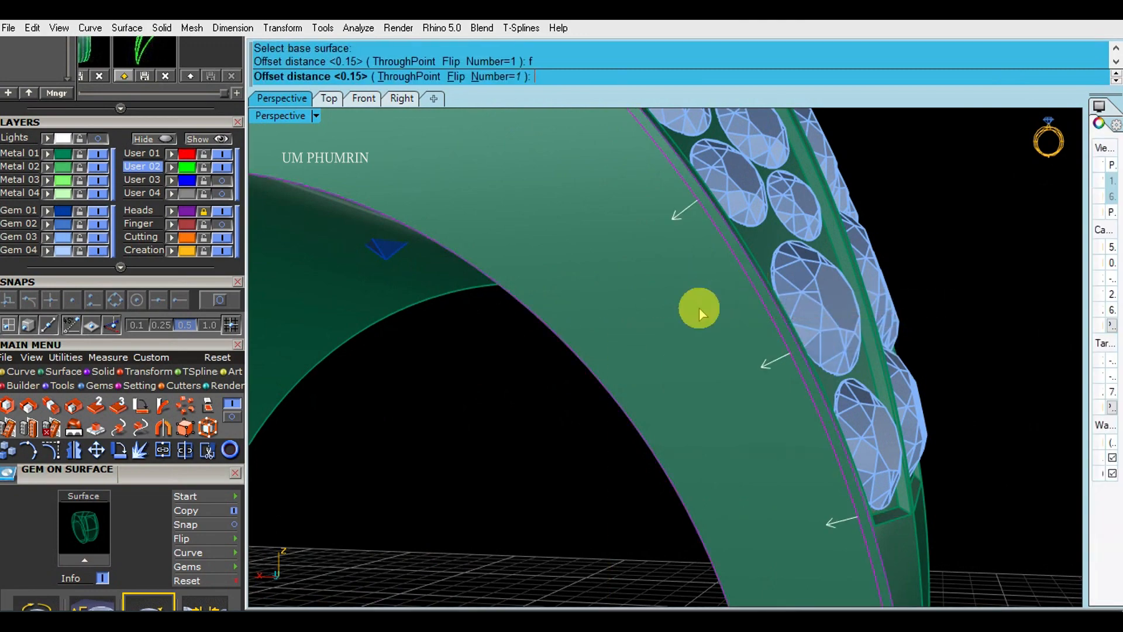
pyautogui.write('.2')
pyautogui.press('Return')
# Duplicate the finger hole's edge and offset it outward on the side face by 0.2.
pyautogui.moveTo(697, 306); pyautogui.dragTo(743, 286, button='right')
pyautogui.write('d1')
pyautogui.press('Return')
pyautogui.click(713, 380)
pyautogui.press('Return')
pyautogui.scroll(-4, 713, 380)
pyautogui.scroll(4, 737, 328)
pyautogui.write('O2')
pyautogui.press('Return')
pyautogui.click(703, 296)
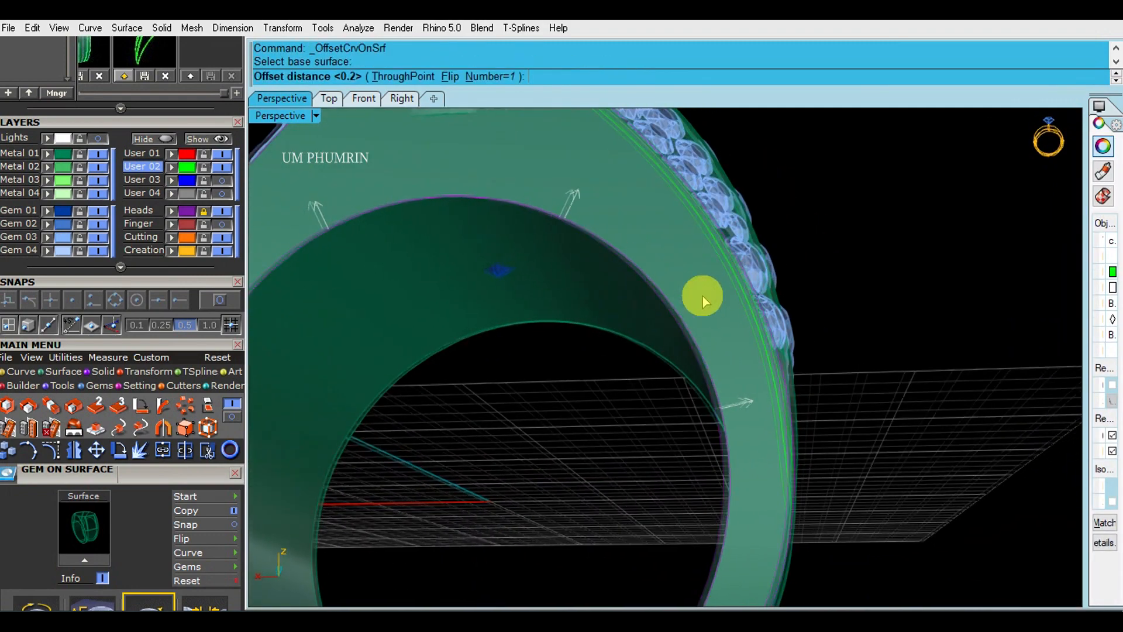
pyautogui.press('Return')
# Delete the duplicated finger-hole edge curve, keeping its offset.
pyautogui.scroll(-4, 720, 279)
pyautogui.keyDown('shift'); pyautogui.moveTo(725, 274); pyautogui.dragTo(708, 308, button='right'); pyautogui.keyUp('shift')
pyautogui.write('De')
pyautogui.press('Return')
# Offset the remaining finger-hole curve outward on the side face by another 0.2.
pyautogui.scroll(4, 693, 279)
pyautogui.click(693, 279)
pyautogui.write('O2')
pyautogui.press('Return')
pyautogui.click(717, 271)
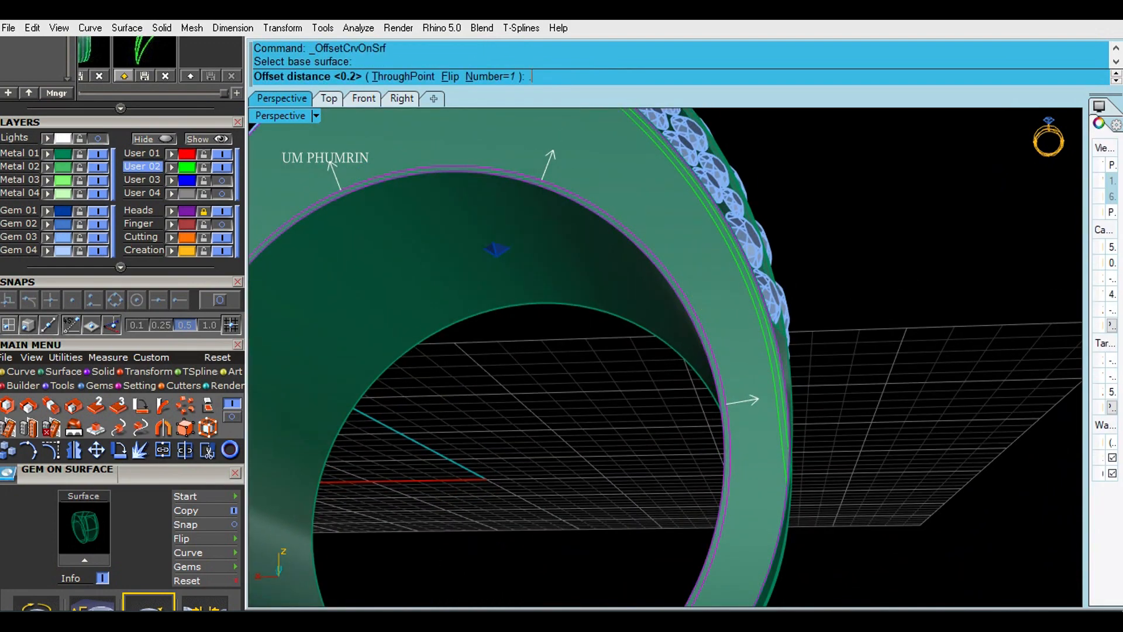
pyautogui.scroll(-4, 712, 291)
pyautogui.moveTo(742, 371); pyautogui.dragTo(833, 387, button='right')
pyautogui.click(833, 388)
pyautogui.moveTo(910, 385); pyautogui.dragTo(881, 314, button='right')
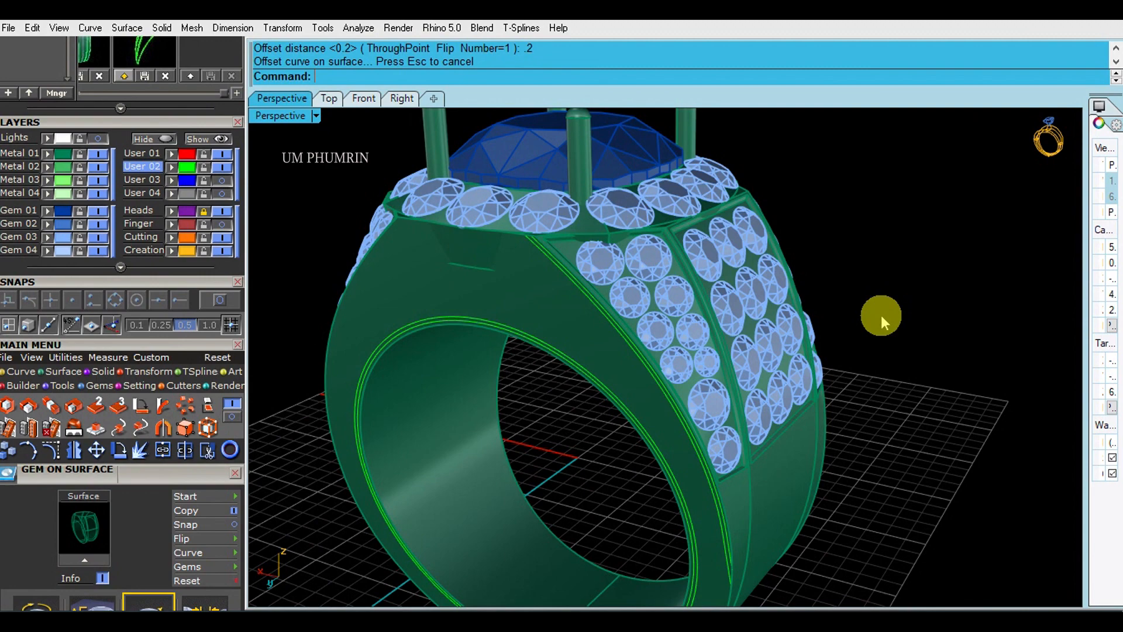
pyautogui.moveTo(756, 398); pyautogui.dragTo(770, 344, button='right')
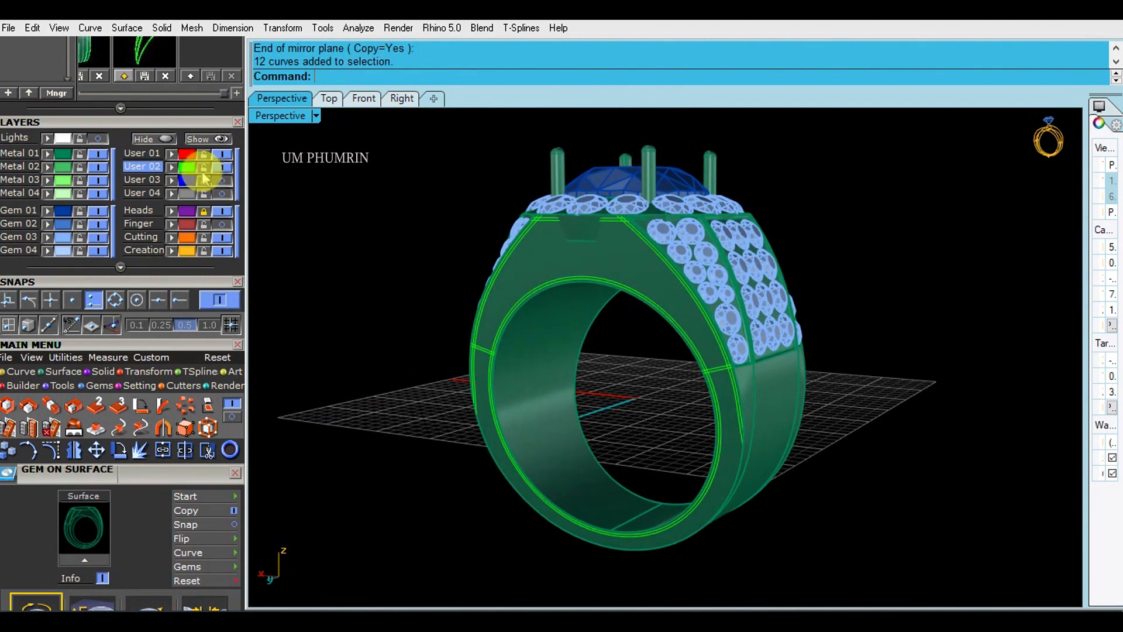
# Isolate the curves on the User 02 layer and show them in the front view.
pyautogui.click(193, 185)
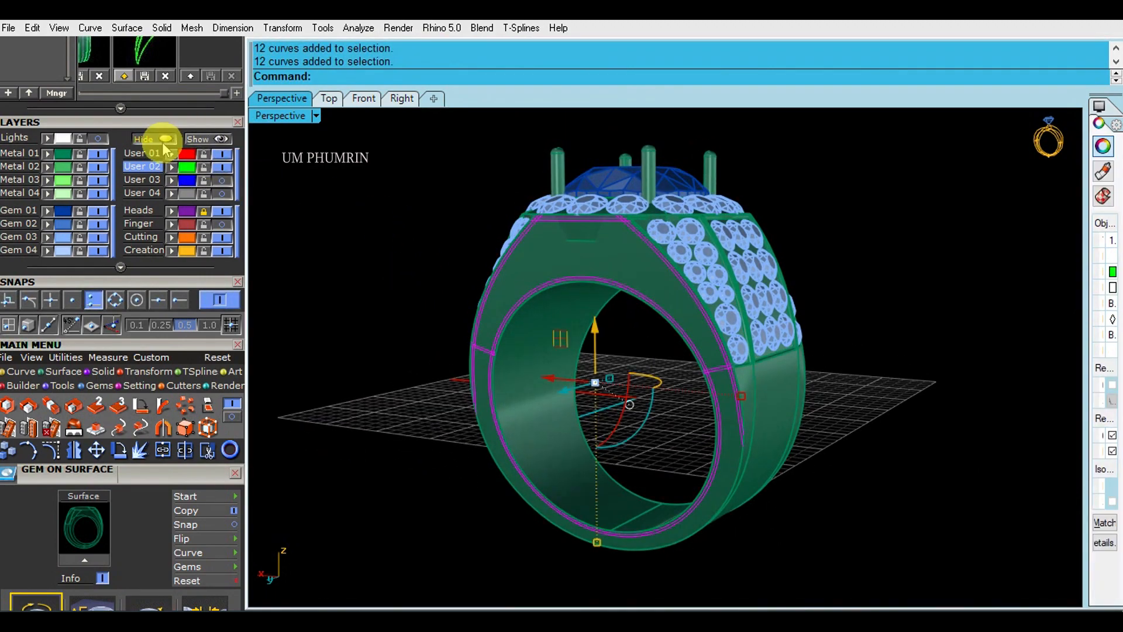
pyautogui.rightClick(163, 142)
pyautogui.click(364, 98)
# Trim away the lower portions of the ring's offset curves beyond the crossing lines, using all curves as cutters.
pyautogui.scroll(-14, 623, 264)
pyautogui.moveTo(745, 308); pyautogui.dragTo(559, 407, button='right')
pyautogui.moveTo(900, 406); pyautogui.dragTo(383, 193)
pyautogui.moveTo(621, 292); pyautogui.dragTo(592, 220, button='right')
pyautogui.write('tr')
pyautogui.press('Return')
pyautogui.scroll(-2, 594, 215)
pyautogui.moveTo(897, 538); pyautogui.dragTo(356, 364)
# Trim the overlapping curve ends at the lower left junction into two nested corners.
pyautogui.scroll(20, 510, 325)
pyautogui.click(538, 332)
pyautogui.click(537, 352)
pyautogui.scroll(4, 520, 344)
pyautogui.click(517, 313)
pyautogui.scroll(-14, 502, 316)
pyautogui.scroll(14, 447, 310)
pyautogui.moveTo(403, 243); pyautogui.dragTo(385, 282)
pyautogui.click(455, 290)
# Trim the overlapping curve ends at the lower right junction into two nested corners.
pyautogui.scroll(-18, 704, 344)
pyautogui.moveTo(775, 342); pyautogui.dragTo(152, 286, button='right')
pyautogui.scroll(13, 695, 305)
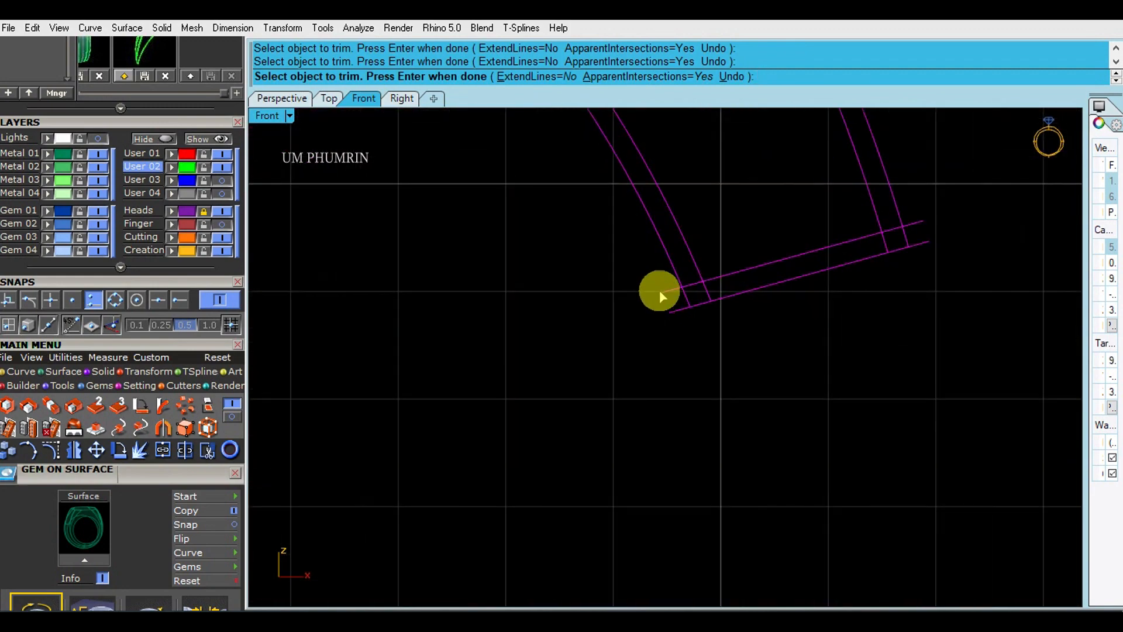
pyautogui.scroll(5, 714, 299)
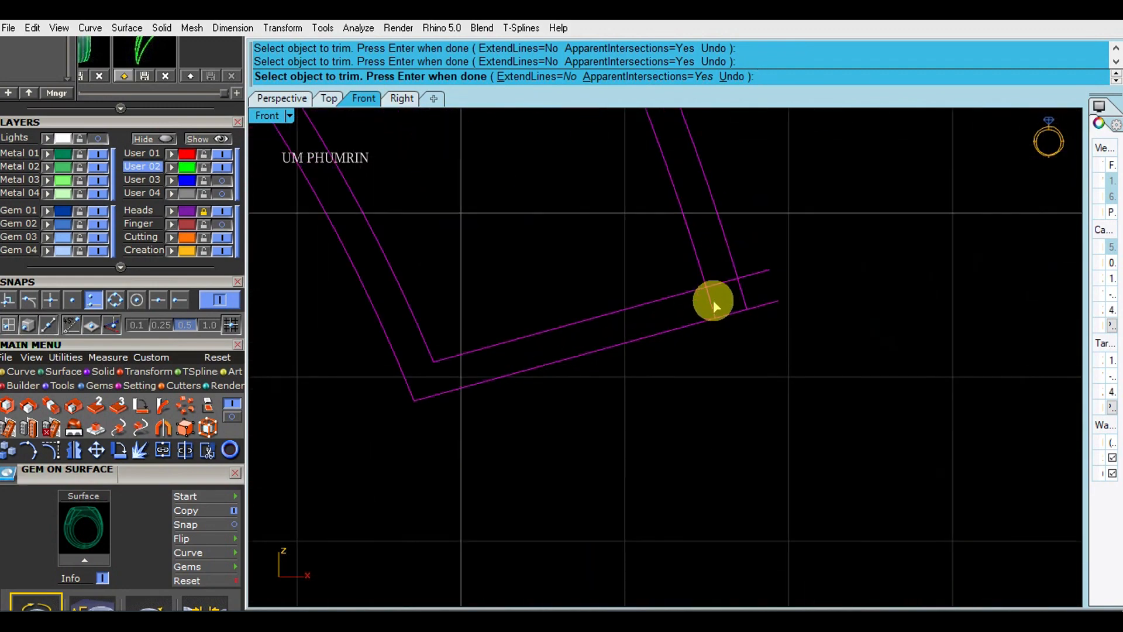
pyautogui.scroll(-18, 770, 314)
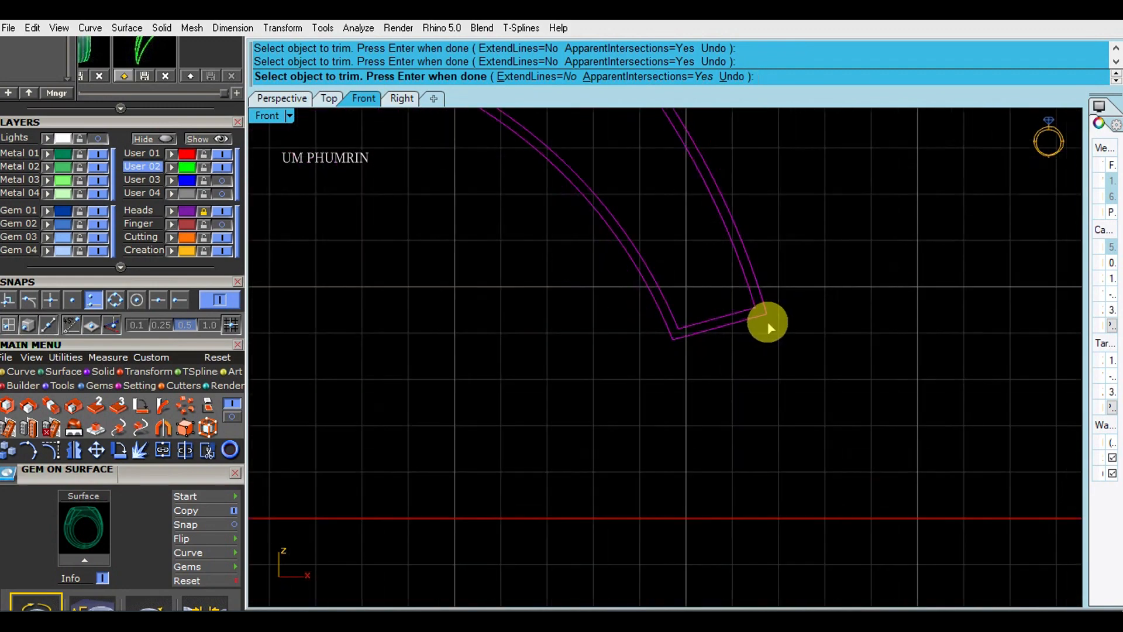
# Trim the overlapping curve ends at both upper corners of the outlines.
pyautogui.moveTo(767, 322); pyautogui.dragTo(807, 458, button='right')
pyautogui.moveTo(564, 141); pyautogui.dragTo(639, 280, button='right')
pyautogui.scroll(10, 640, 280)
pyautogui.moveTo(669, 235); pyautogui.dragTo(588, 255)
pyautogui.scroll(2, 647, 264)
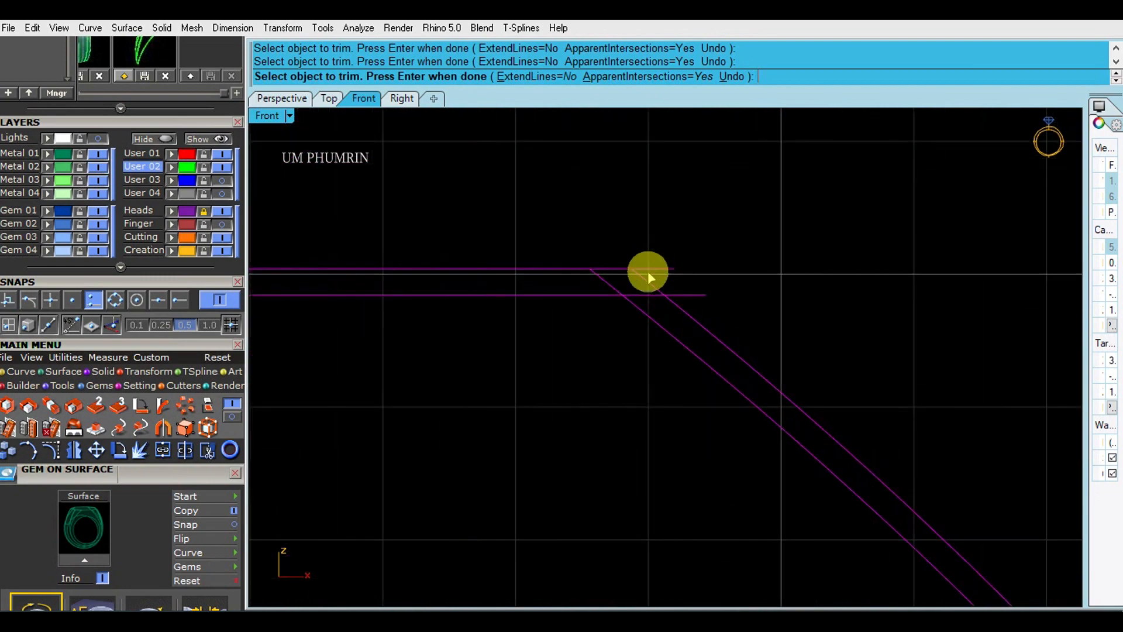
pyautogui.scroll(-4, 477, 291)
pyautogui.moveTo(476, 291); pyautogui.dragTo(1059, 284, button='right')
pyautogui.scroll(4, 581, 254)
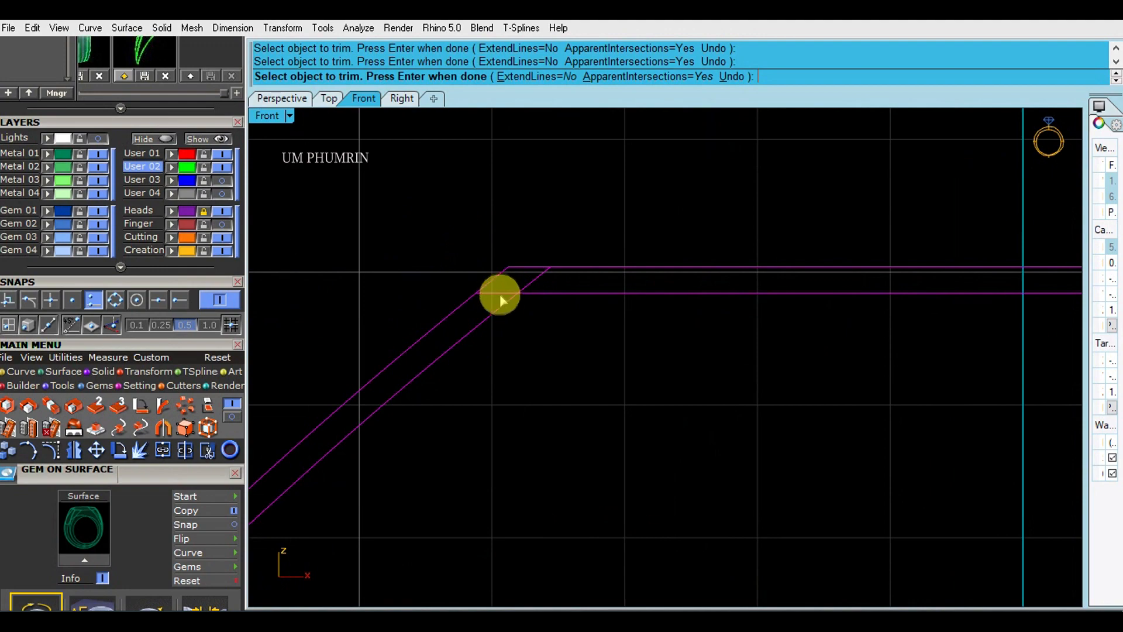
pyautogui.click(532, 281)
pyautogui.press('Return')
# Join the trimmed curves into two closed nested outlines.
pyautogui.scroll(-14, 532, 281)
pyautogui.moveTo(654, 342); pyautogui.dragTo(584, 233, button='right')
pyautogui.write('Join')
pyautogui.press('Return')
pyautogui.click(708, 215)
# Show the hidden objects again in the perspective view and save the model.
pyautogui.click(213, 163)
pyautogui.click(221, 138)
pyautogui.click(282, 100)
pyautogui.moveTo(571, 265)
pyautogui.mouseDown(button='right')
pyautogui.moveTo(605, 279)
pyautogui.moveTo(960, 236)
pyautogui.mouseUp(button='right')
pyautogui.scroll(4, 605, 278)
pyautogui.moveTo(791, 250); pyautogui.dragTo(657, 305, button='right')
pyautogui.hotkey('ctrl', 's')
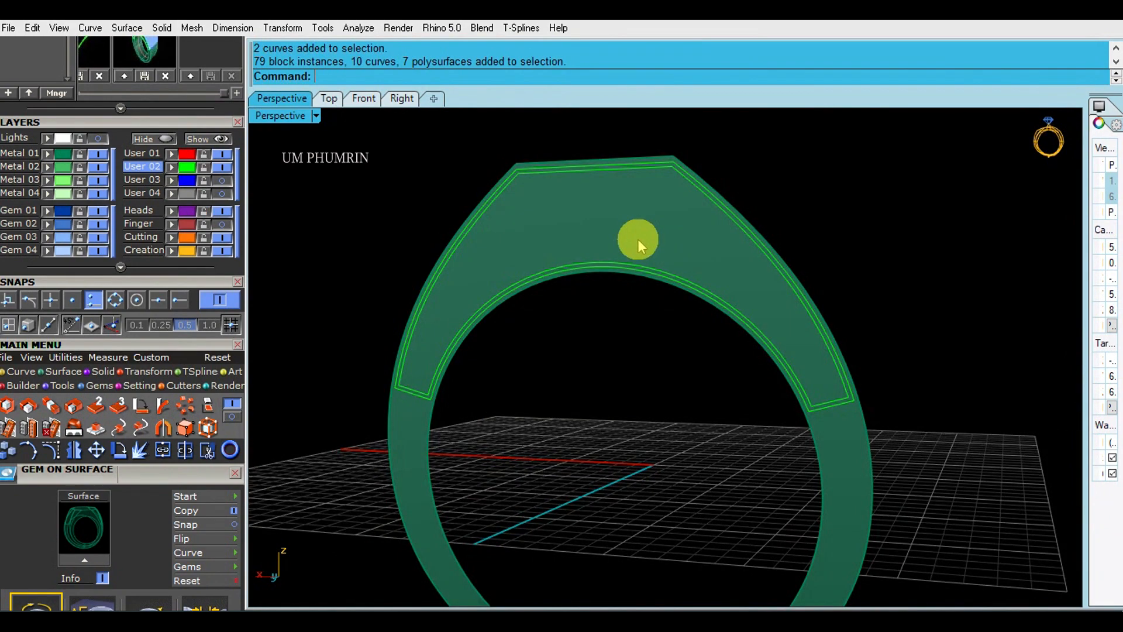
# Split the ring's side face with the two closed outline curves.
pyautogui.click(639, 250)
pyautogui.write('Ss')
pyautogui.press('Return')
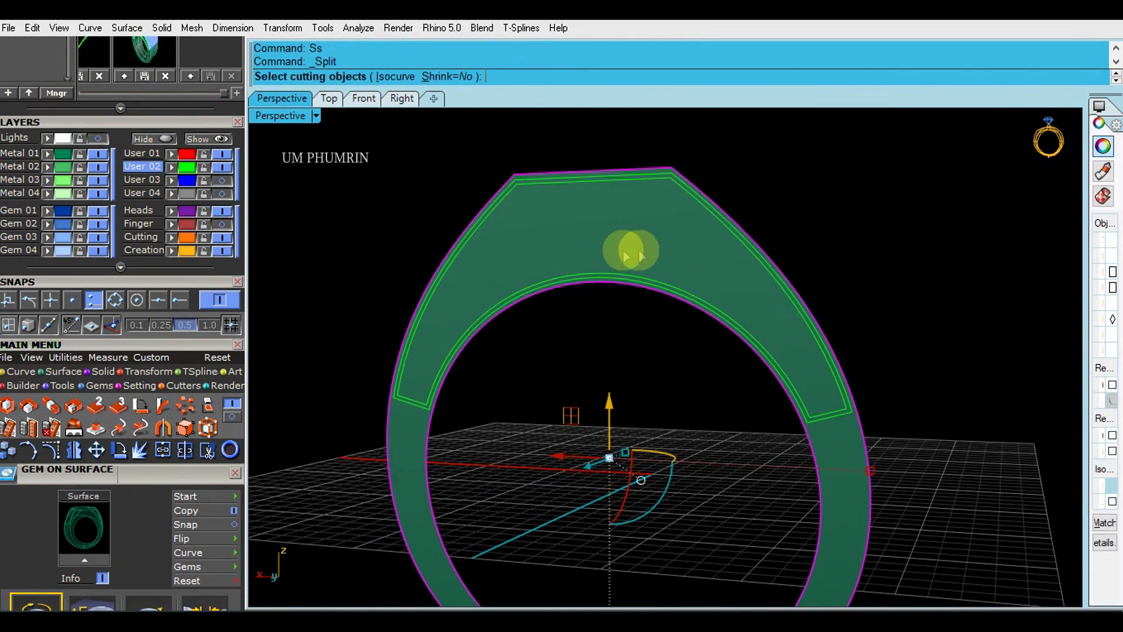
pyautogui.click(187, 169)
pyautogui.rightClick(430, 212)
# Delete the narrow surface strip between the two outlines together with the outline curves.
pyautogui.scroll(4, 649, 303)
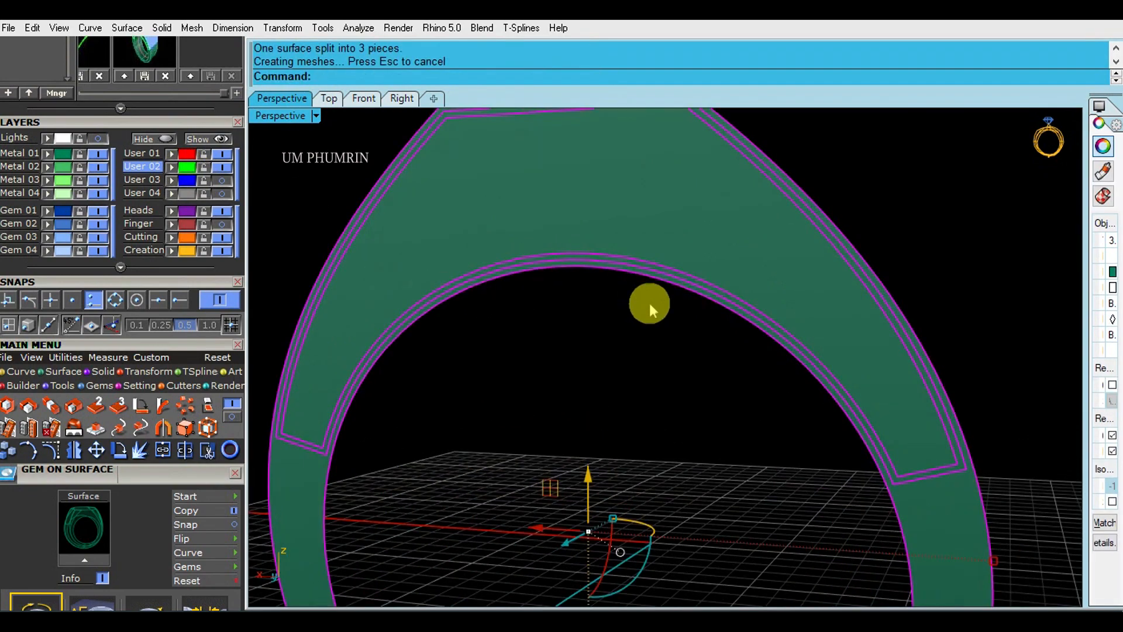
pyautogui.scroll(2, 649, 303)
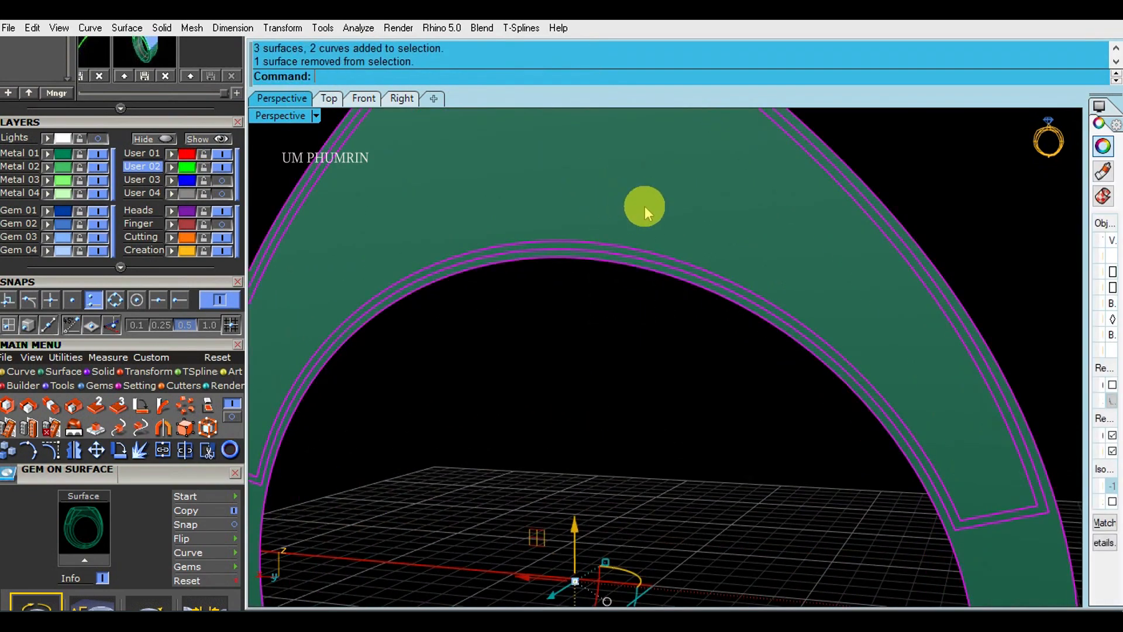
pyautogui.keyDown('ctrl'); pyautogui.click(1006, 576); pyautogui.keyUp('ctrl')
pyautogui.scroll(-5, 1006, 556)
pyautogui.press('Delete')
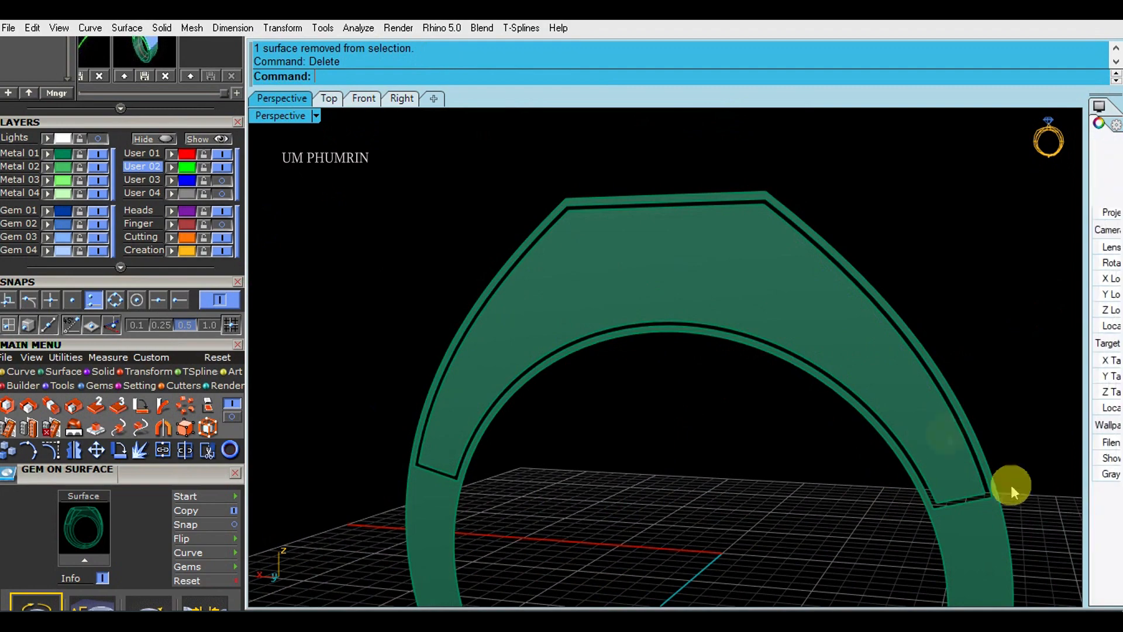
pyautogui.scroll(-2, 1023, 478)
pyautogui.moveTo(1037, 472); pyautogui.dragTo(942, 458)
pyautogui.keyDown('ctrl'); pyautogui.click(937, 451); pyautogui.keyUp('ctrl')
pyautogui.keyDown('ctrl'); pyautogui.click(964, 544); pyautogui.keyUp('ctrl')
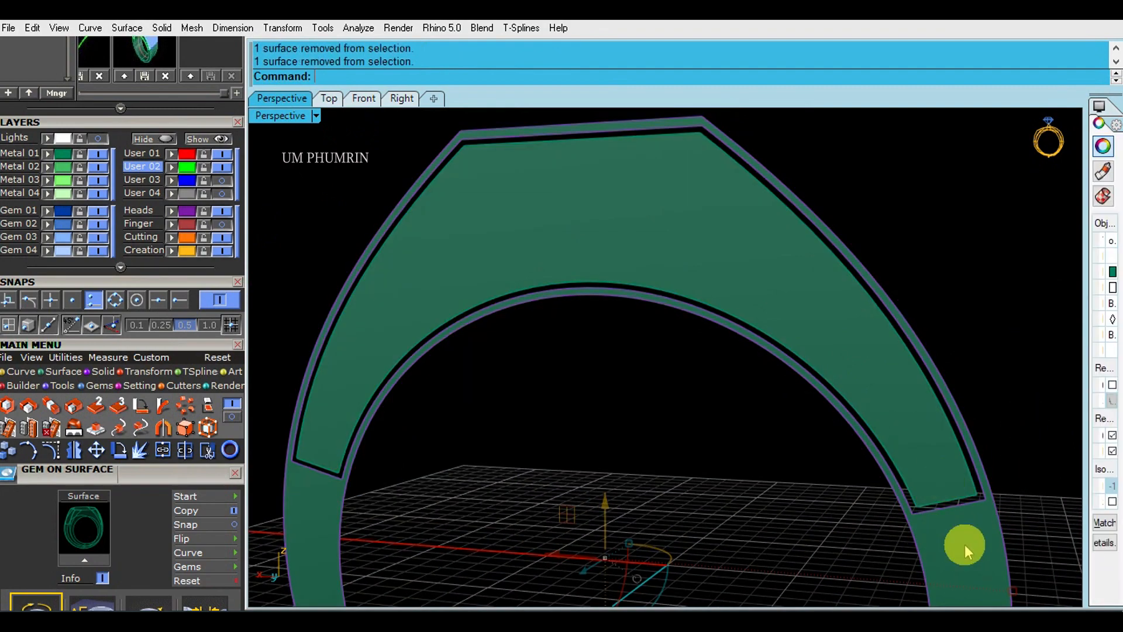
pyautogui.click(935, 415)
pyautogui.moveTo(935, 415); pyautogui.dragTo(821, 356, button='right')
pyautogui.write('OZ')
pyautogui.press('Return')
pyautogui.press('Escape')
# Offset the inner side panel surface to a recessed position and delete the original panel.
pyautogui.click(661, 270)
pyautogui.moveTo(781, 302); pyautogui.dragTo(746, 314, button='right')
pyautogui.write('O')
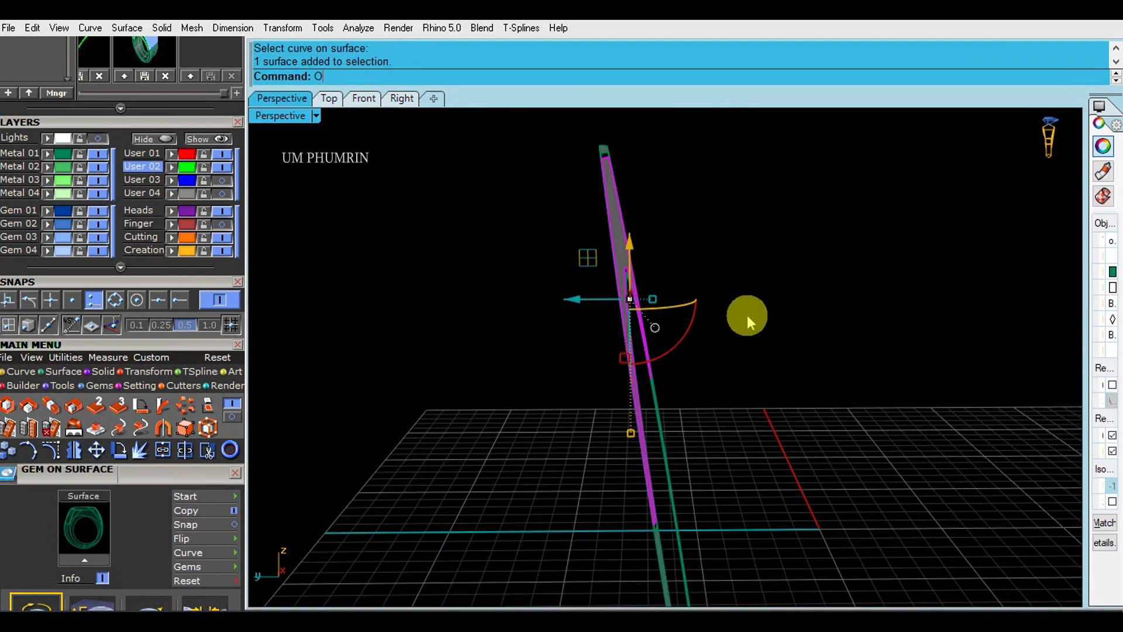
pyautogui.write('3')
pyautogui.press('Return')
pyautogui.press('Return')
pyautogui.press('Delete')
# Duplicate the borders of the recessed panel and of the surrounding side frame as curves.
pyautogui.moveTo(743, 335); pyautogui.dragTo(792, 360, button='right')
pyautogui.click(714, 314)
pyautogui.write('D2')
pyautogui.press('Return')
pyautogui.click(802, 433)
pyautogui.write('D2')
pyautogui.press('Return')
# Draw a line from the recessed panel's lower right corner to the matching corner of the frame opening.
pyautogui.scroll(5, 815, 412)
pyautogui.click(823, 401)
pyautogui.click(834, 412)
pyautogui.scroll(3, 882, 394)
pyautogui.write('l')
pyautogui.press('Return')
pyautogui.scroll(2, 807, 384)
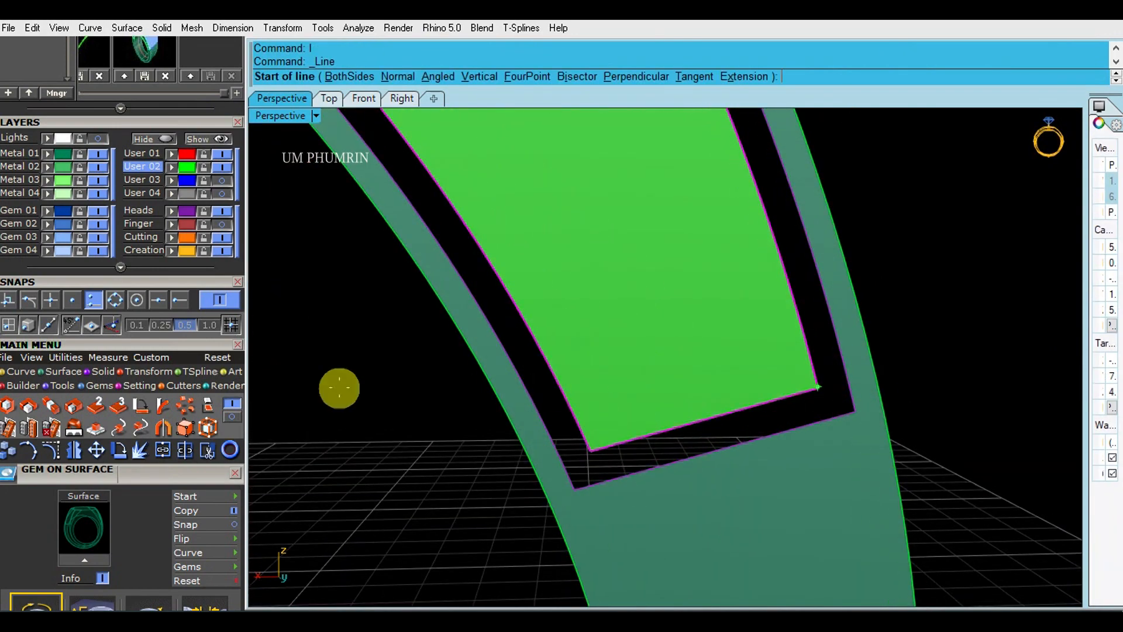
pyautogui.scroll(1, 830, 394)
pyautogui.click(831, 394)
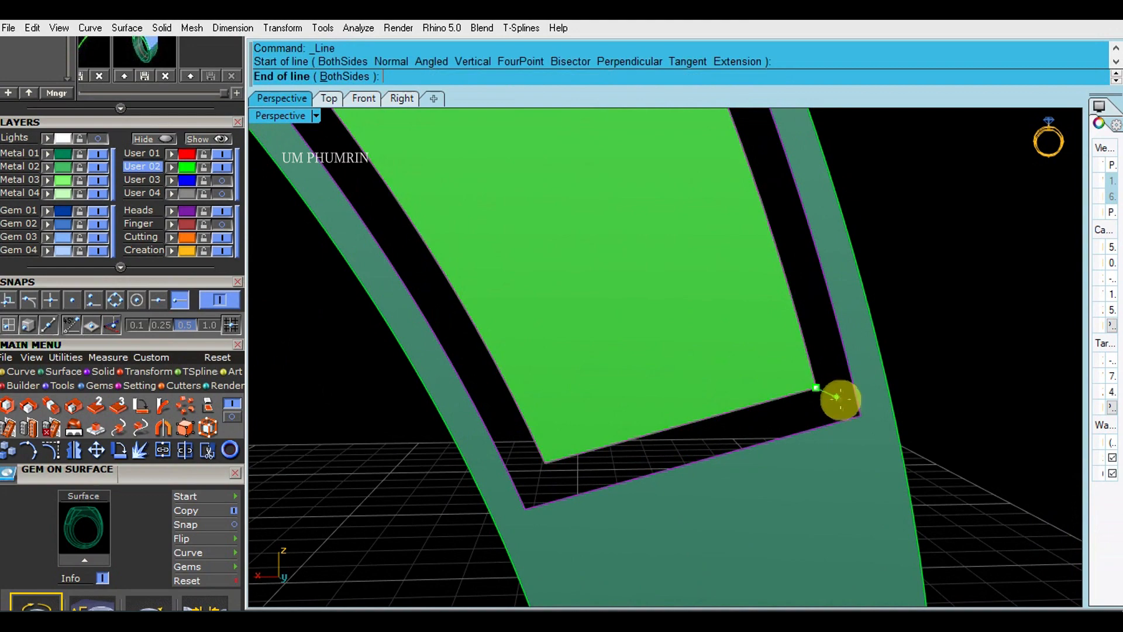
pyautogui.click(854, 409)
# Sweep the corner line along the panel and opening borders to wall the gap, and delete the used curves.
pyautogui.press('F2')
pyautogui.press('Return')
pyautogui.scroll(-6, 807, 393)
pyautogui.press('Delete')
# Join the side frame, swept walls and recessed panel into one polysurface, and delete the leftover curves.
pyautogui.scroll(-3, 807, 393)
pyautogui.moveTo(855, 365); pyautogui.dragTo(805, 395)
pyautogui.moveTo(813, 395); pyautogui.dragTo(794, 423, button='right')
pyautogui.hotkey('ctrl', 'j')
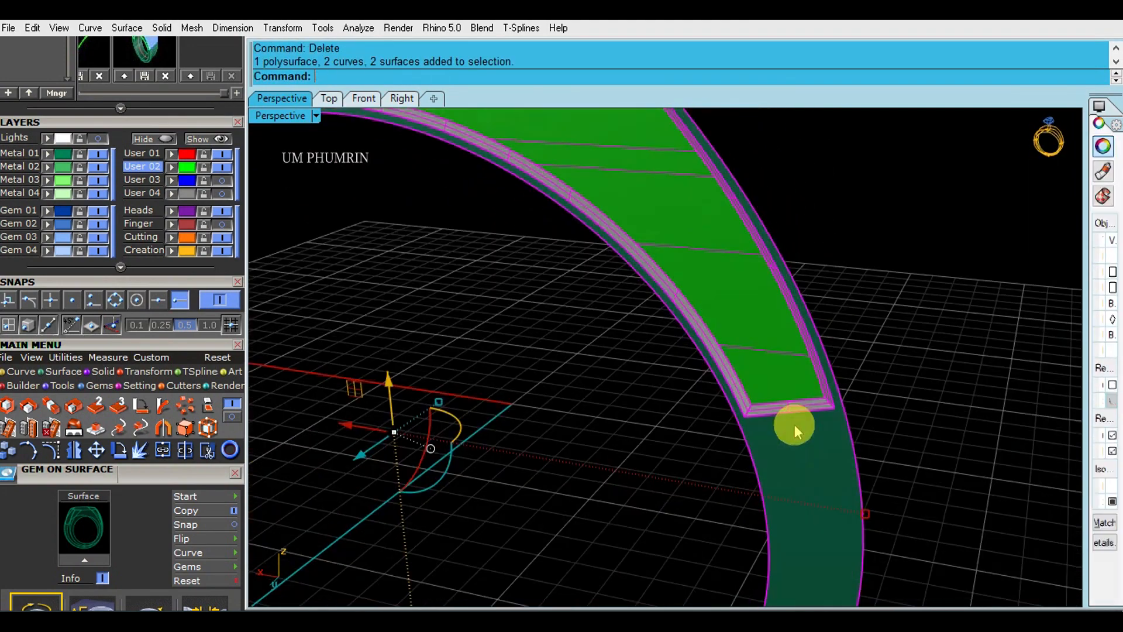
pyautogui.scroll(-7, 796, 429)
pyautogui.keyDown('ctrl'); pyautogui.click(796, 432); pyautogui.keyUp('ctrl')
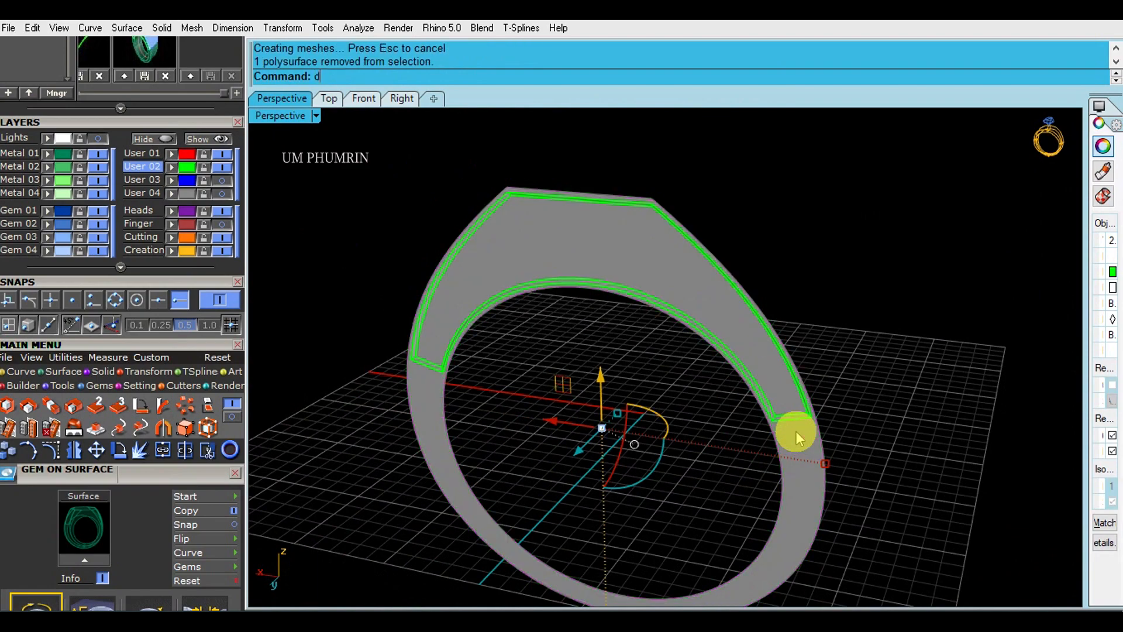
pyautogui.press('Delete')
# With the hidden ring parts shown again, extract and delete the plain side face opposite the recessed one.
pyautogui.click(199, 138)
pyautogui.scroll(4, 845, 342)
pyautogui.moveTo(844, 341); pyautogui.dragTo(657, 363, button='right')
pyautogui.write('ee')
pyautogui.press('Return')
pyautogui.click(658, 303)
pyautogui.press('Return')
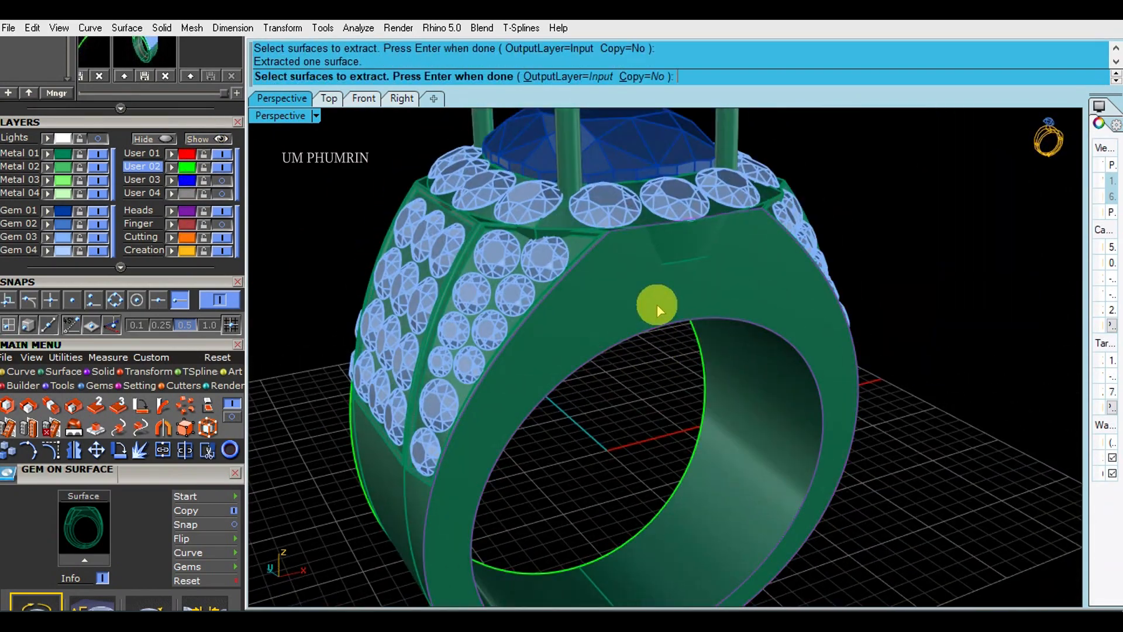
pyautogui.press('Delete')
pyautogui.moveTo(658, 304); pyautogui.dragTo(663, 412, button='right')
pyautogui.scroll(2, 664, 413)
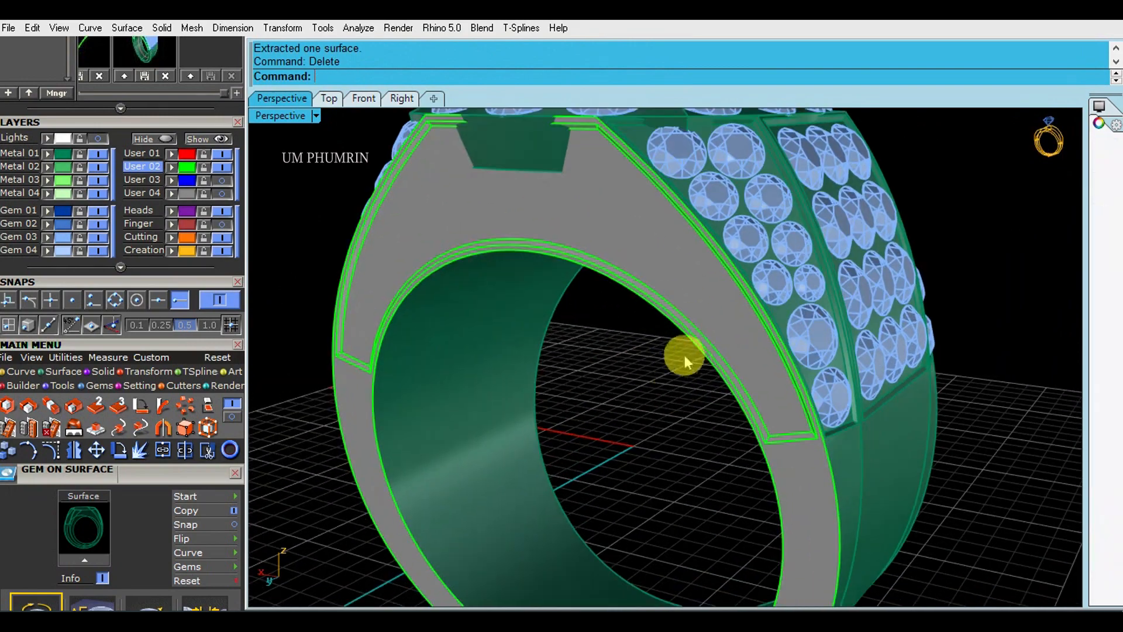
# Mirror the recessed side panel polysurface about the origin onto the open opposite side of the ring.
pyautogui.click(678, 357)
pyautogui.moveTo(827, 351); pyautogui.dragTo(696, 412, button='right')
pyautogui.write('Mm')
pyautogui.press('Return')
pyautogui.write('0')
pyautogui.press('Return')
pyautogui.click(555, 572)
# Hide the stones and head parts, and join the ring body with both recessed sides into one closed polysurface.
pyautogui.scroll(-3, 692, 543)
pyautogui.moveTo(693, 543); pyautogui.dragTo(839, 483, button='right')
pyautogui.moveTo(839, 483); pyautogui.dragTo(271, 284)
pyautogui.click(156, 139)
pyautogui.moveTo(836, 248); pyautogui.dragTo(493, 455)
pyautogui.hotkey('ctrl', 'j')
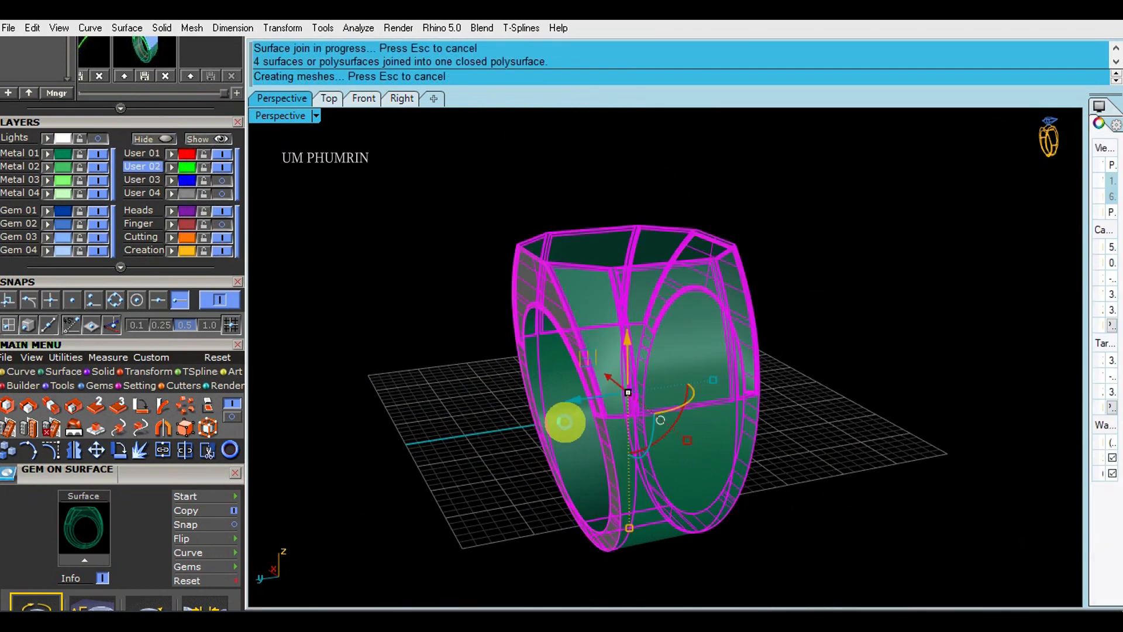
# Check the joined ring body from several sides and show all hidden parts again.
pyautogui.click(1112, 501)
pyautogui.click(934, 432)
pyautogui.moveTo(935, 432); pyautogui.dragTo(246, 213, button='right')
pyautogui.scroll(4, 711, 290)
pyautogui.scroll(-4, 781, 297)
pyautogui.moveTo(677, 339); pyautogui.dragTo(634, 258, button='right')
pyautogui.click(221, 139)
# Isolate the ring body by hiding all gems, curves and other polysurfaces.
pyautogui.scroll(6, 614, 231)
pyautogui.moveTo(606, 215); pyautogui.dragTo(788, 246, button='right')
pyautogui.scroll(-3, 778, 269)
pyautogui.moveTo(764, 288); pyautogui.dragTo(778, 334, button='right')
pyautogui.moveTo(844, 296); pyautogui.dragTo(621, 290, button='right')
pyautogui.click(623, 293)
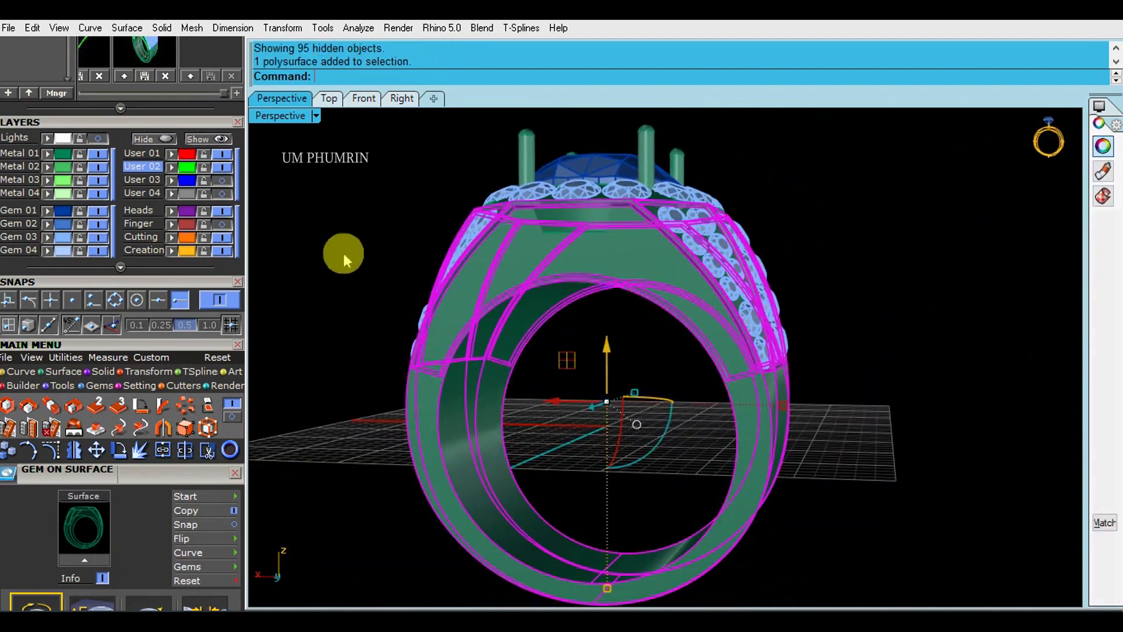
pyautogui.click(166, 140)
# Extract a V-direction isocurve on the recessed side face through the midpoint of its upper edge.
pyautogui.scroll(5, 637, 257)
pyautogui.write('Ex')
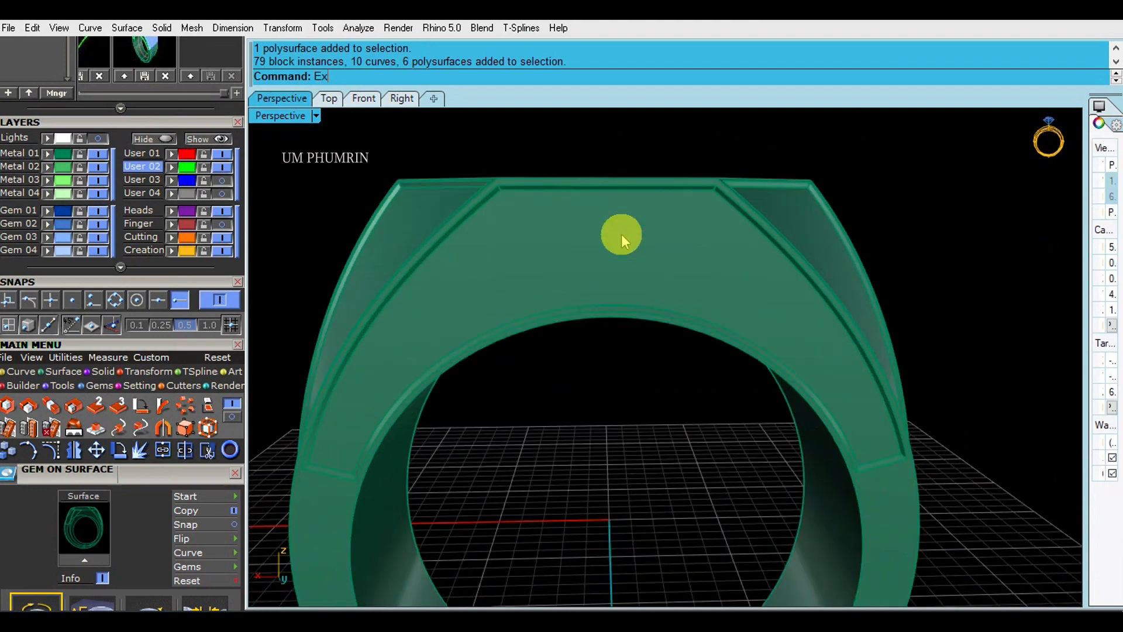
pyautogui.press('Return')
pyautogui.click(636, 233)
pyautogui.click(473, 78)
pyautogui.click(157, 302)
pyautogui.click(612, 193)
pyautogui.press('Return')
pyautogui.moveTo(649, 241); pyautogui.dragTo(845, 278, button='right')
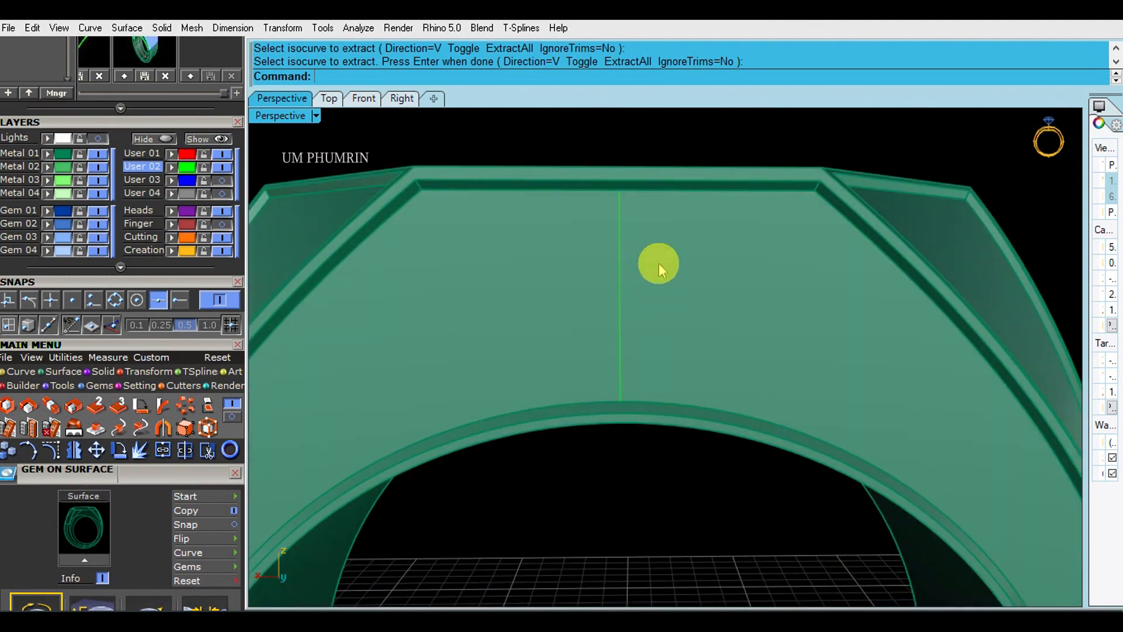
# Orient round gems on the recessed side face around the centre isocurve, starting from a gem scale of 2.6.
pyautogui.write('s')
pyautogui.press('Return')
pyautogui.click(661, 269)
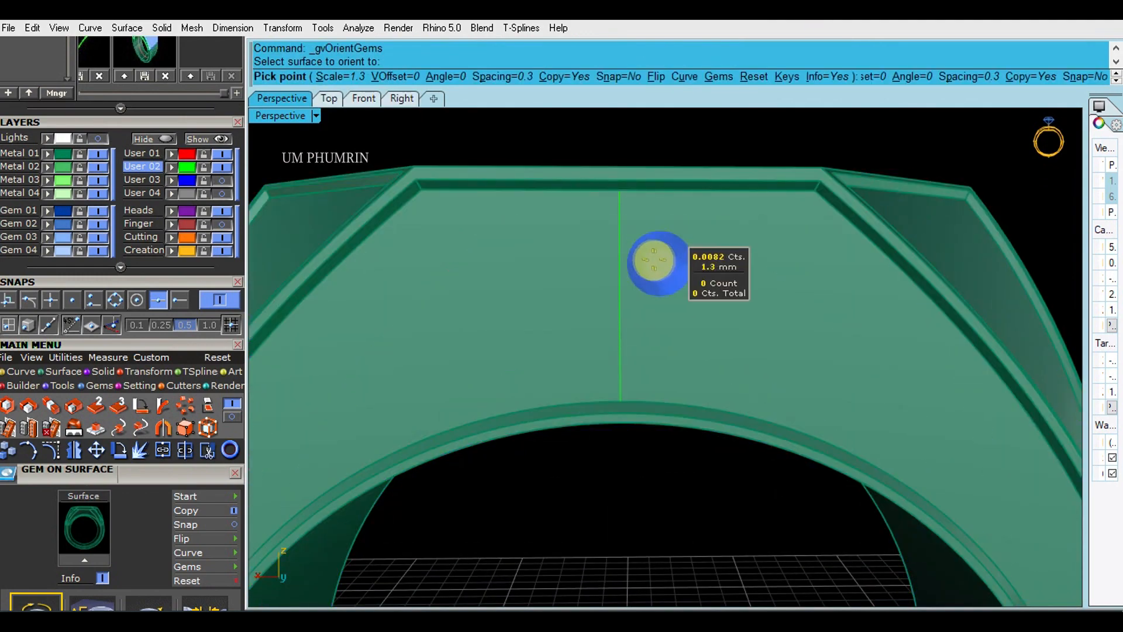
pyautogui.click(348, 62)
pyautogui.write('2.6')
pyautogui.press('Return')
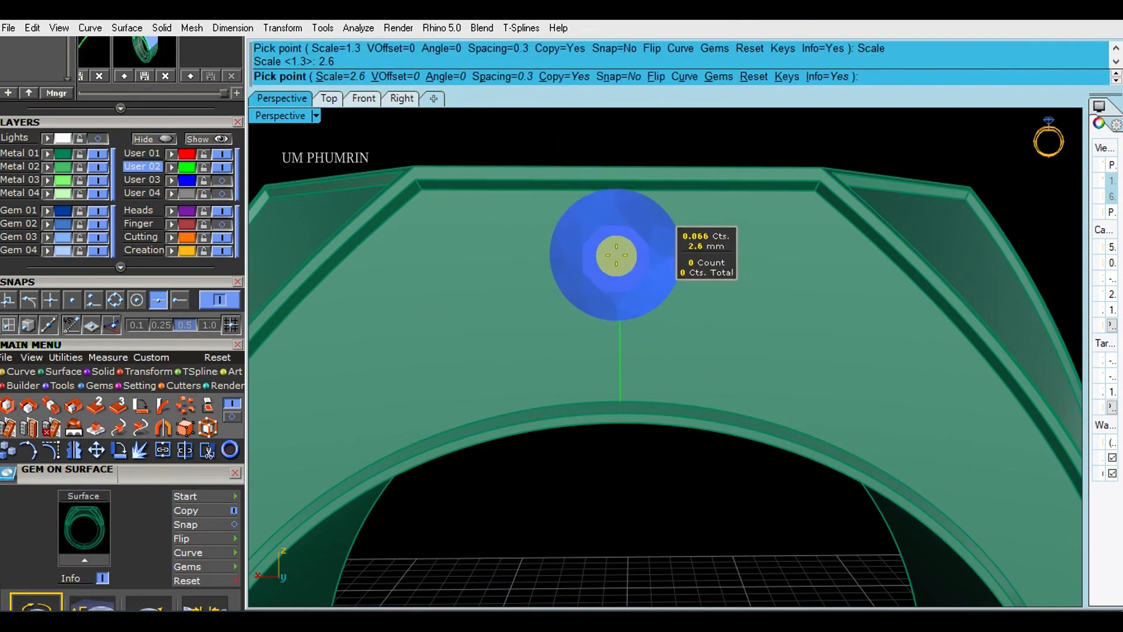
pyautogui.scroll(-1, 652, 252)
pyautogui.scroll(4, 665, 251)
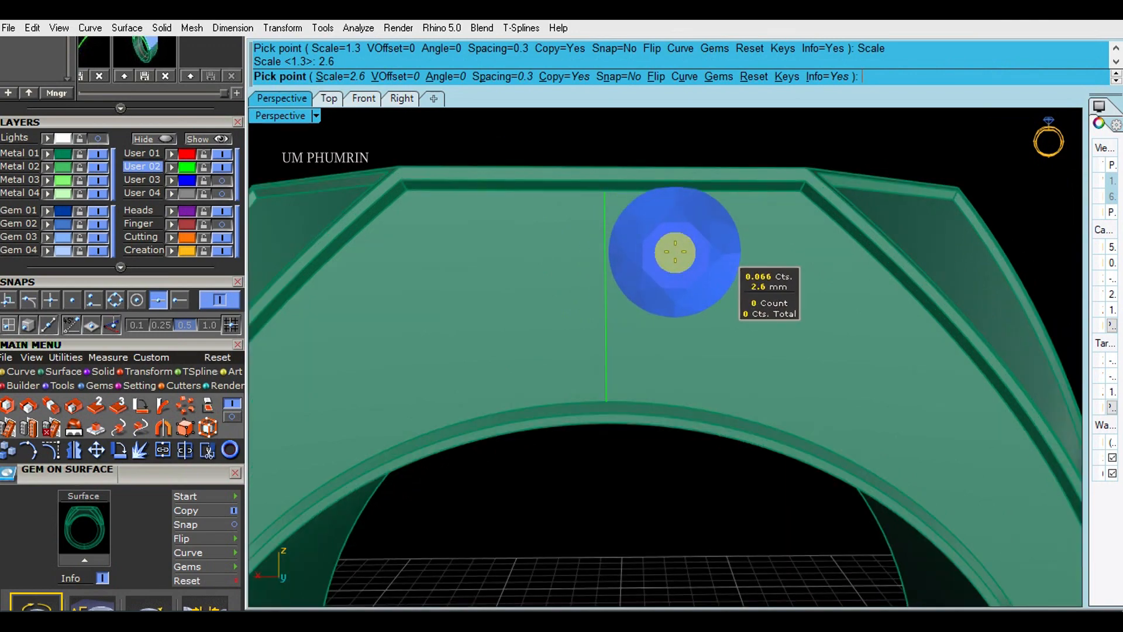
pyautogui.press('Down')
pyautogui.press('Down')
pyautogui.press('Escape')
pyautogui.click(577, 254)
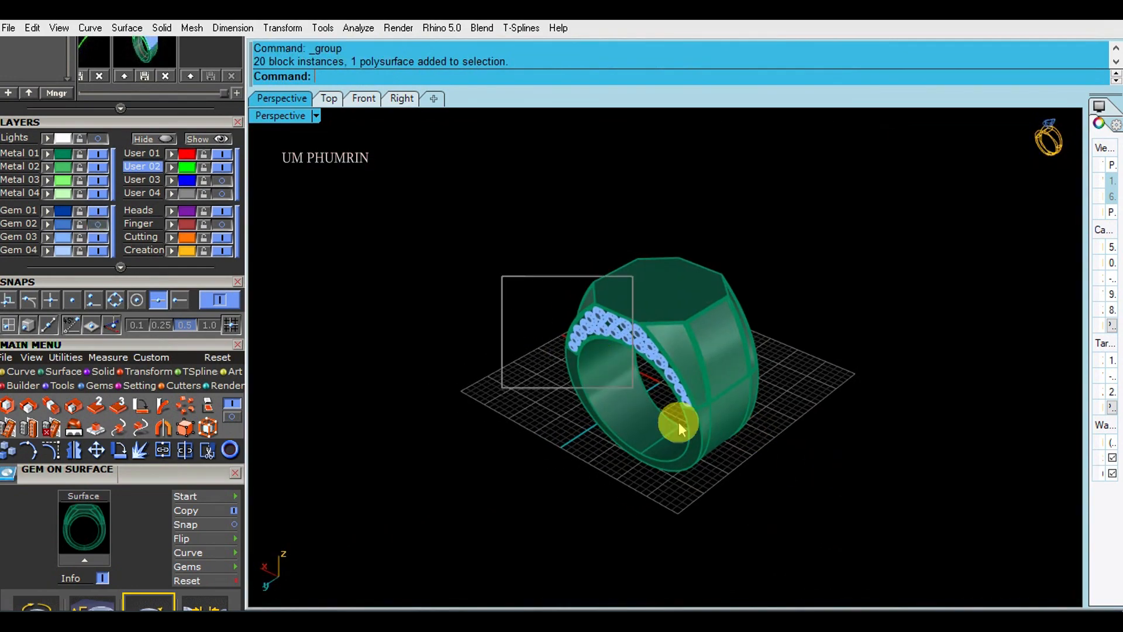
# Mirror the side-face gems about the origin onto the opposite side face of the ring.
pyautogui.moveTo(678, 423); pyautogui.dragTo(680, 425)
pyautogui.moveTo(680, 424); pyautogui.dragTo(610, 396, button='right')
pyautogui.write('Mirr')
pyautogui.press('Return')
pyautogui.write('0')
pyautogui.press('Return')
pyautogui.press('Return')
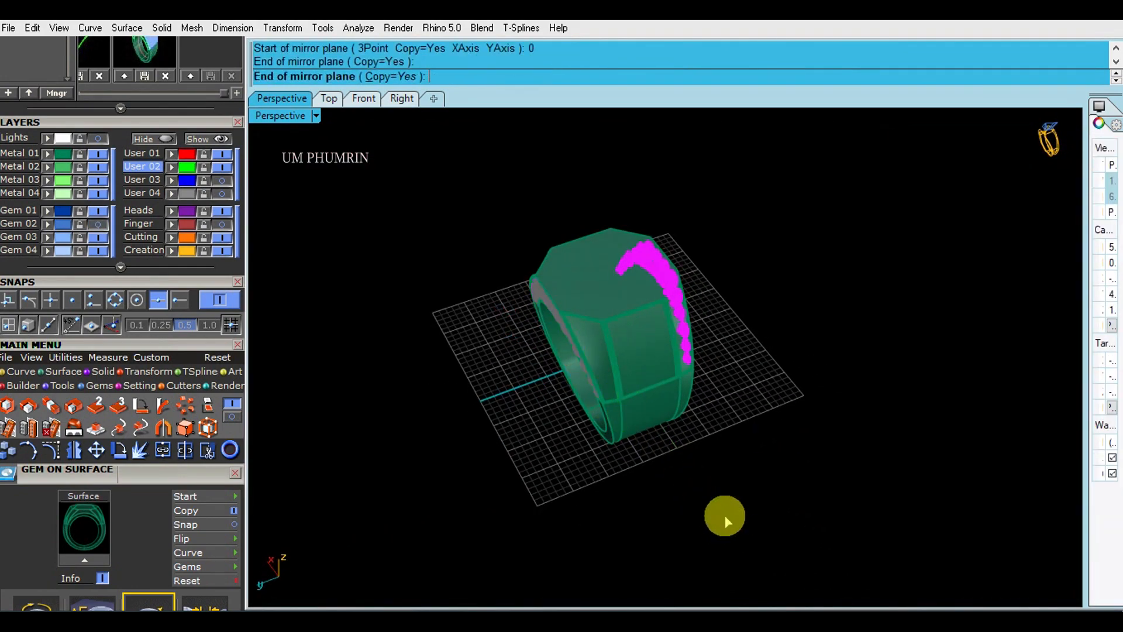
# Show all hidden ring parts and save the file ring 14.3dm.
pyautogui.click(202, 139)
pyautogui.moveTo(813, 274); pyautogui.dragTo(897, 441, button='right')
pyautogui.hotkey('ctrl', 's')
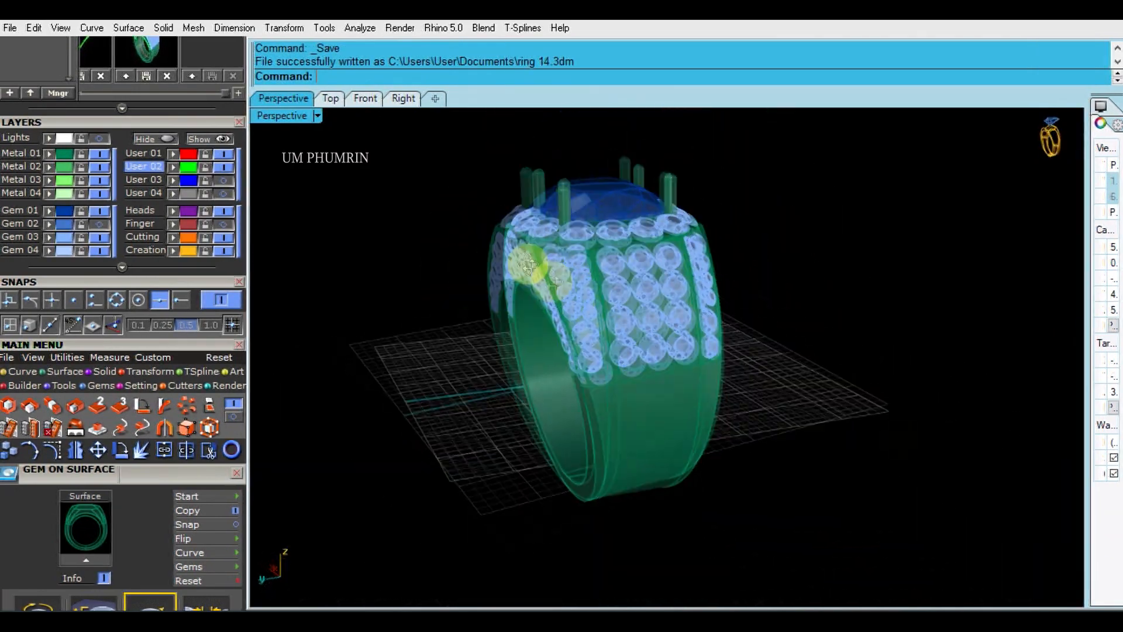
# Isolate the ring body with its side and shank gems, hiding the centre stone, its prongs and the surrounding gems.
pyautogui.moveTo(634, 339); pyautogui.dragTo(585, 328, button='right')
pyautogui.moveTo(865, 576); pyautogui.dragTo(419, 268)
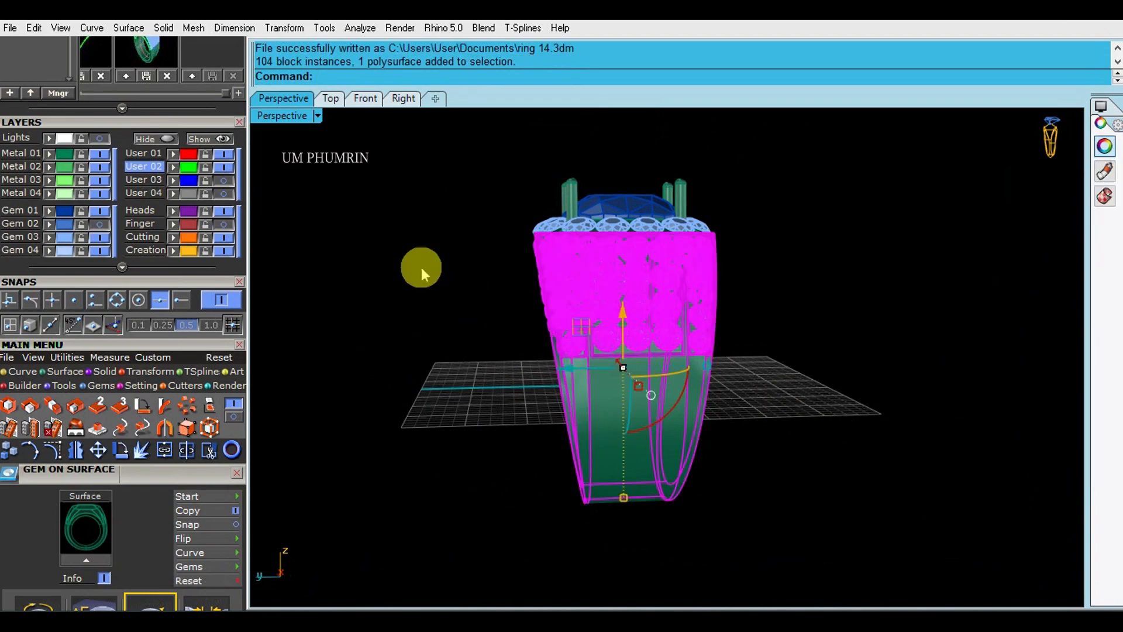
pyautogui.moveTo(418, 268); pyautogui.dragTo(793, 304, button='right')
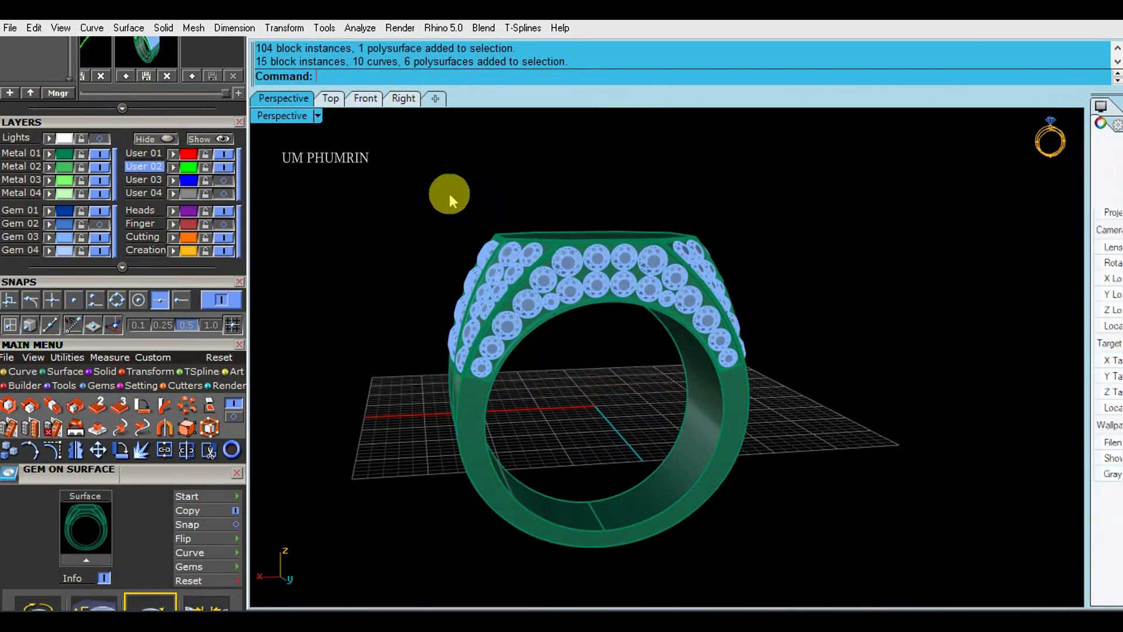
pyautogui.moveTo(451, 193); pyautogui.dragTo(631, 314, button='right')
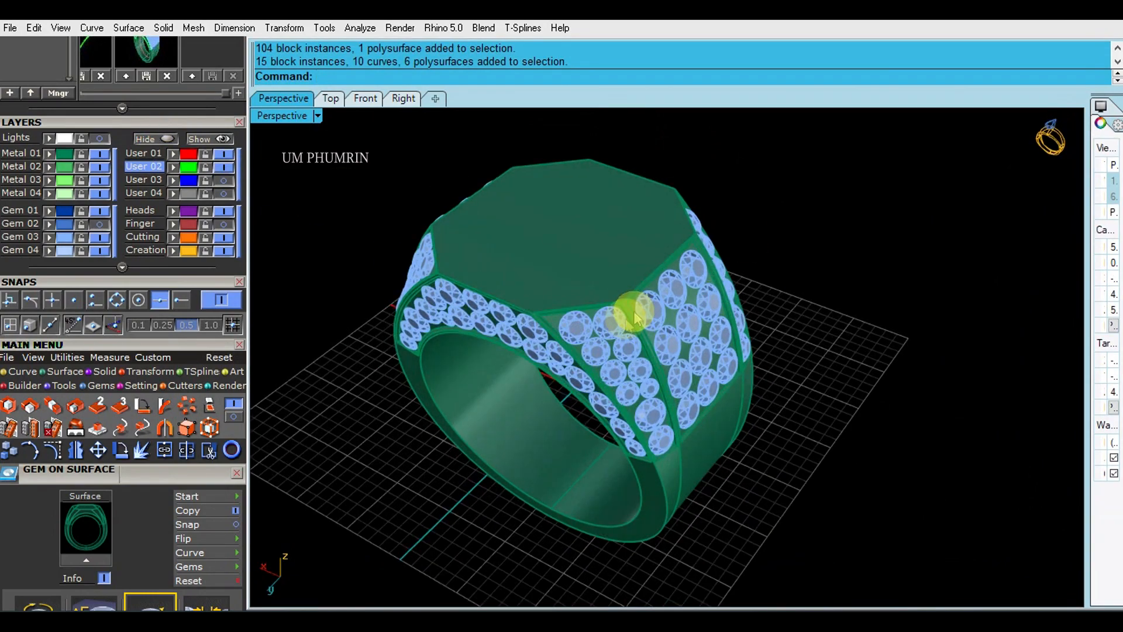
# Start Prong on Surface on the triangular shoulder panel and set taper to 0, fillet to 65 and drop to 0.2.
pyautogui.scroll(3, 627, 287)
pyautogui.scroll(3, 627, 286)
pyautogui.press('Return')
pyautogui.scroll(3, 585, 293)
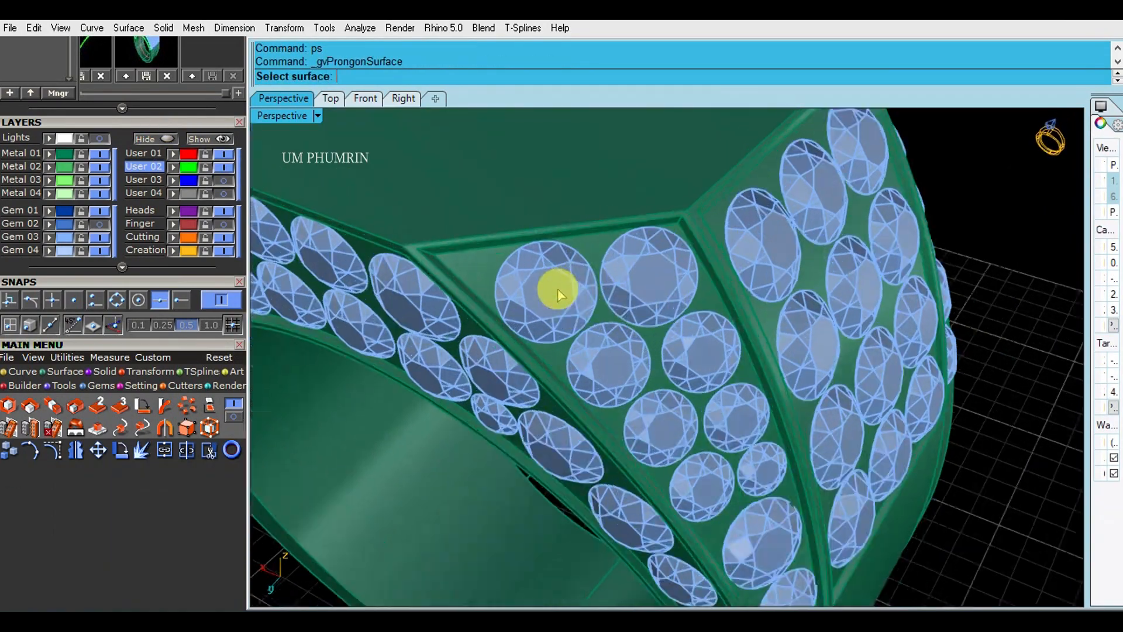
pyautogui.click(437, 257)
pyautogui.click(579, 77)
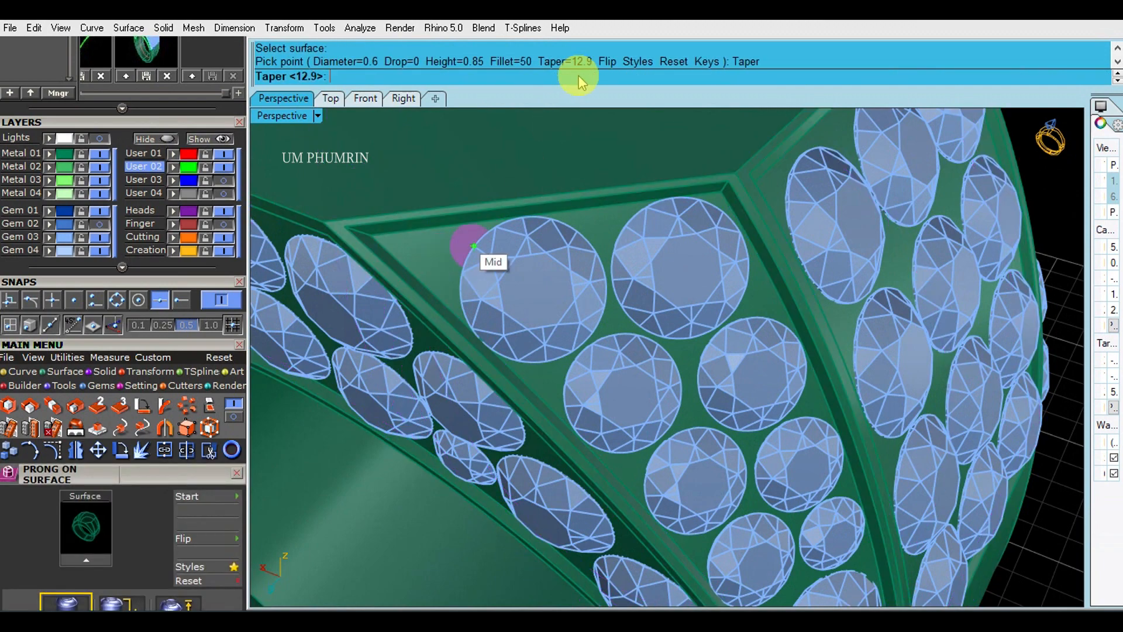
pyautogui.press('Return')
pyautogui.click(518, 62)
pyautogui.write('65')
pyautogui.press('Return')
pyautogui.click(417, 76)
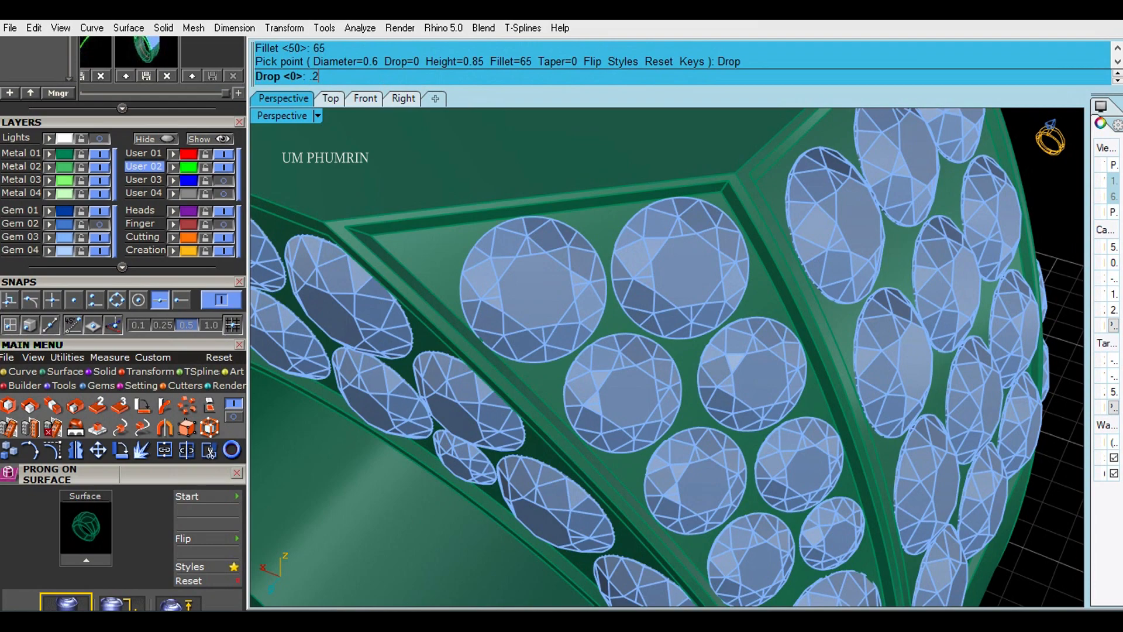
pyautogui.press('Return')
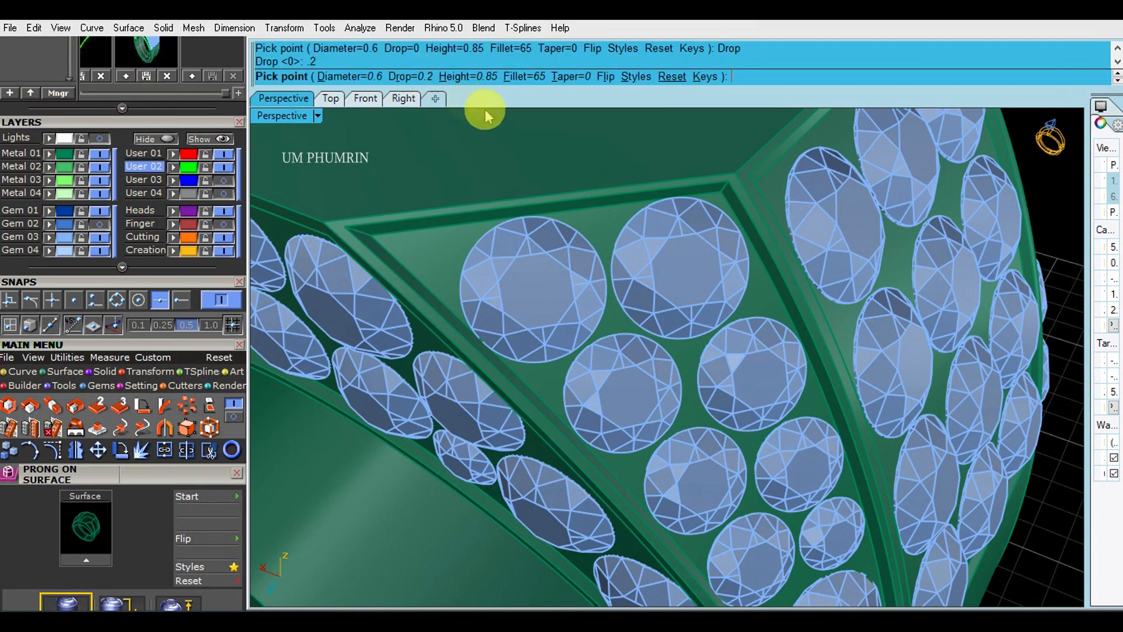
pyautogui.click(612, 276)
pyautogui.scroll(-8, 614, 281)
pyautogui.moveTo(658, 403); pyautogui.dragTo(604, 337, button='right')
pyautogui.scroll(4, 639, 354)
pyautogui.scroll(-6, 634, 335)
pyautogui.write('ps')
pyautogui.press('Return')
pyautogui.scroll(5, 521, 202)
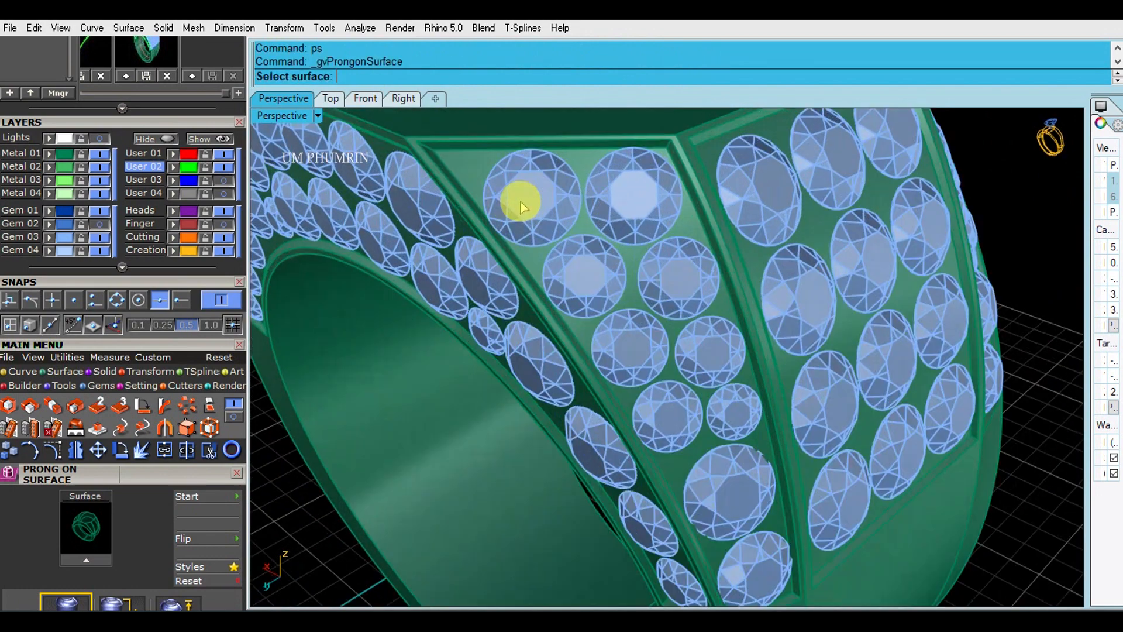
pyautogui.moveTo(521, 202); pyautogui.dragTo(537, 242, button='right')
# Extract the triangular shoulder panel surface from the ring body.
pyautogui.write('EE')
pyautogui.press('Return')
pyautogui.click(483, 205)
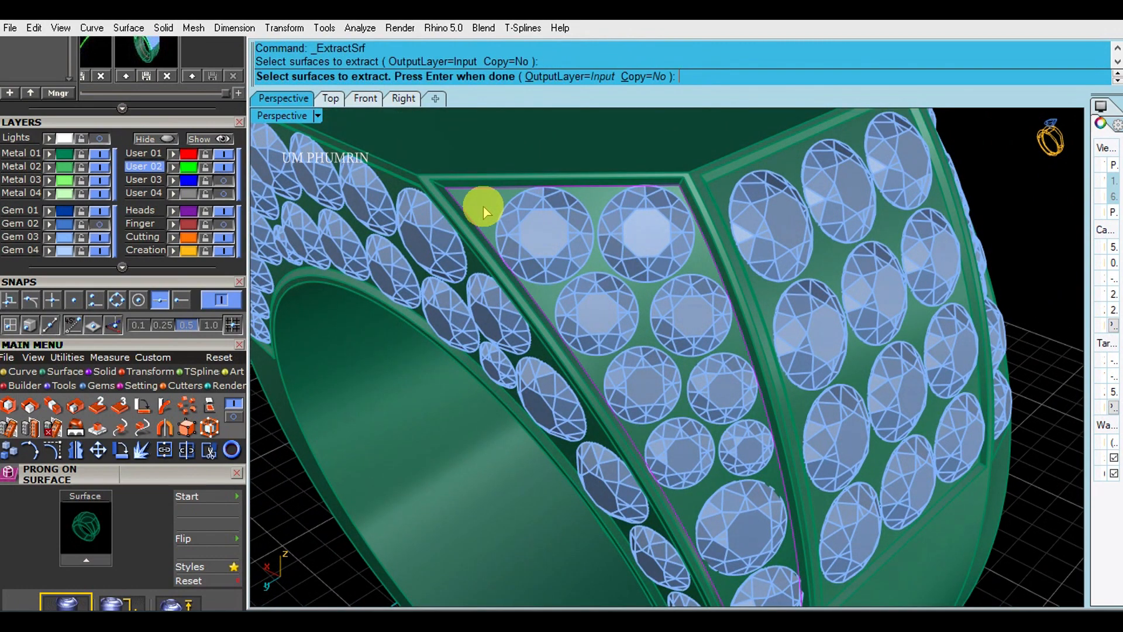
pyautogui.press('Return')
# Isolate the extracted shoulder panel together with its ten gems and zoom to them.
pyautogui.scroll(-5, 491, 207)
pyautogui.keyDown('shift'); pyautogui.click(543, 238); pyautogui.keyUp('shift')
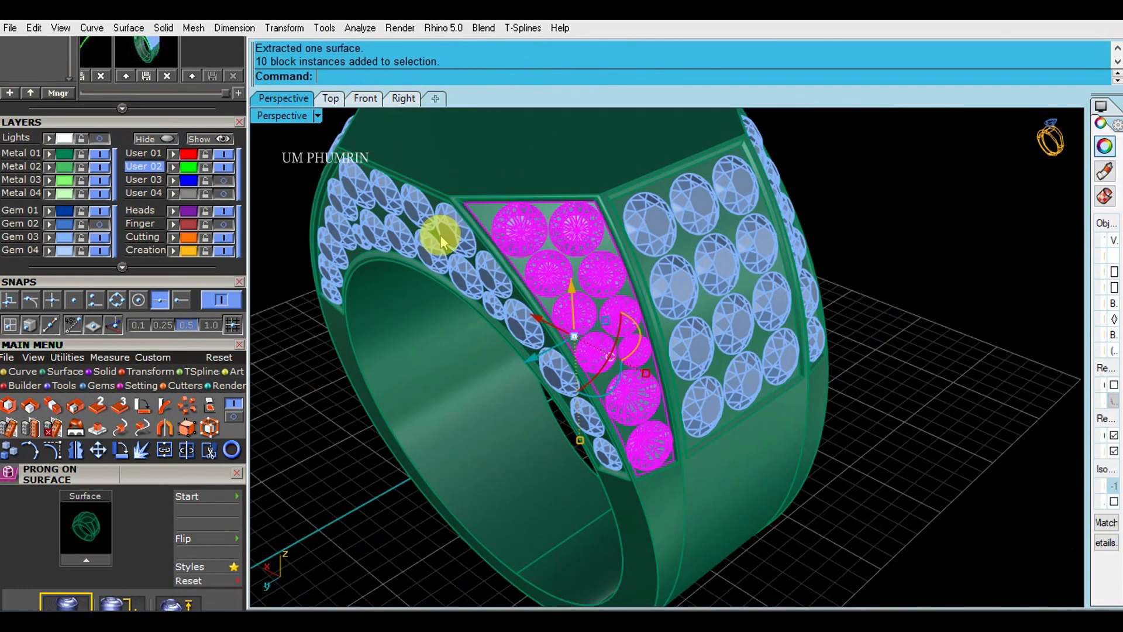
pyautogui.rightClick(156, 140)
pyautogui.scroll(-5, 456, 213)
pyautogui.moveTo(398, 155); pyautogui.dragTo(719, 404)
pyautogui.write('zs')
pyautogui.press('Return')
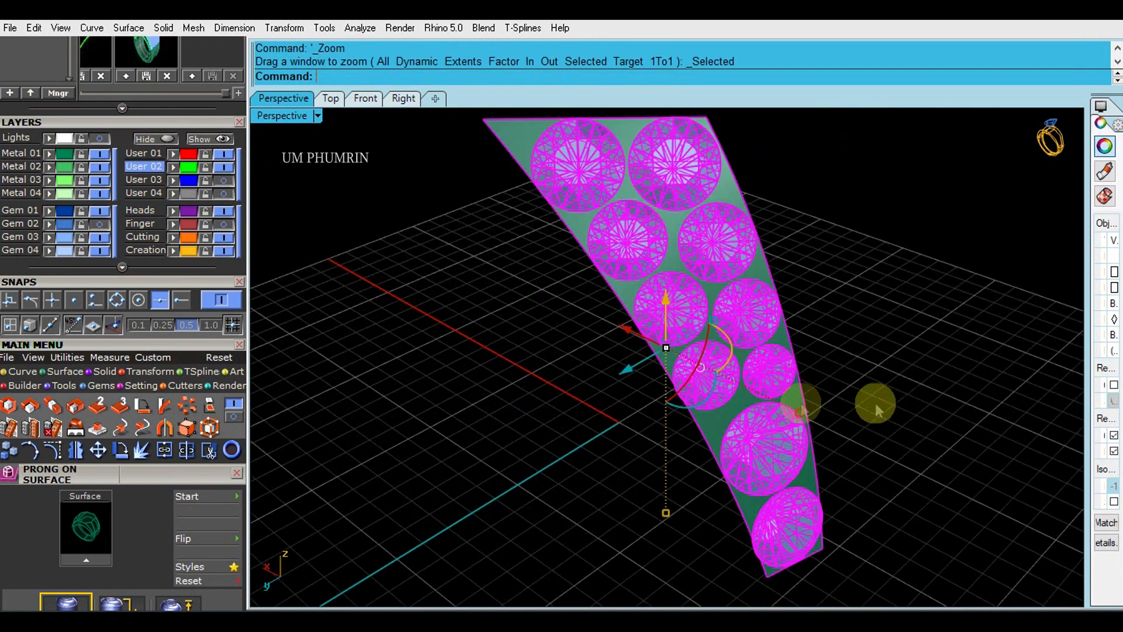
pyautogui.click(801, 402)
# Start Prong on Surface on the extracted shoulder panel and flip the prong direction.
pyautogui.moveTo(901, 397); pyautogui.dragTo(877, 381, button='right')
pyautogui.write('pr')
pyautogui.press('Return')
pyautogui.moveTo(838, 348); pyautogui.dragTo(784, 301, button='right')
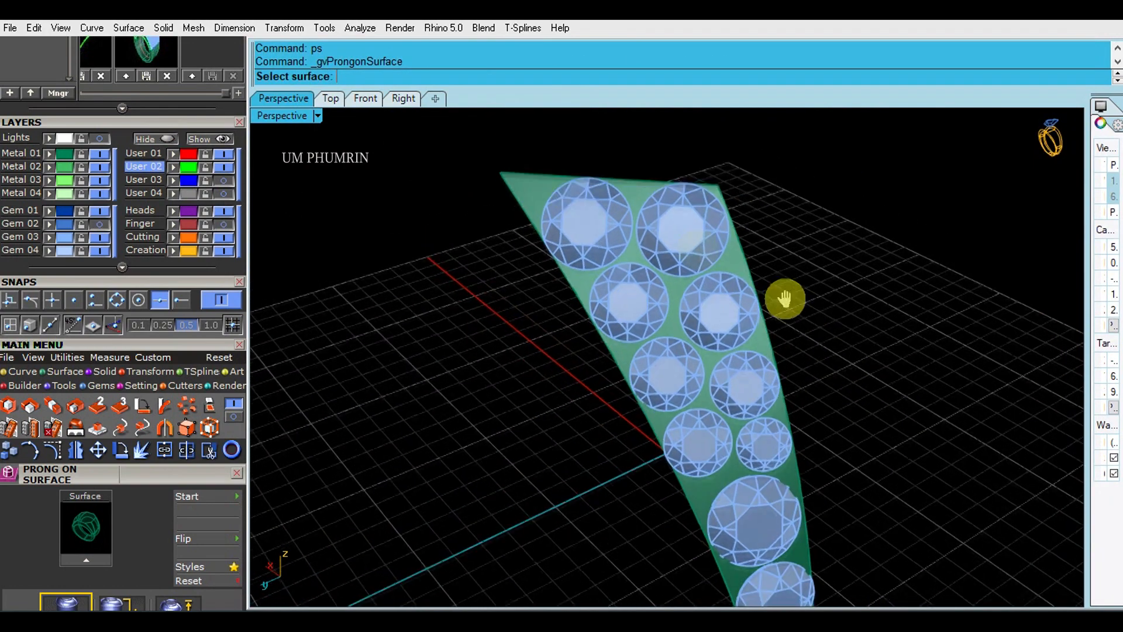
pyautogui.scroll(2, 535, 194)
pyautogui.click(535, 194)
pyautogui.click(602, 75)
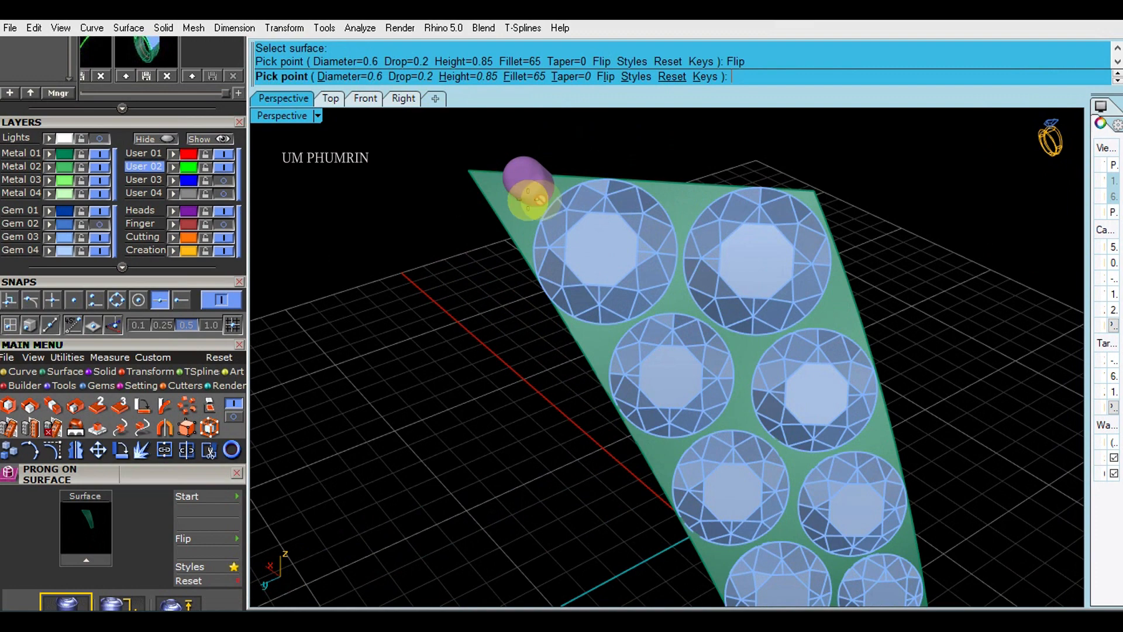
# Turn off midpoint snapping and reduce the prong height to 0.6.
pyautogui.scroll(1, 572, 205)
pyautogui.moveTo(647, 218); pyautogui.dragTo(619, 168, button='right')
pyautogui.scroll(-5, 629, 201)
pyautogui.click(161, 301)
pyautogui.scroll(3, 644, 222)
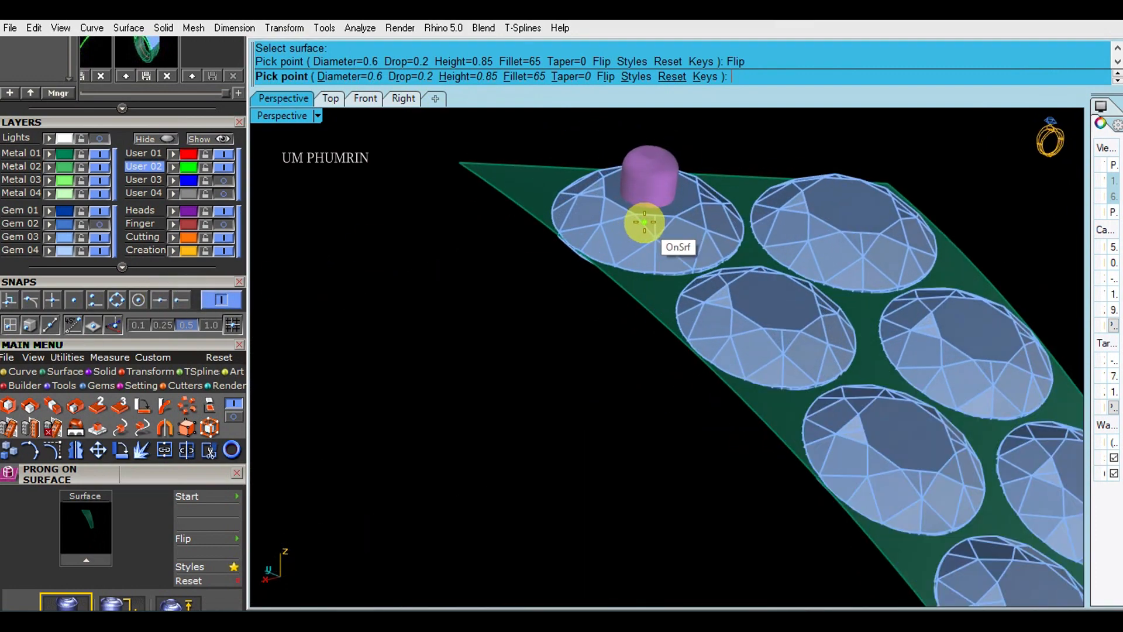
pyautogui.press('d')
pyautogui.press('d')
pyautogui.press('d')
pyautogui.press('d')
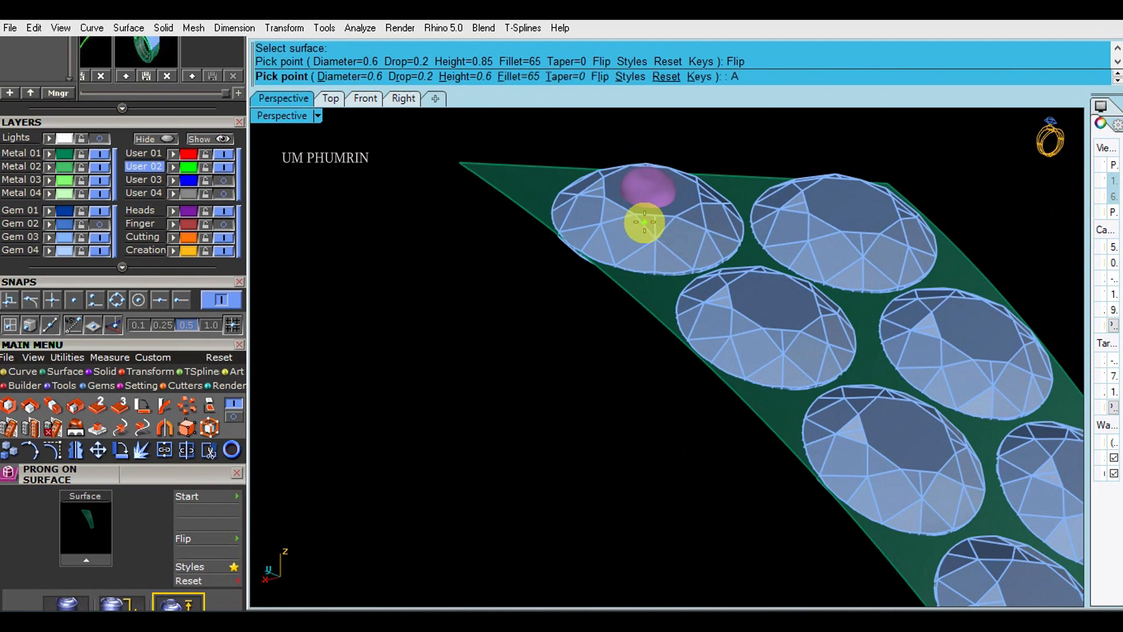
# Place a 0.6 diameter prong in the panel's pointed upper corner, against the first gem.
pyautogui.scroll(-2, 644, 222)
pyautogui.scroll(-2, 645, 223)
pyautogui.moveTo(656, 187); pyautogui.dragTo(660, 184, button='right')
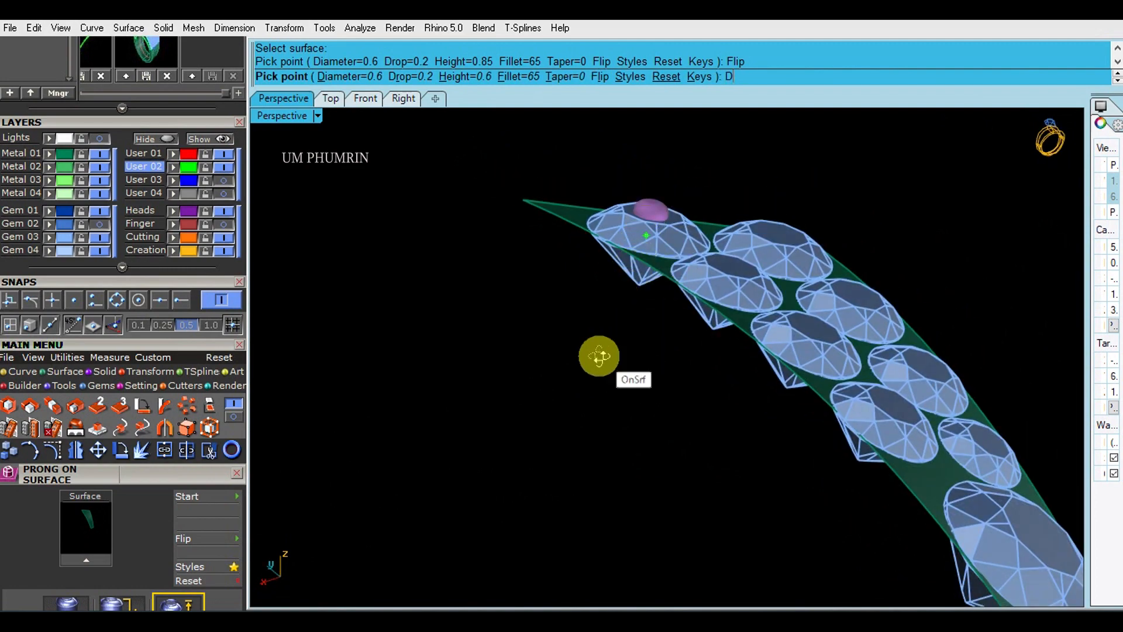
pyautogui.moveTo(599, 356); pyautogui.dragTo(626, 373, button='right')
pyautogui.scroll(4, 562, 205)
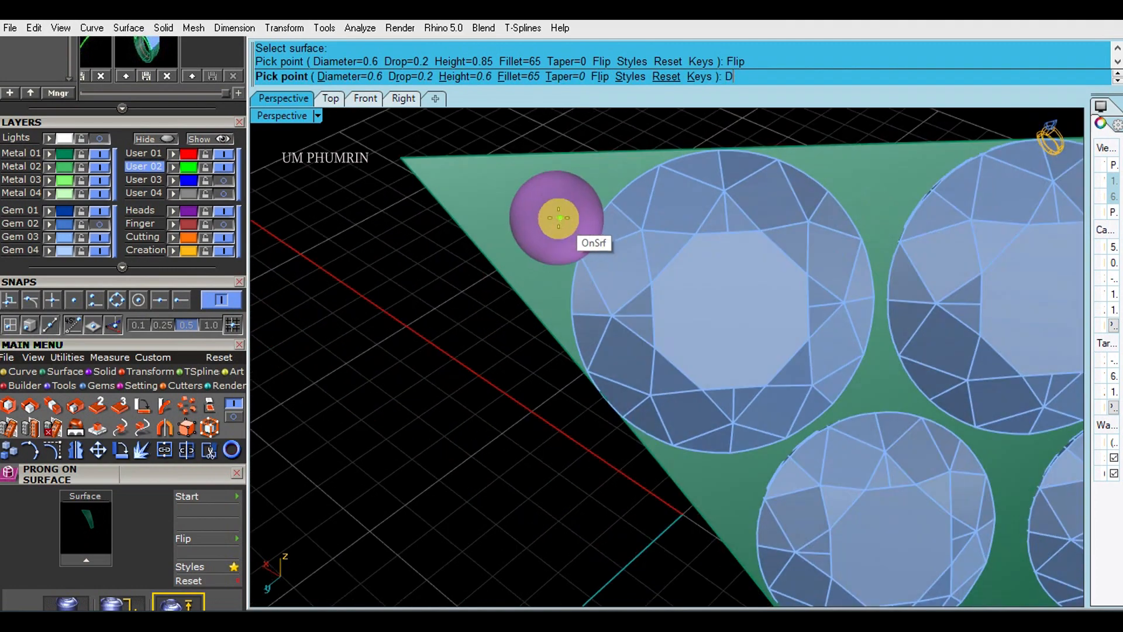
pyautogui.press('Return')
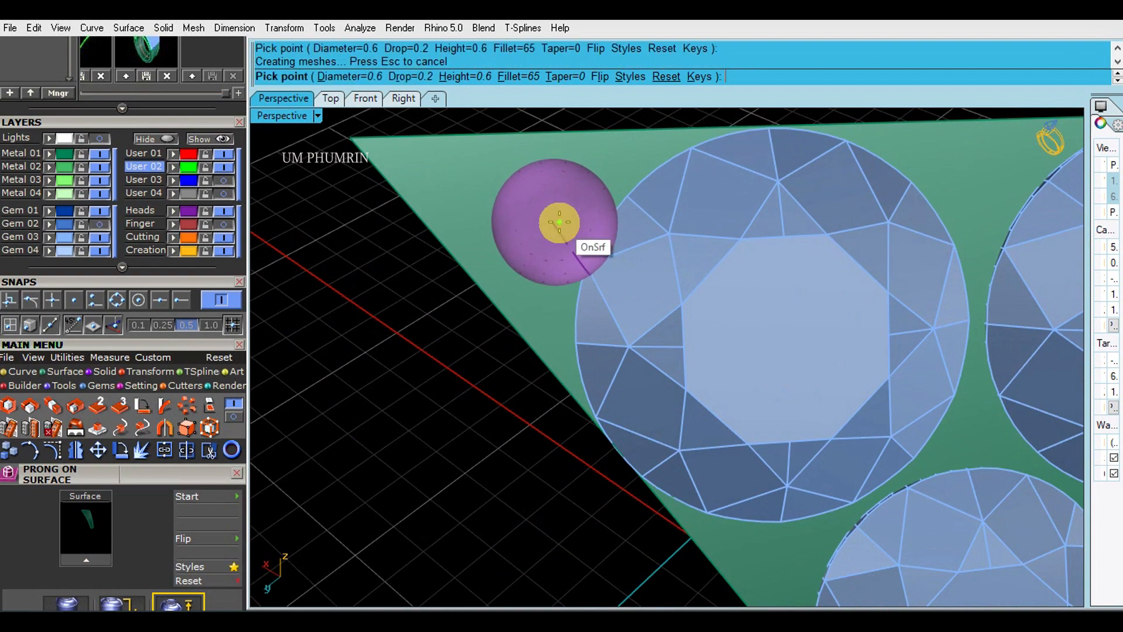
pyautogui.scroll(-2, 559, 221)
pyautogui.scroll(-2, 557, 222)
pyautogui.click(450, 238)
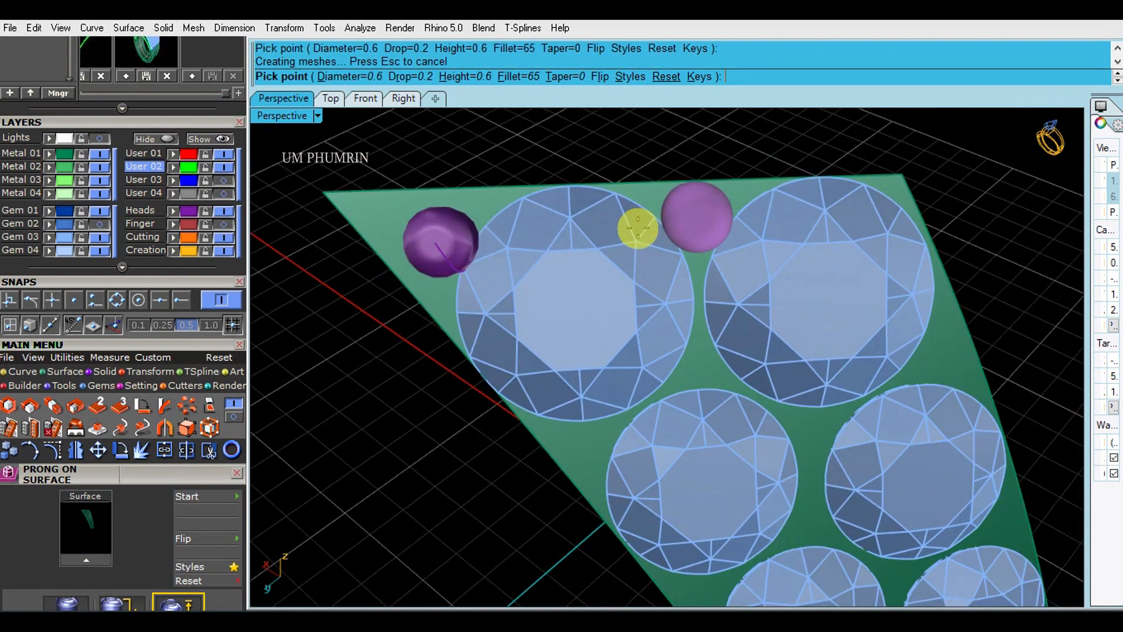
# Position the next prong between the two upper gems and reduce its diameter to 0.55.
pyautogui.scroll(-2, 620, 231)
pyautogui.click(607, 236)
pyautogui.scroll(2, 590, 173)
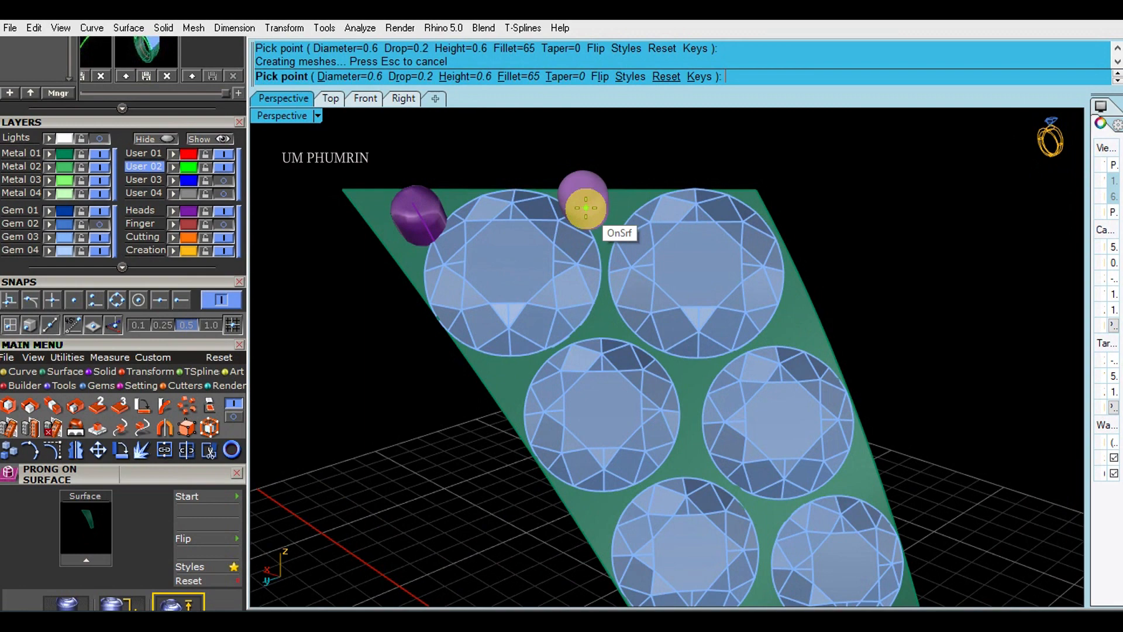
pyautogui.press('q')
pyautogui.scroll(-4, 582, 210)
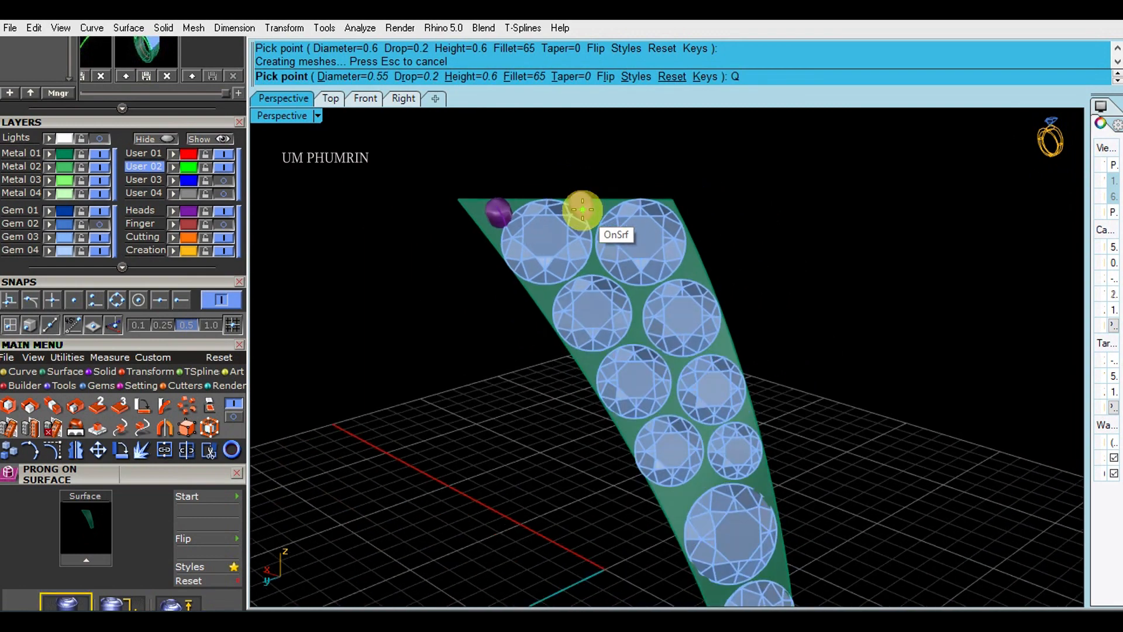
pyautogui.scroll(3, 544, 237)
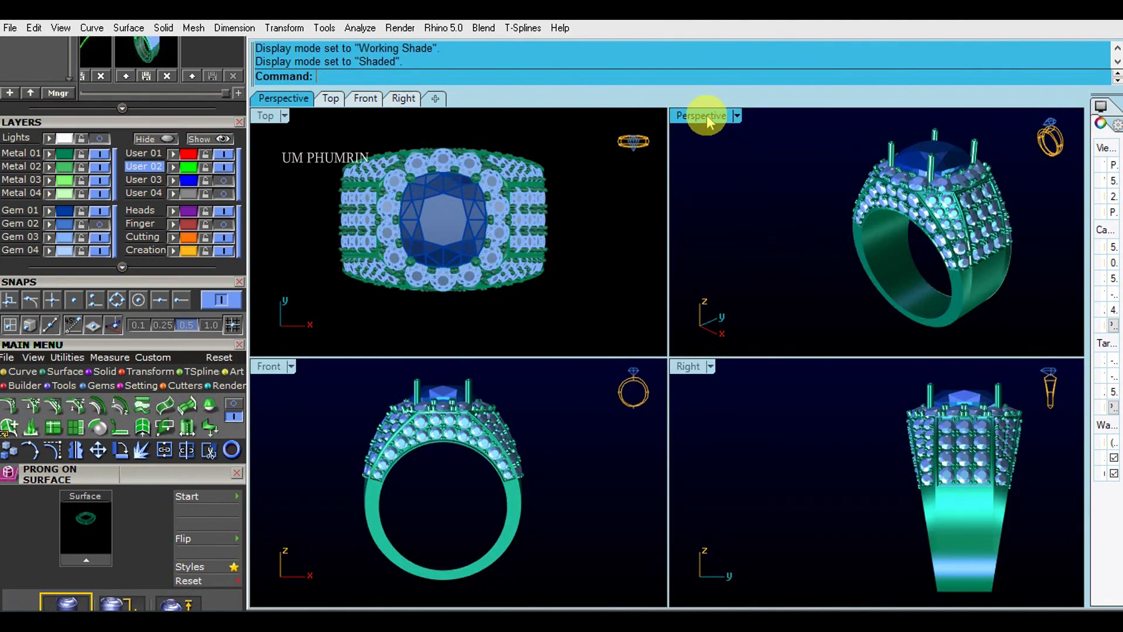
# Examine the finished shaded ring in the Perspective, Right and Front views.
pyautogui.doubleClick(706, 114)
pyautogui.moveTo(720, 339); pyautogui.dragTo(769, 375, button='right')
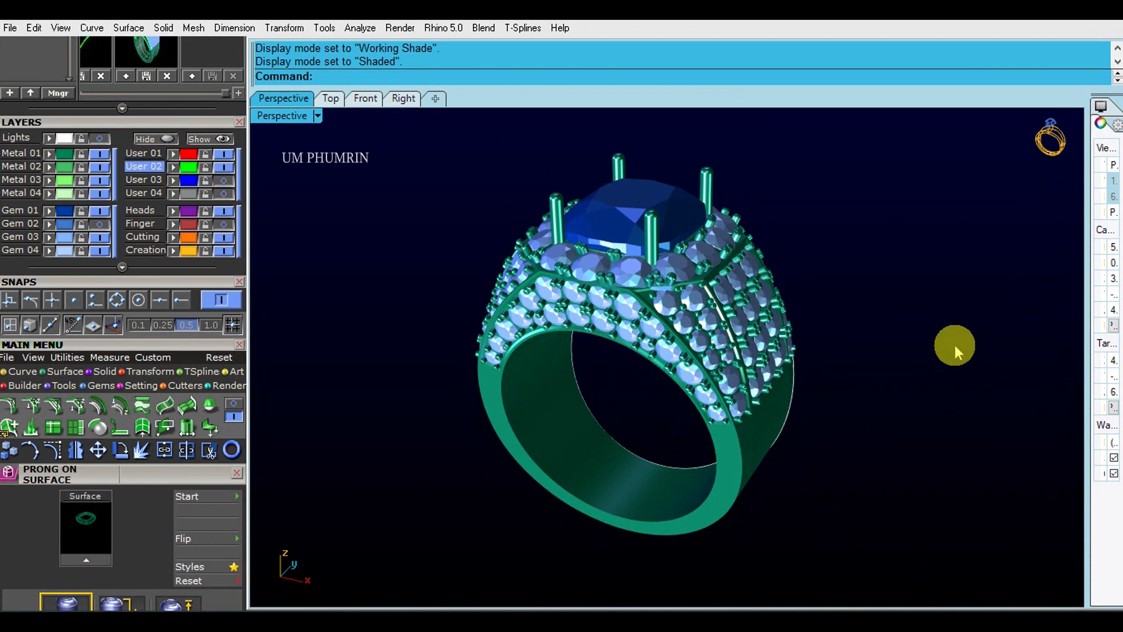
pyautogui.moveTo(889, 314); pyautogui.dragTo(844, 365, button='right')
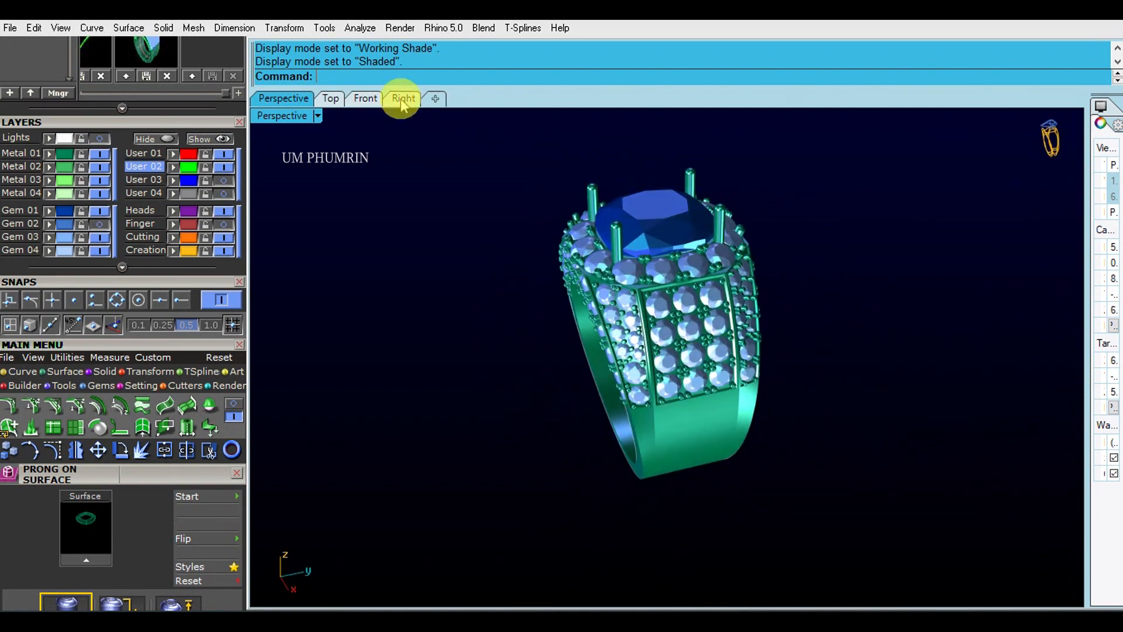
pyautogui.click(402, 98)
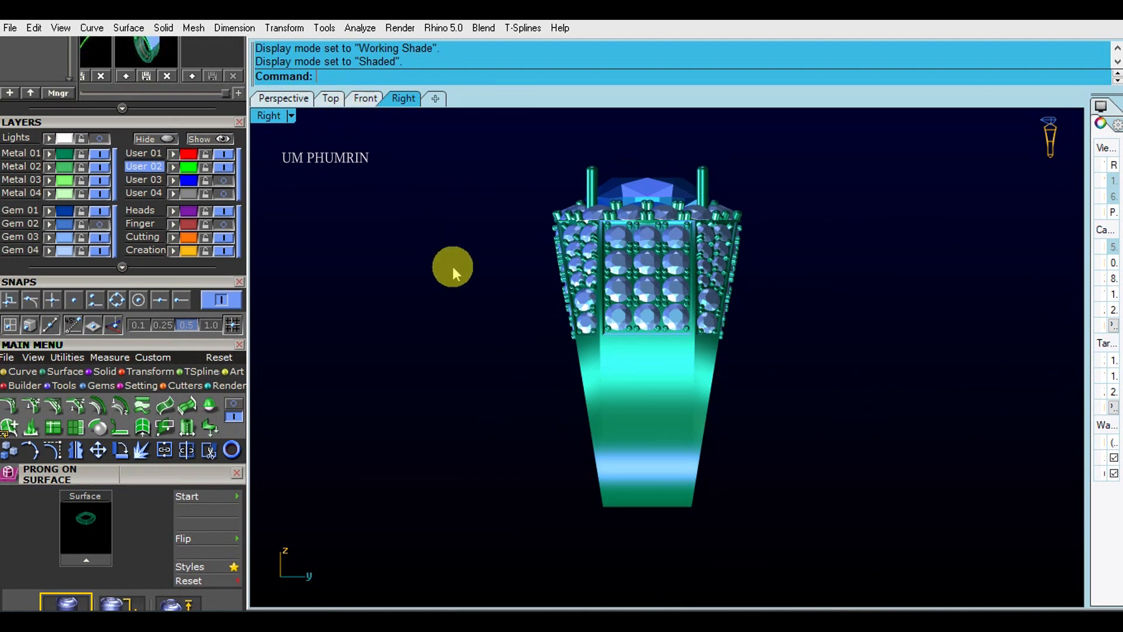
pyautogui.click(365, 98)
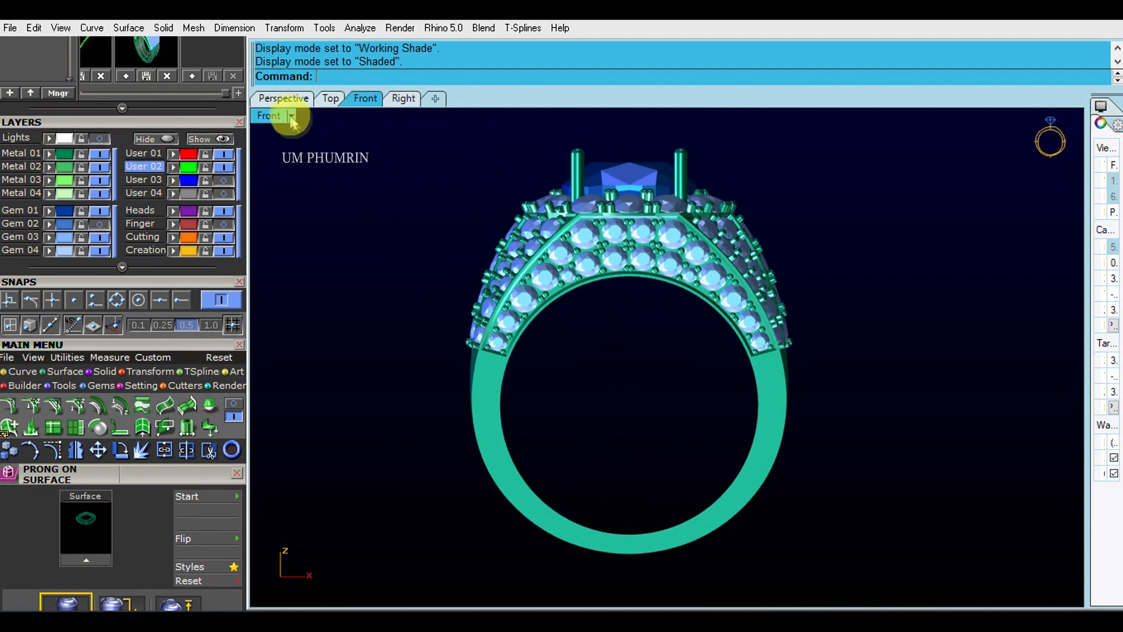
pyautogui.doubleClick(275, 114)
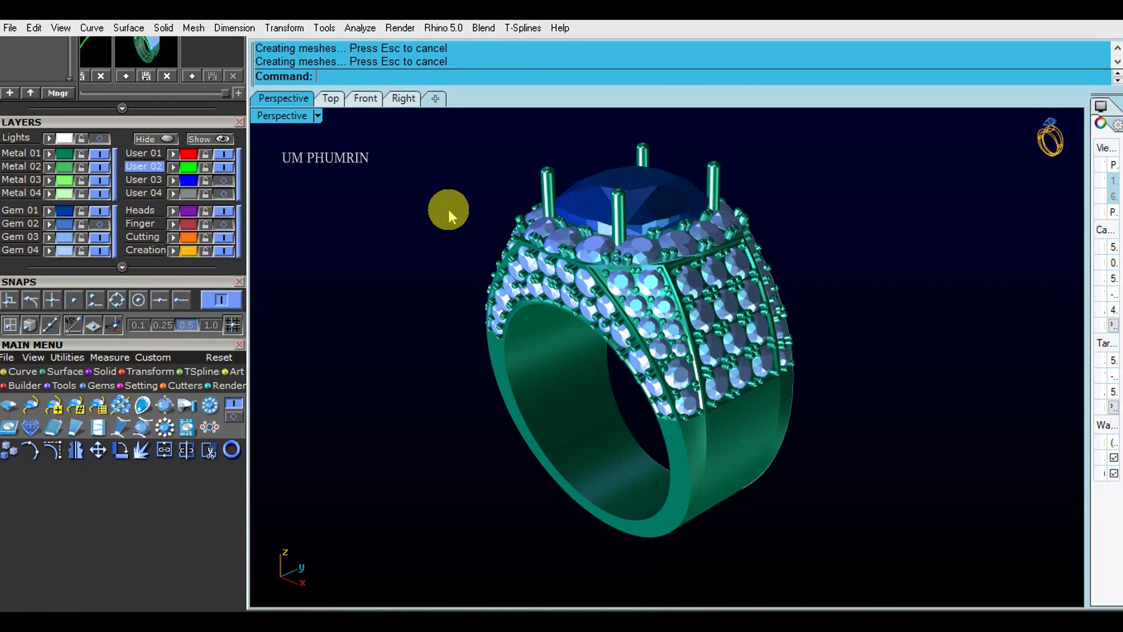
pyautogui.moveTo(385, 263); pyautogui.dragTo(378, 229, button='right')
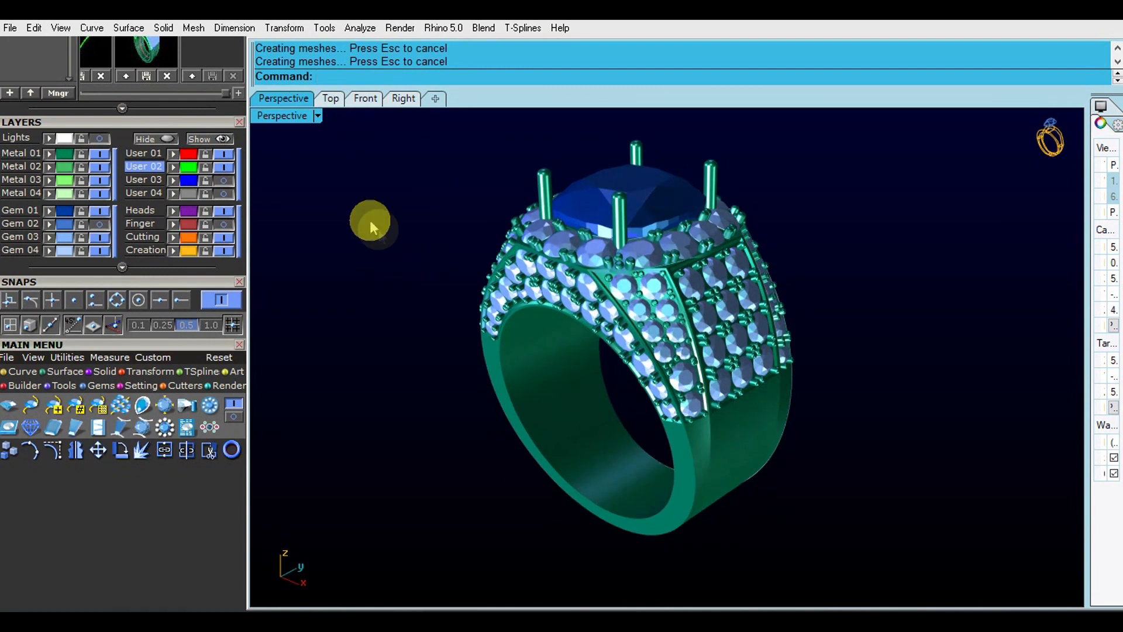